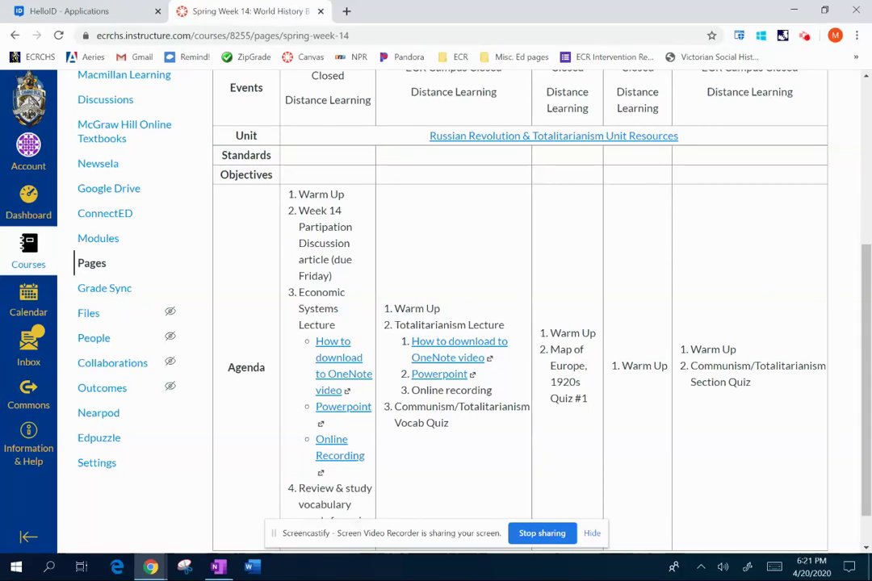
Step: Review the Spring Week 14 agenda table on the course page, focusing on Tuesday's Totalitarianism Lecture entry
scroll(452, 307, "up", 2)
scroll(452, 307, "up", 1)
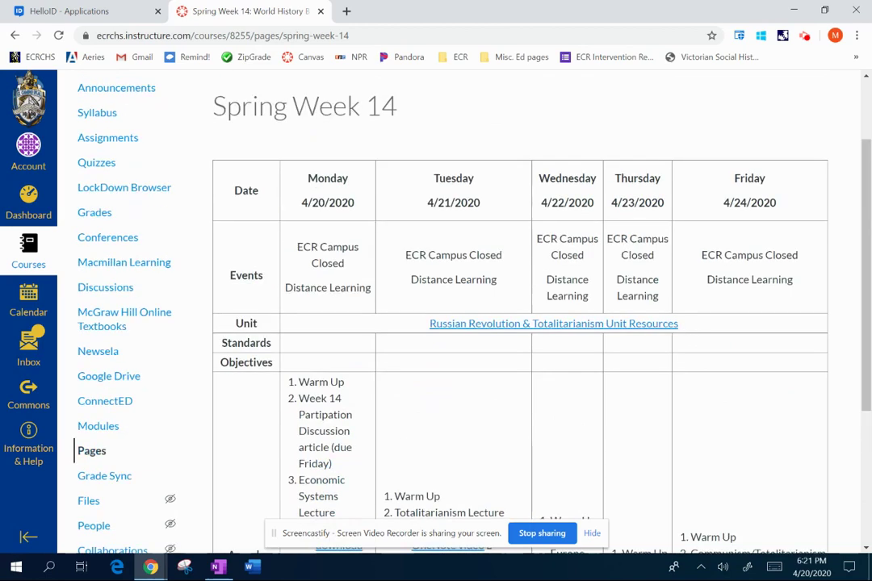
scroll(739, 358, "down", 1)
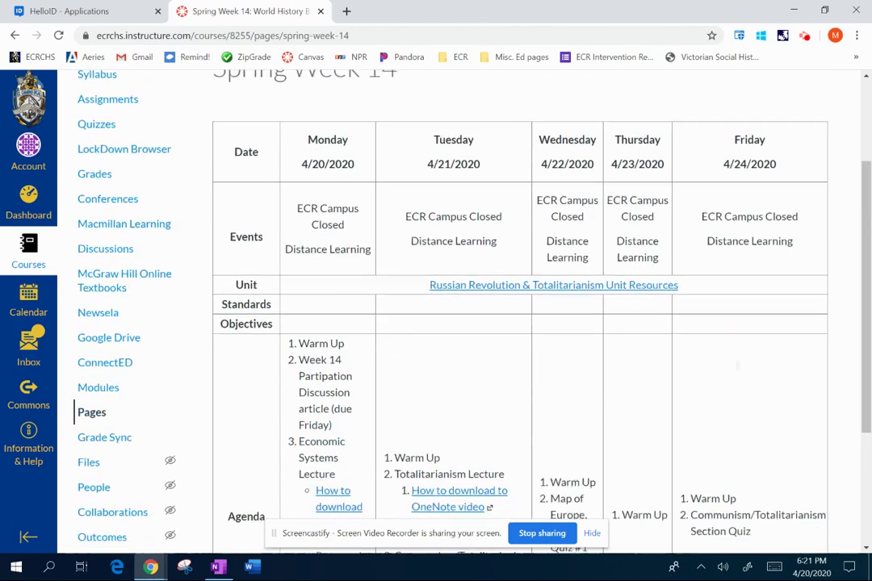
scroll(739, 424, "up", 1)
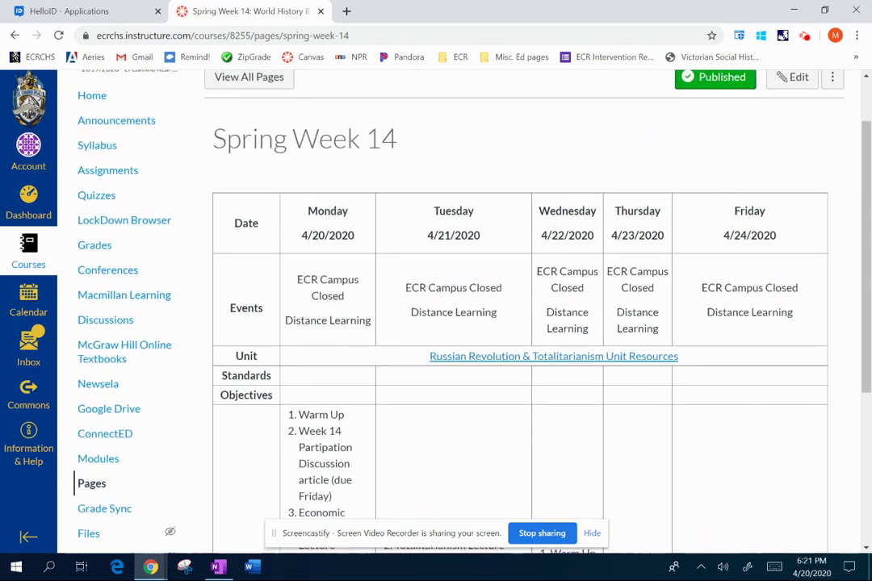
scroll(714, 457, "down", 2)
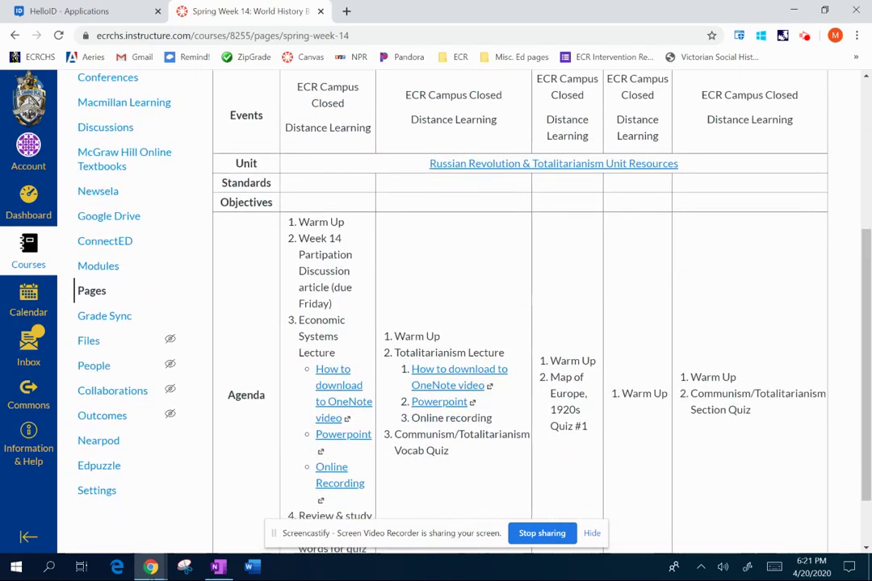
double_click(489, 352)
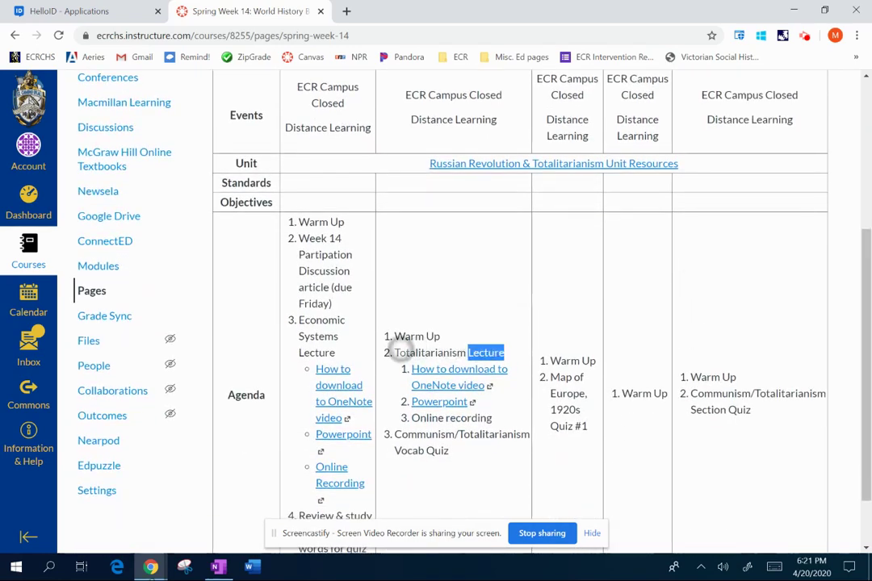
left_click(489, 352)
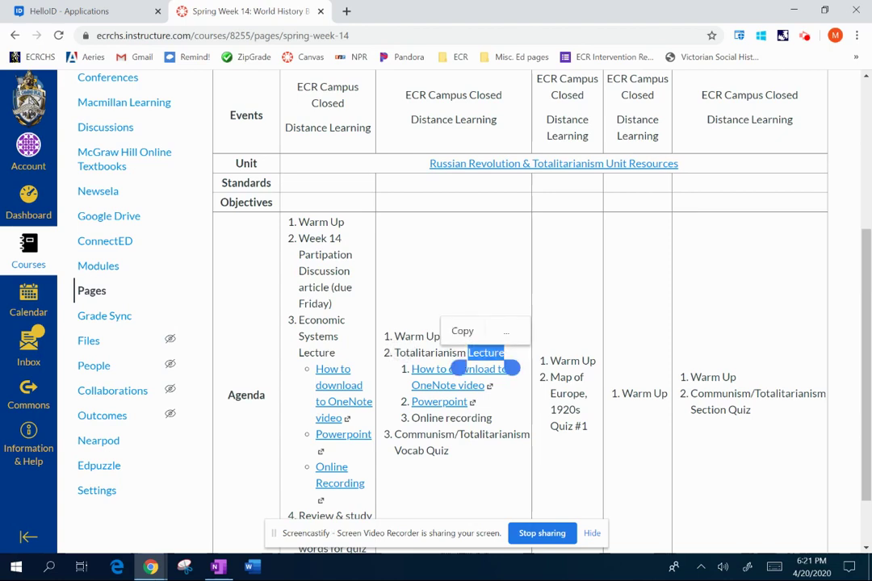
left_click(396, 281)
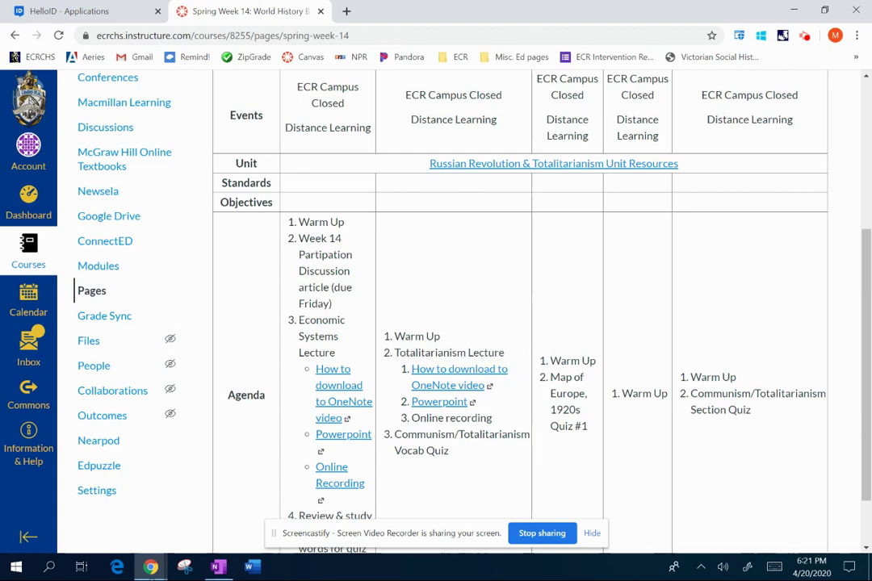
left_click_drag(530, 381, 519, 303)
left_click_drag(501, 359, 520, 352)
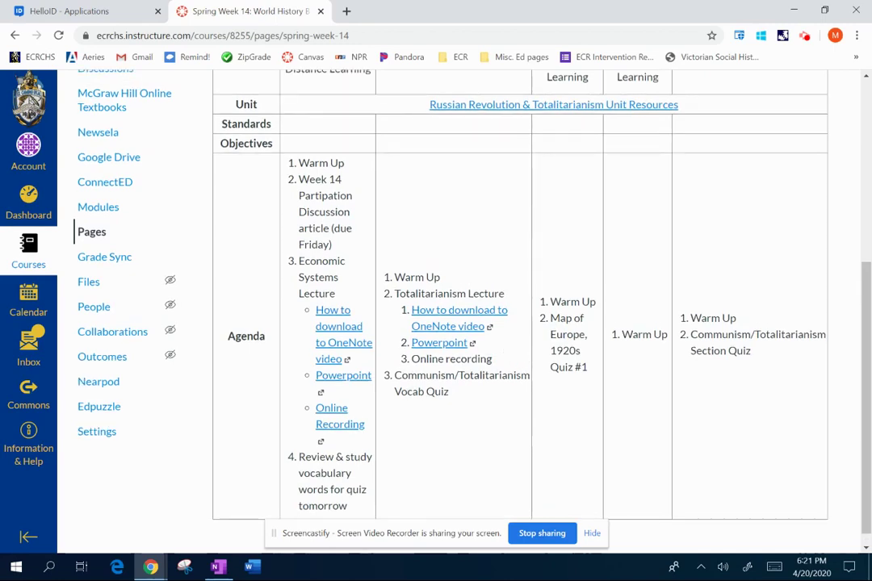
left_click_drag(612, 269, 607, 324)
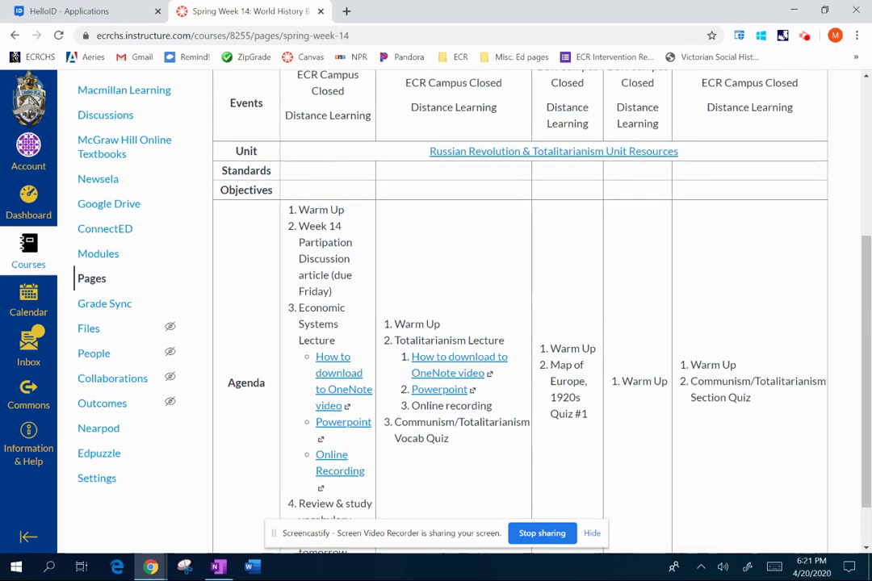
Step: Switch to OneNote and check where the Rise of Totalitarianism Lecture page sits in the History section, then hide the page list
key("alt+Tab")
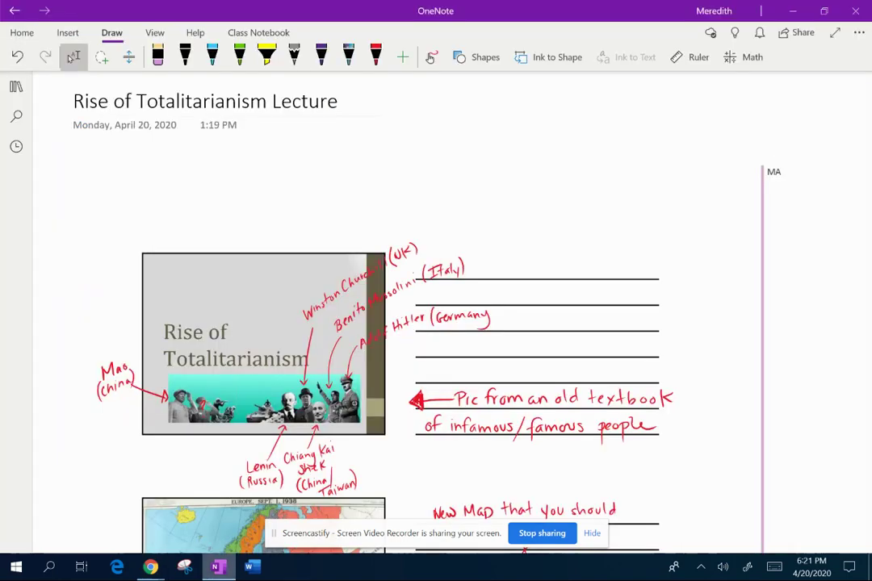
left_click(16, 87)
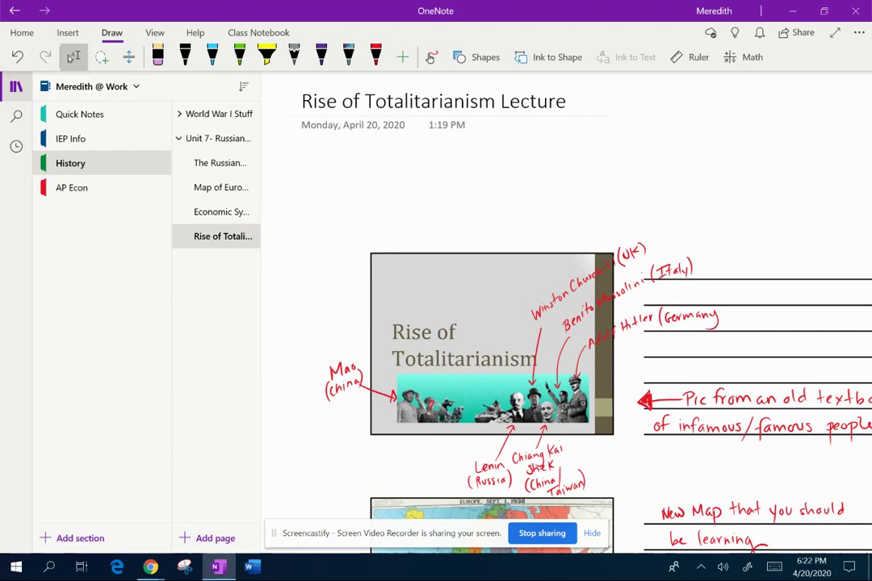
key("ctrl+shift+g")
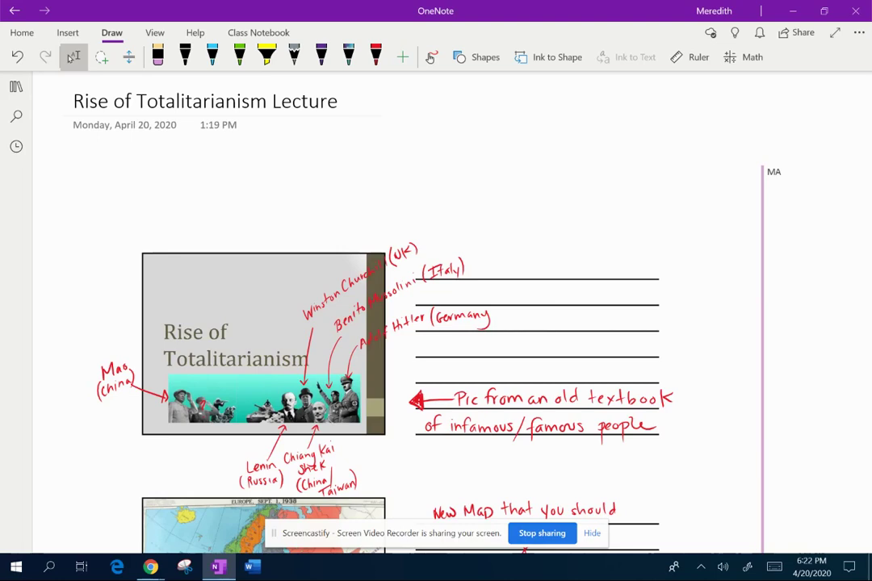
Step: Examine the annotated Rise of Totalitarianism title slide and the enlarged Europe, Sept. 1, 1938 map slide
scroll(71, 58, "up", 2)
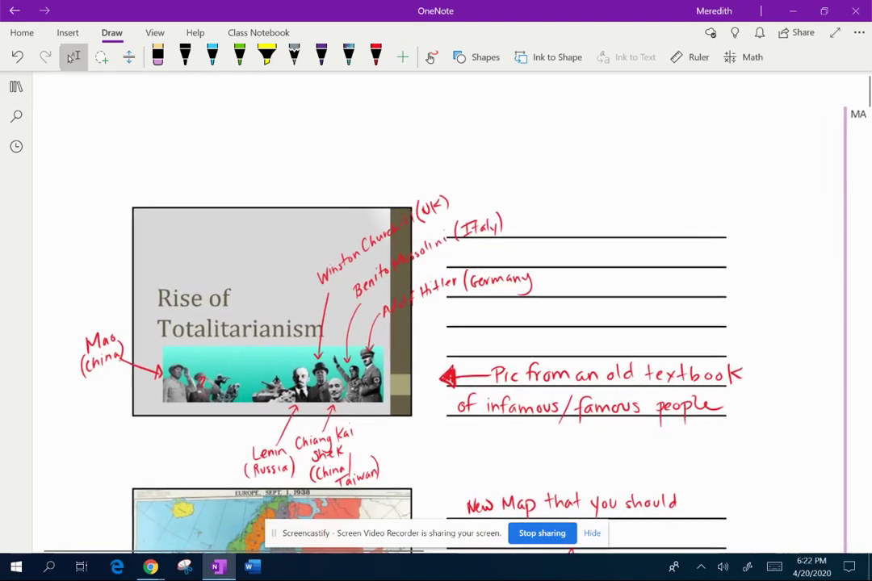
scroll(71, 58, "down", 2)
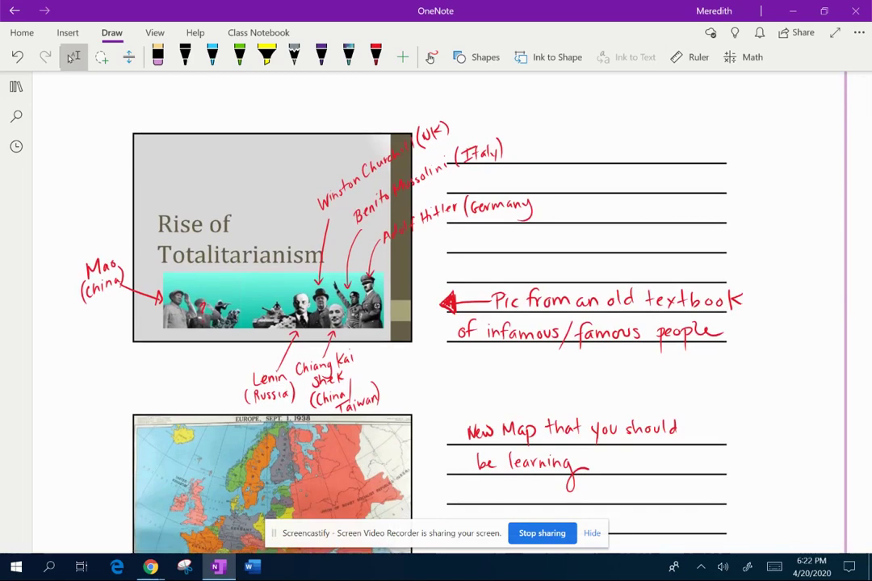
left_click(266, 57)
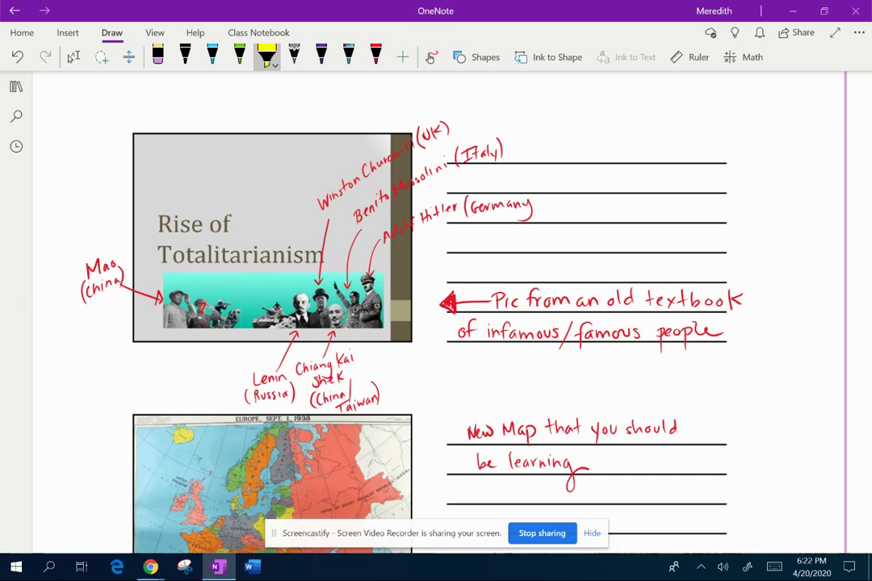
left_click(73, 57)
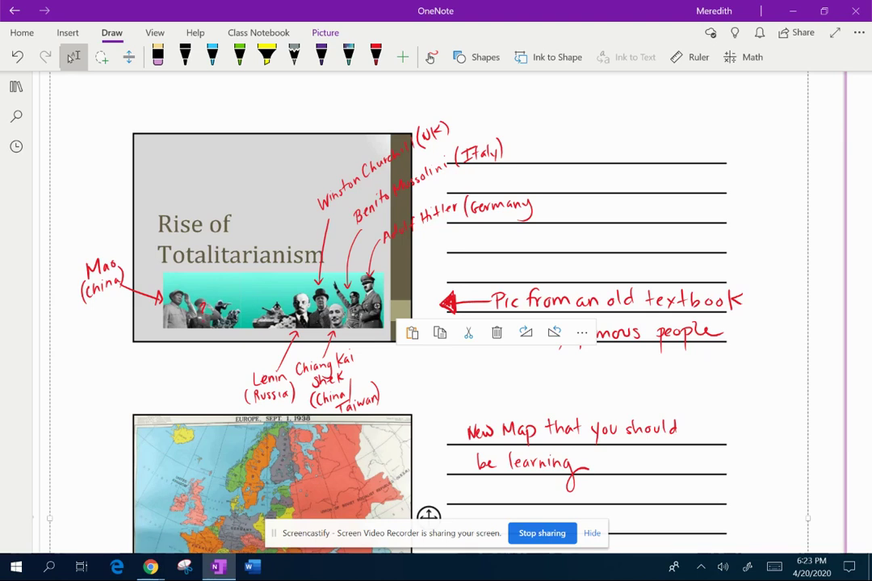
scroll(436, 323, "down", 2)
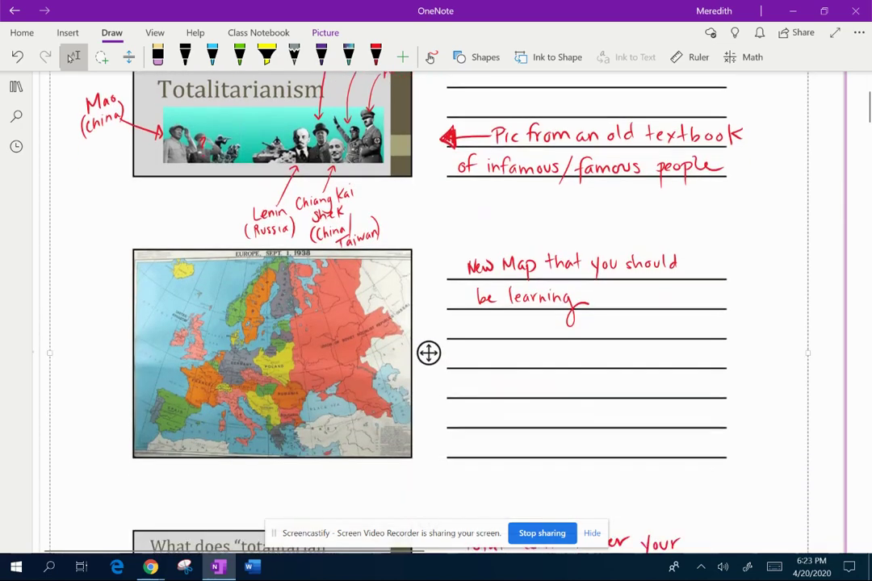
scroll(429, 353, "up", 2, "ctrl")
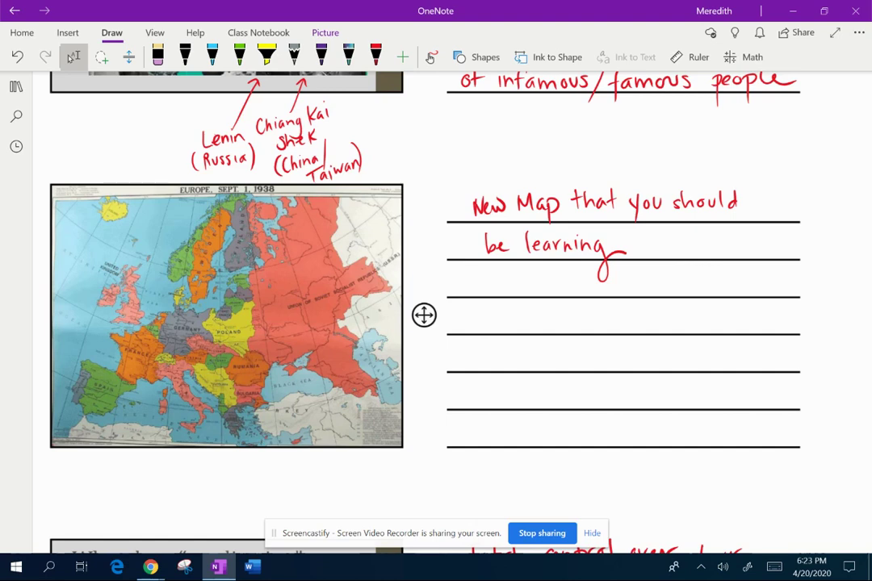
Step: Highlight "total" in yellow in the heading of the "What does 'totalitarian' mean?" slide
left_click_drag(424, 315, 433, 67)
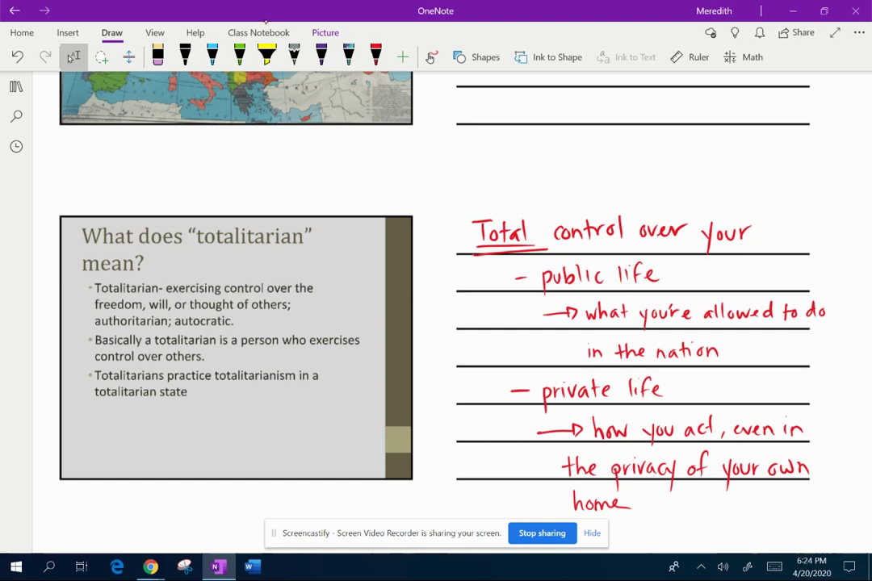
left_click(267, 55)
left_click(266, 55)
key("Escape")
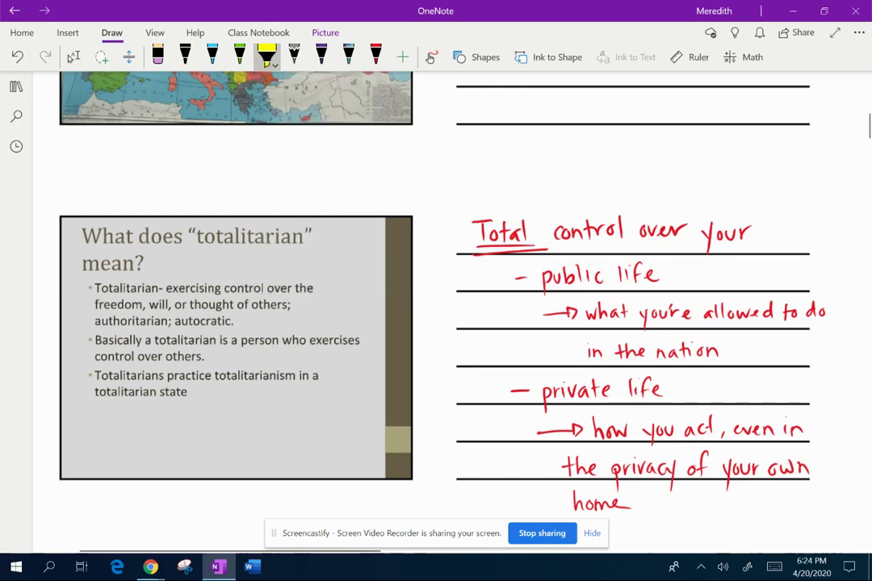
left_click_drag(197, 236, 239, 236)
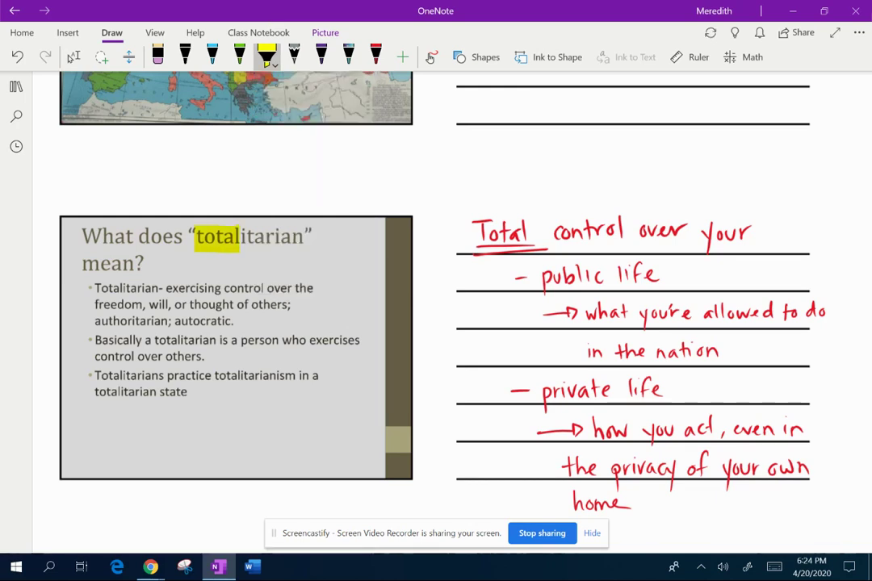
scroll(436, 307, "down", 1)
left_click(72, 56)
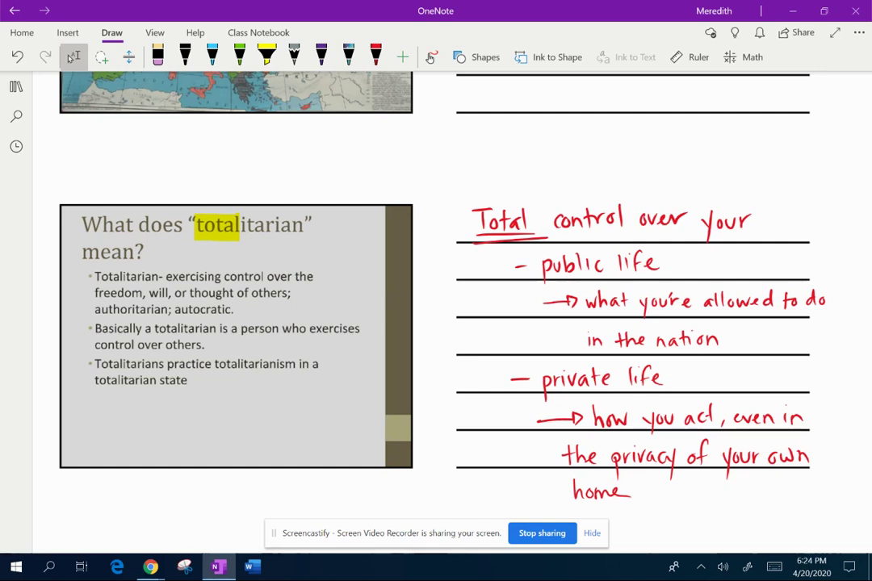
Step: Highlight in yellow the term "Totalitarian-" in the first bullet and the entire last bullet about totalitarians practicing totalitarianism
left_click(267, 55)
left_click_drag(91, 277, 162, 276)
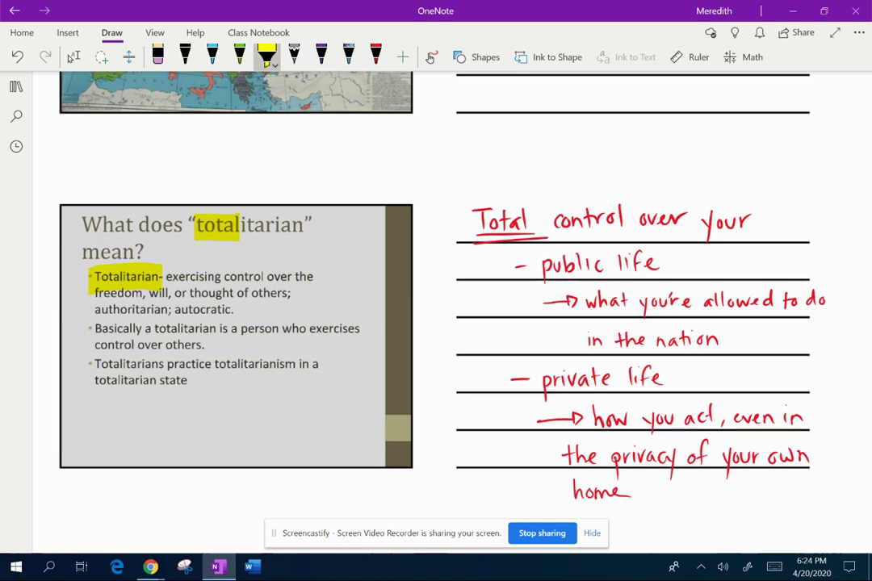
left_click_drag(89, 364, 321, 364)
left_click_drag(89, 380, 190, 380)
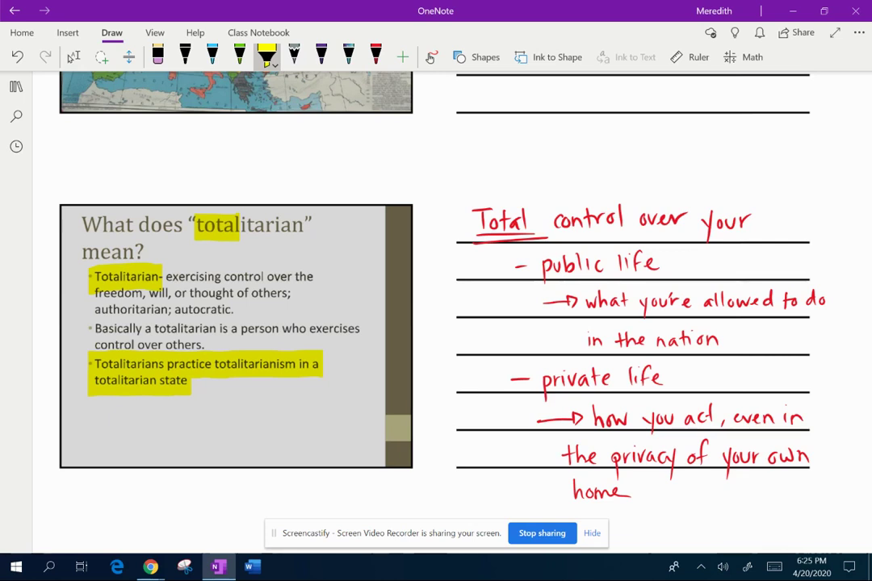
Step: Highlight in yellow "Total" and the explanations under public life and private life in the handwritten notes beside the definition slide
left_click_drag(462, 221, 542, 223)
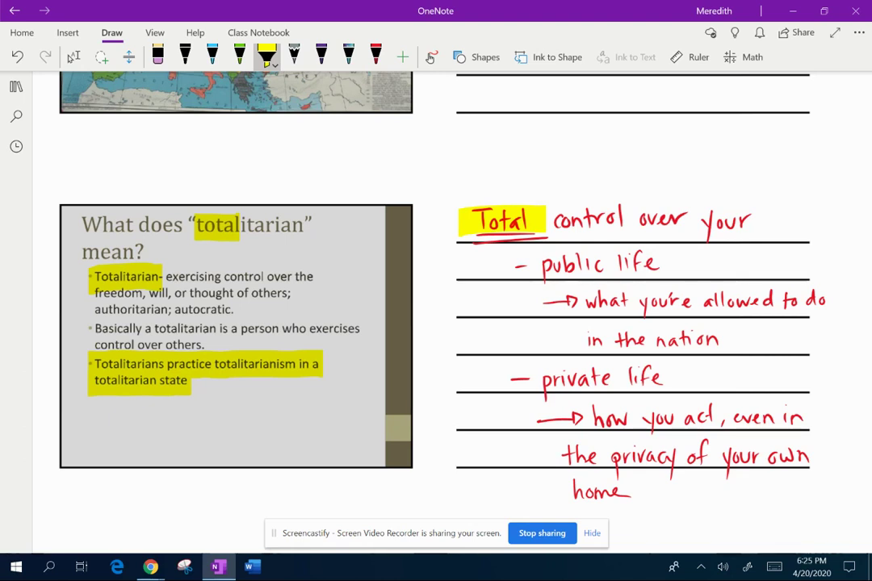
left_click_drag(583, 300, 823, 301)
left_click_drag(579, 340, 719, 340)
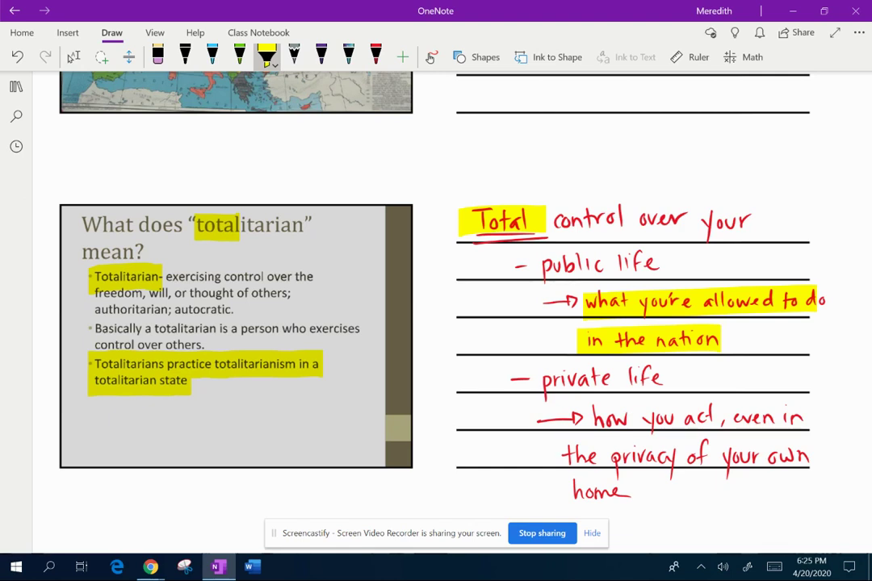
left_click_drag(592, 417, 806, 417)
left_click_drag(563, 456, 809, 456)
left_click_drag(571, 490, 631, 490)
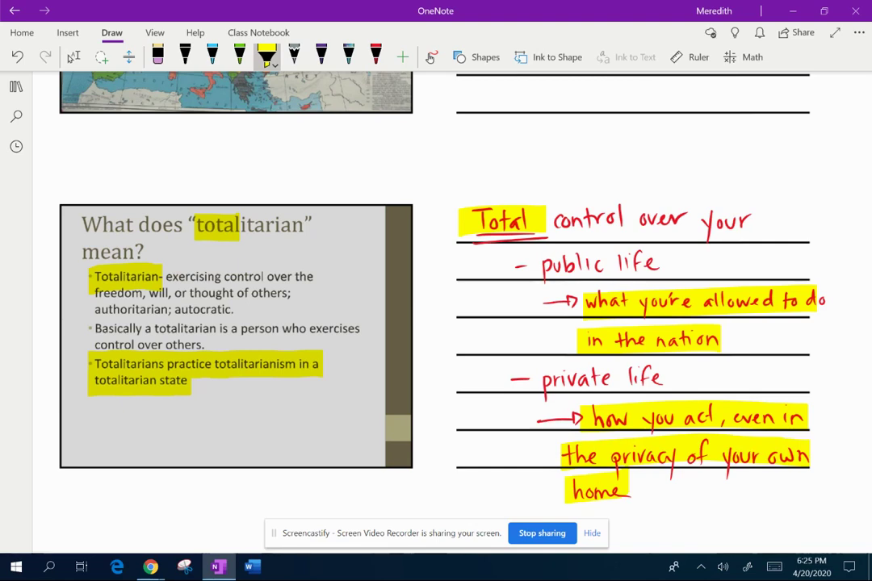
Step: Highlight the handwritten word "Dictator!" in yellow at the end of the Totalitarianism slide
scroll(436, 307, "down", 5)
scroll(436, 307, "down", 6)
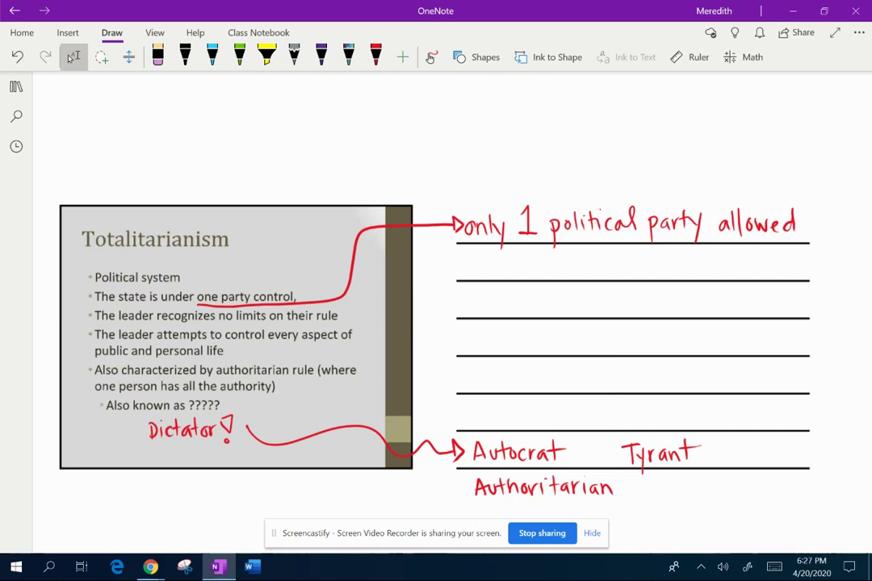
scroll(436, 307, "down", 1)
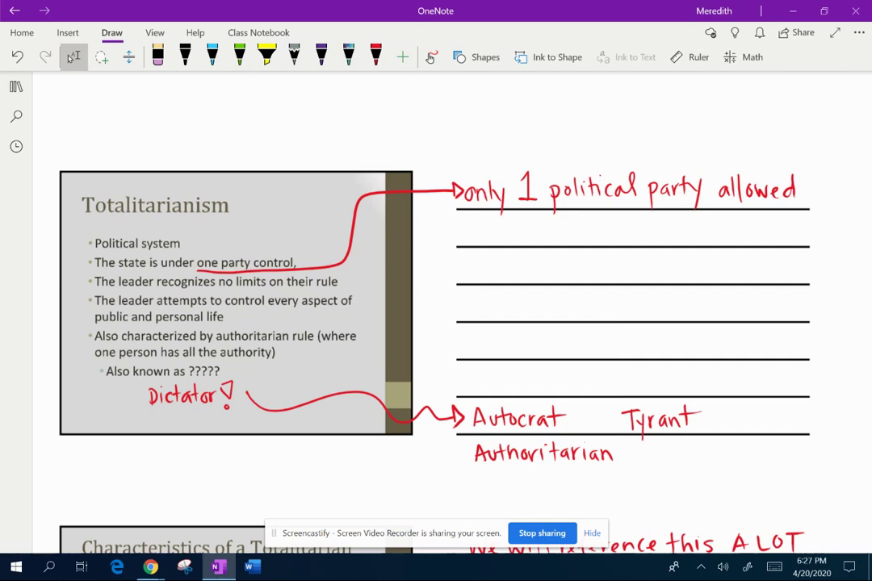
left_click(267, 56)
mouse_move(132, 391)
left_mouse_down()
mouse_move(134, 412)
mouse_move(241, 396)
left_mouse_up()
left_click_drag(128, 410, 194, 378)
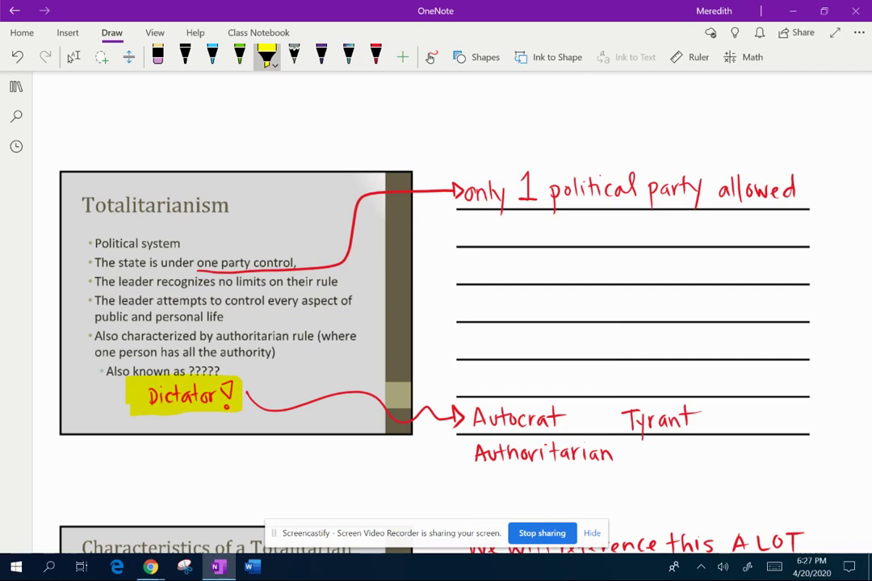
Step: Highlight the handwritten synonyms "Autocrat", "Authoritarian" and "Tyrant" in yellow beside the Totalitarianism slide
left_click_drag(467, 418, 565, 419)
left_click_drag(466, 454, 619, 453)
left_click_drag(615, 418, 709, 418)
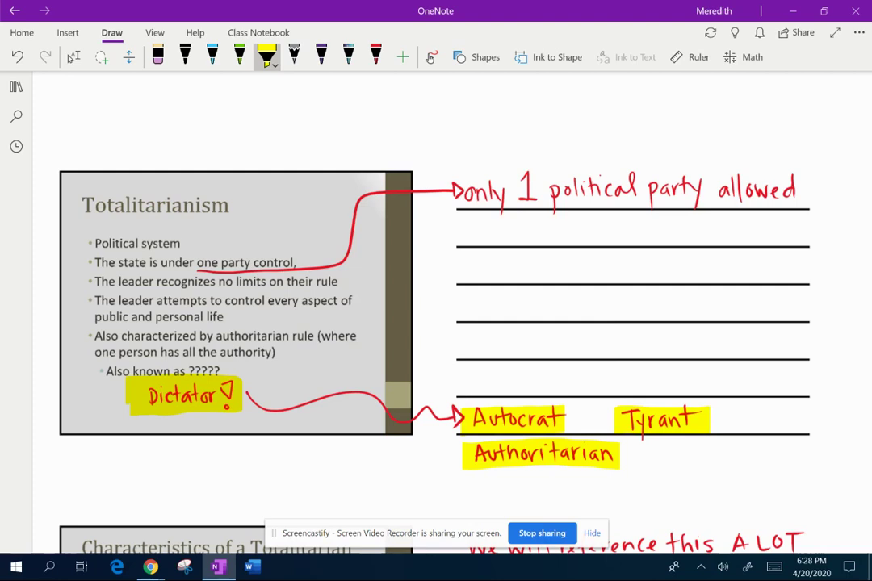
Step: Highlight "We will reference this A LOT" and "7 aspects" in yellow in the notes beside the Characteristics of a Totalitarian State slide
scroll(436, 323, "down", 5)
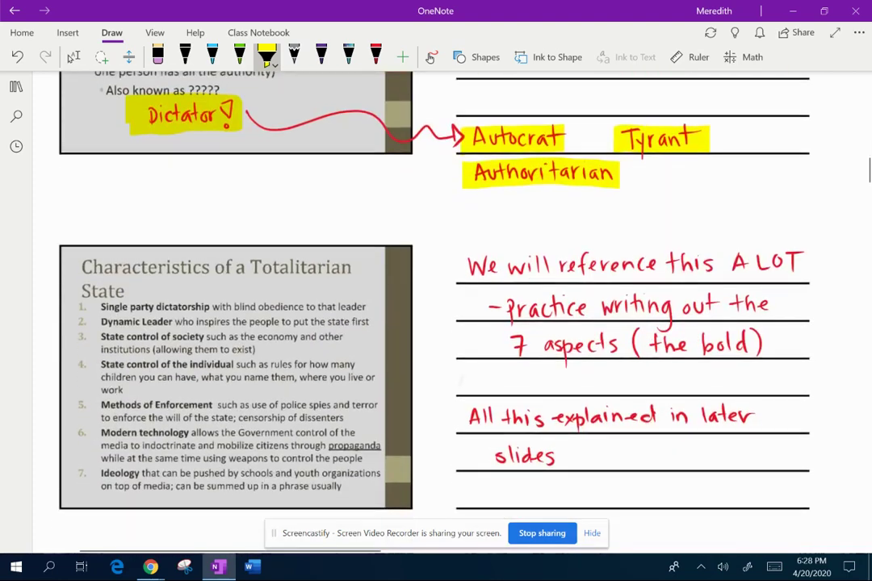
left_click(73, 57)
scroll(436, 323, "down", 1)
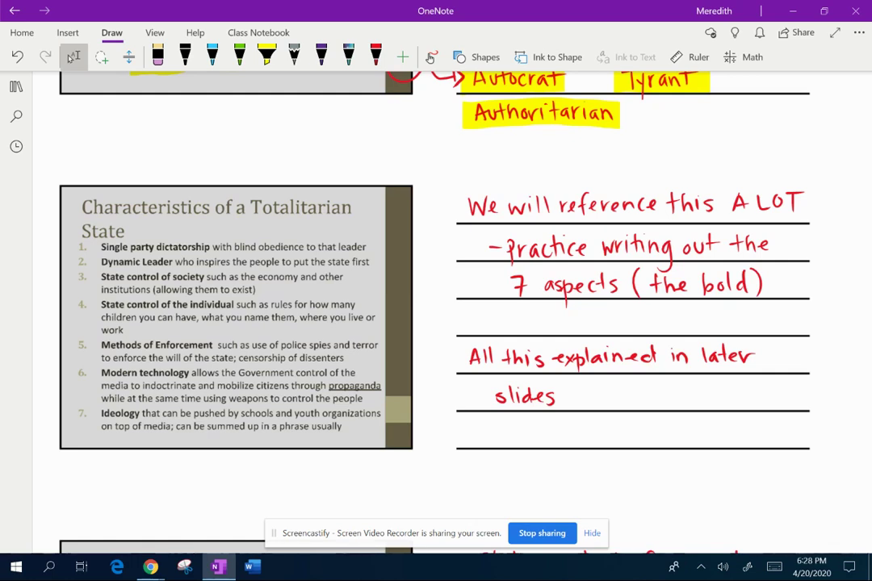
left_click(267, 55)
left_click_drag(456, 206, 810, 206)
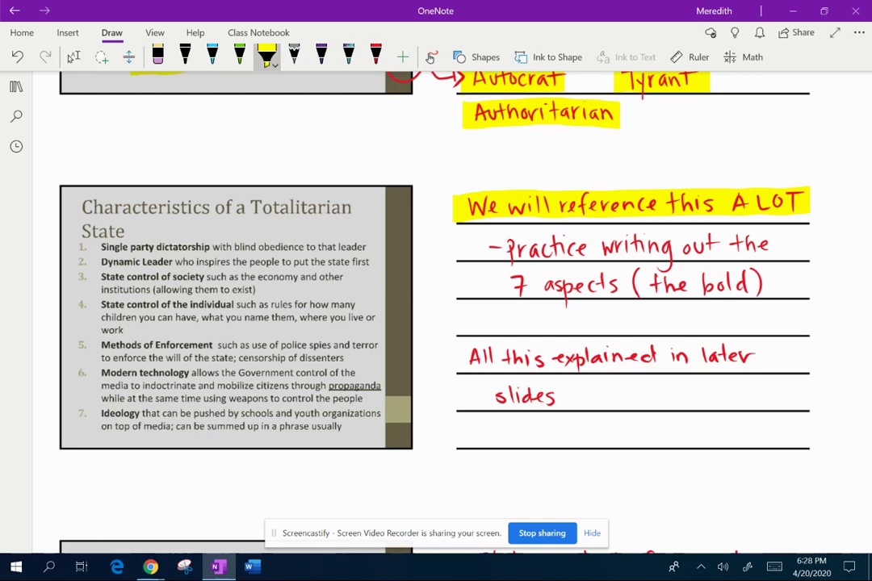
left_click_drag(497, 287, 622, 284)
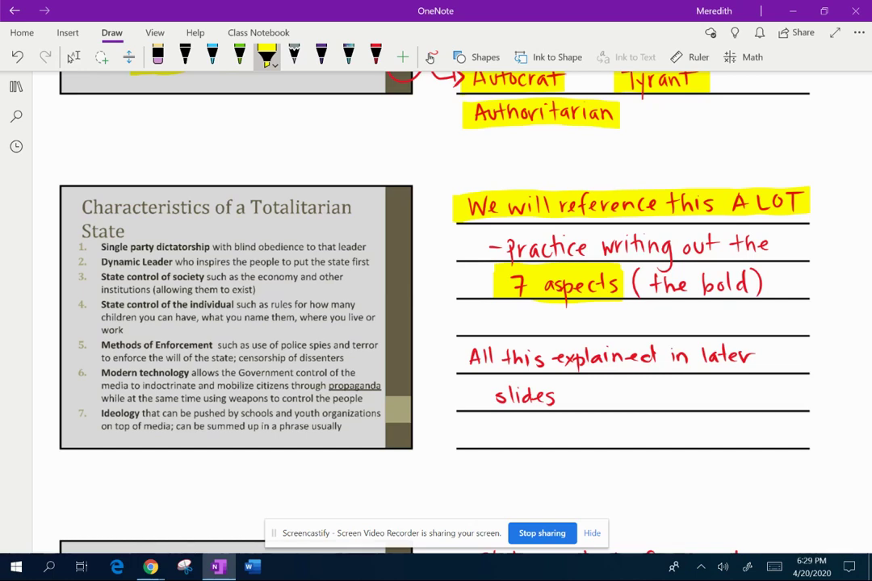
Step: Highlight "Single party dictatorship" in yellow and "Dynamic Leader" in green on the Characteristics of a Totalitarian State slide
left_click_drag(74, 244, 211, 247)
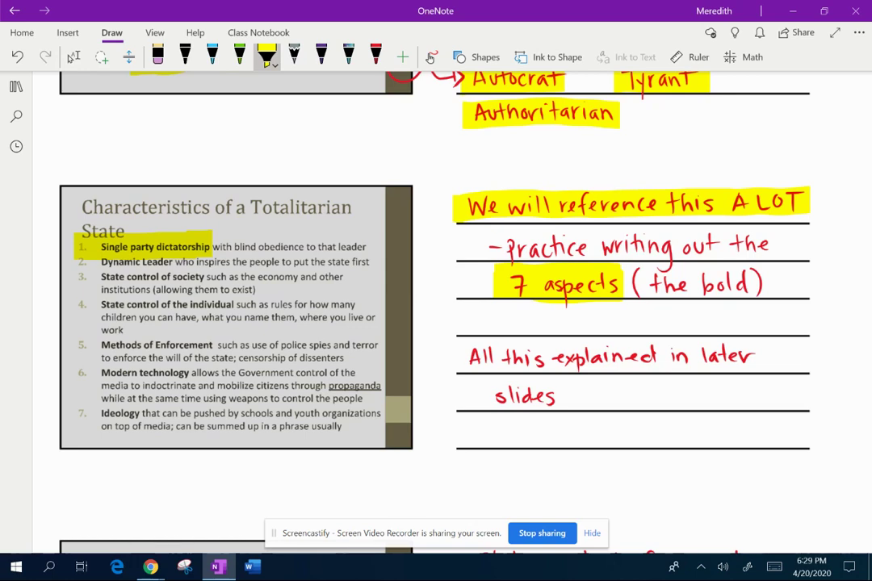
left_click(267, 55)
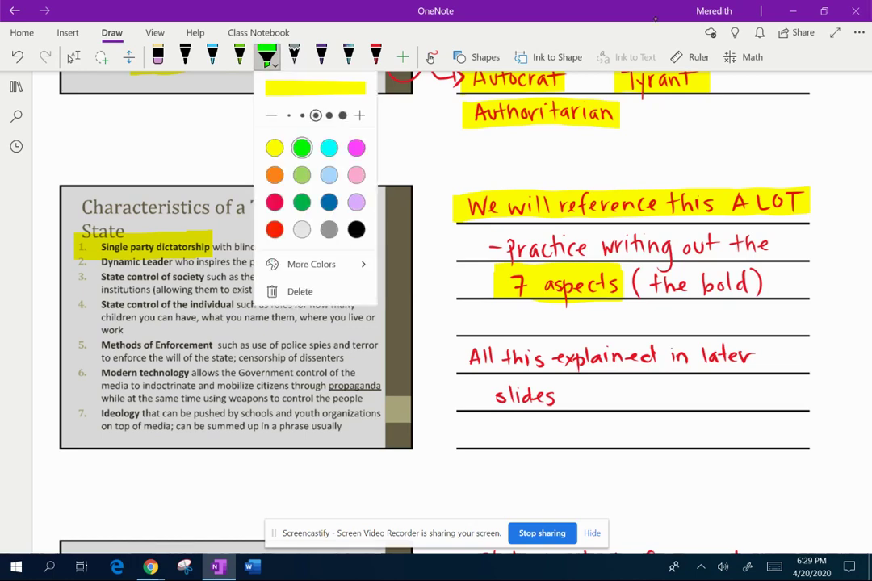
left_click(302, 148)
left_click_drag(75, 263, 171, 262)
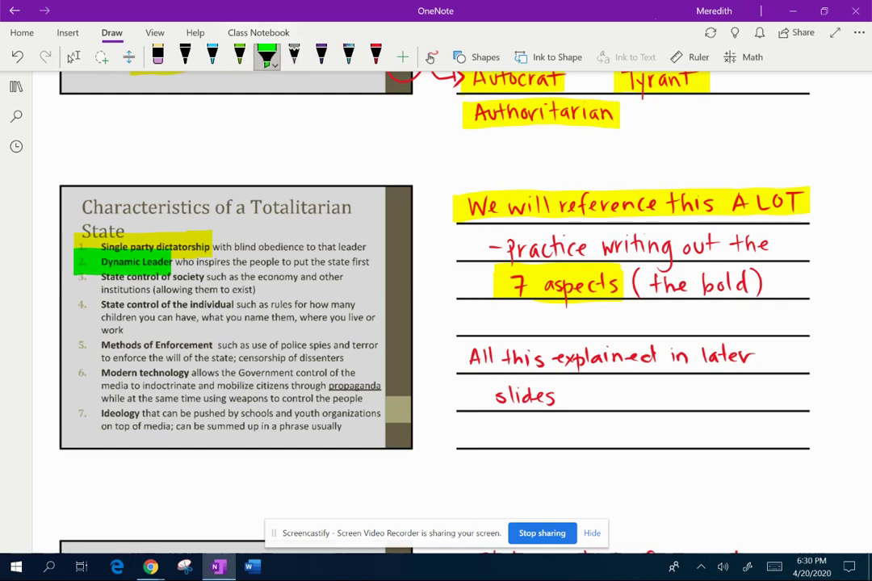
Step: Highlight "State control of society" in yellow and "State control of the individual" in green in the characteristics list
left_click(266, 57)
left_click(275, 148)
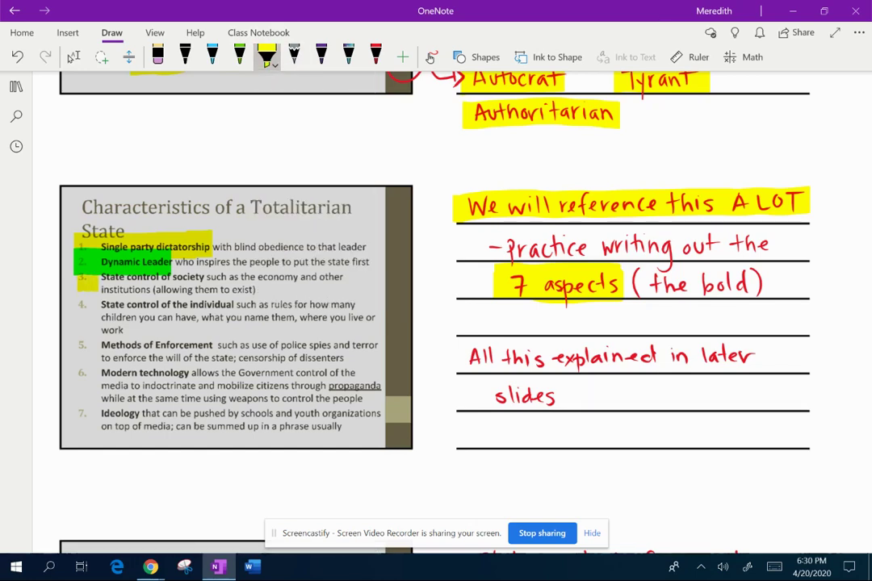
left_click(433, 316)
left_click_drag(175, 278, 204, 278)
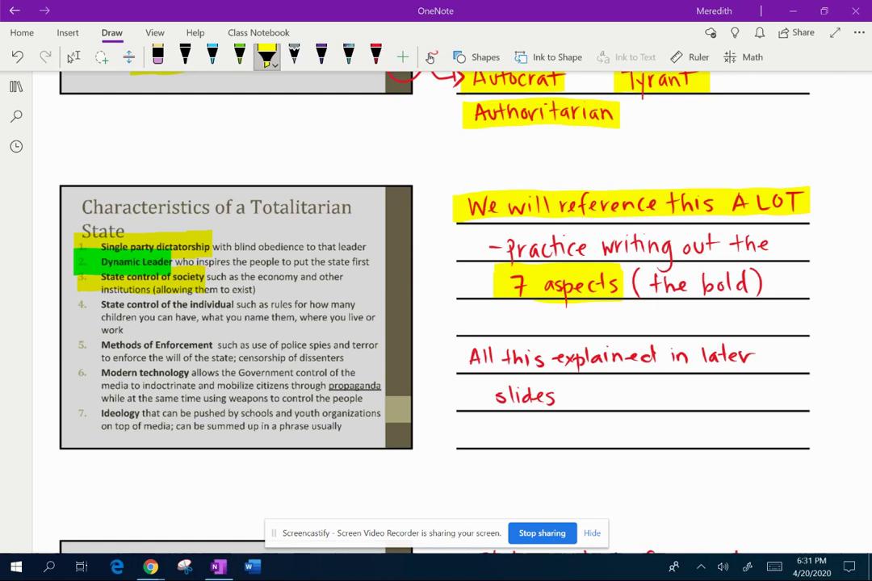
left_click(268, 55)
left_click(301, 148)
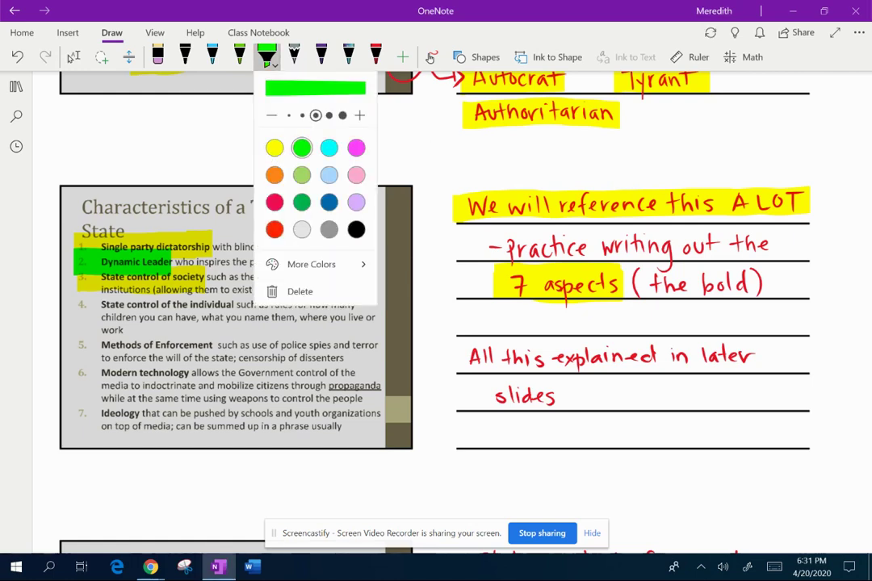
left_click_drag(74, 304, 235, 305)
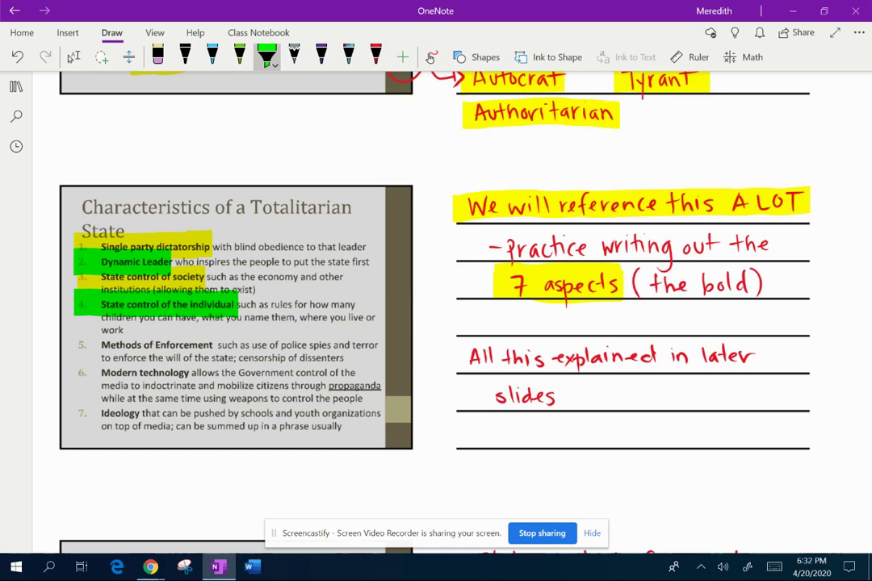
Step: Highlight "Methods of Enforcement" in yellow and "Modern technology" in green in the characteristics list
left_click(266, 55)
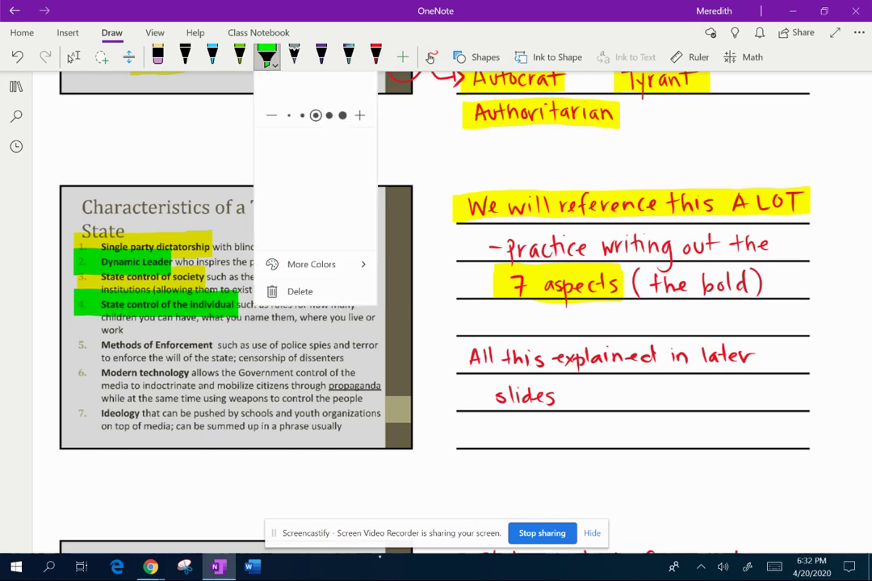
left_click(274, 148)
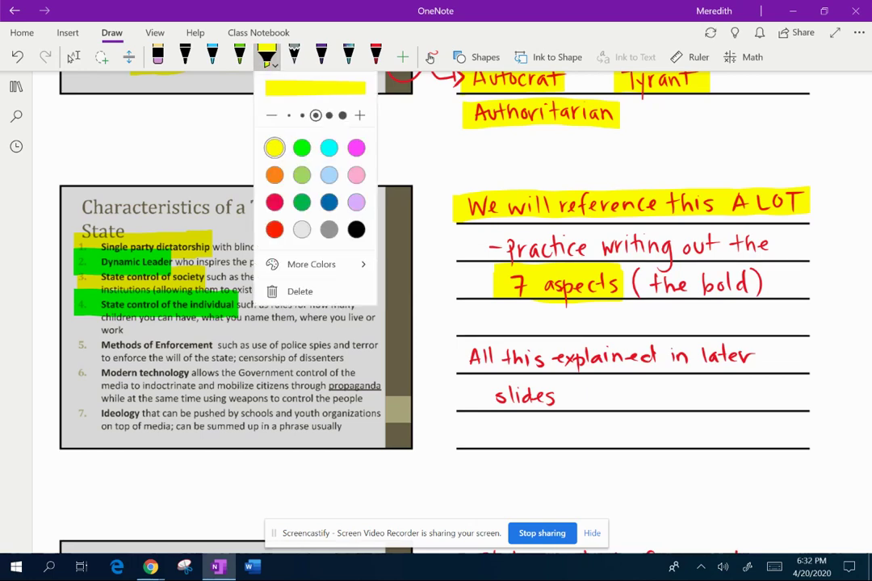
key("Escape")
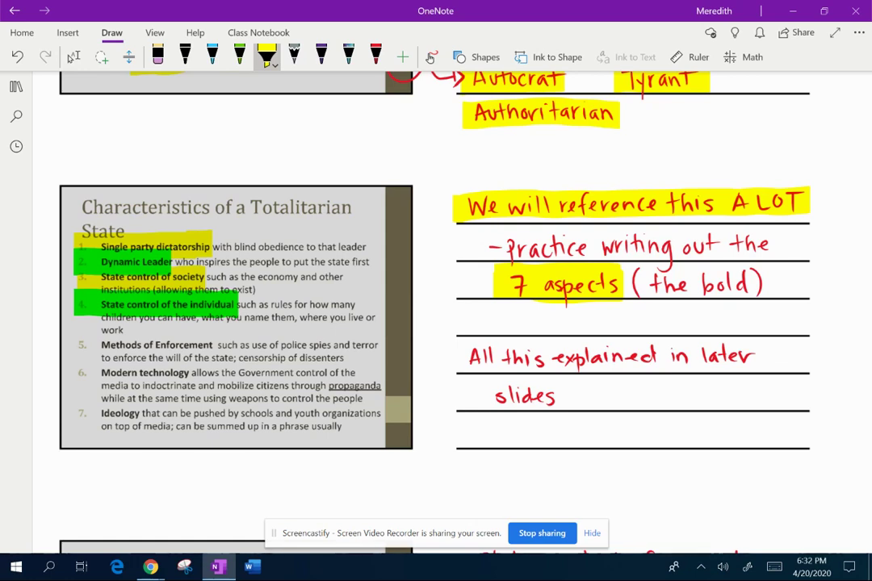
left_click_drag(77, 346, 214, 346)
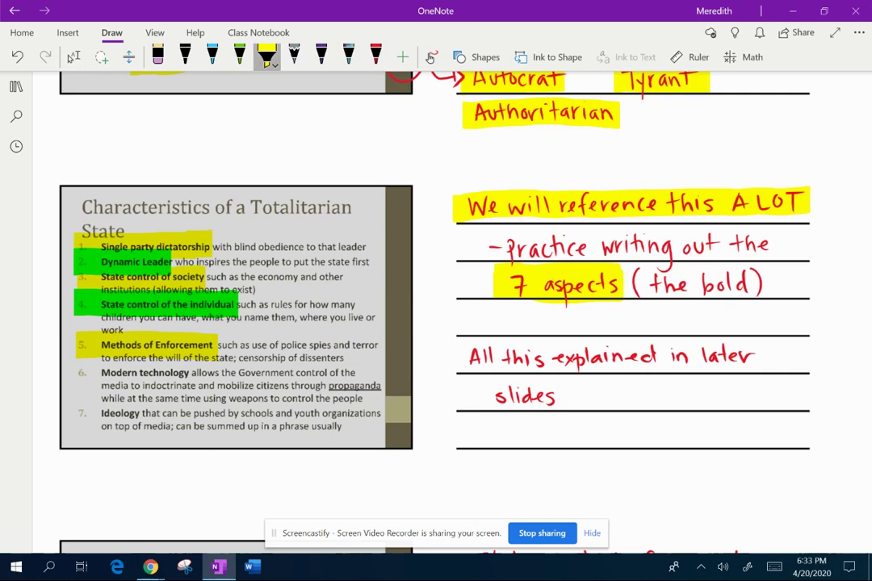
left_click(267, 56)
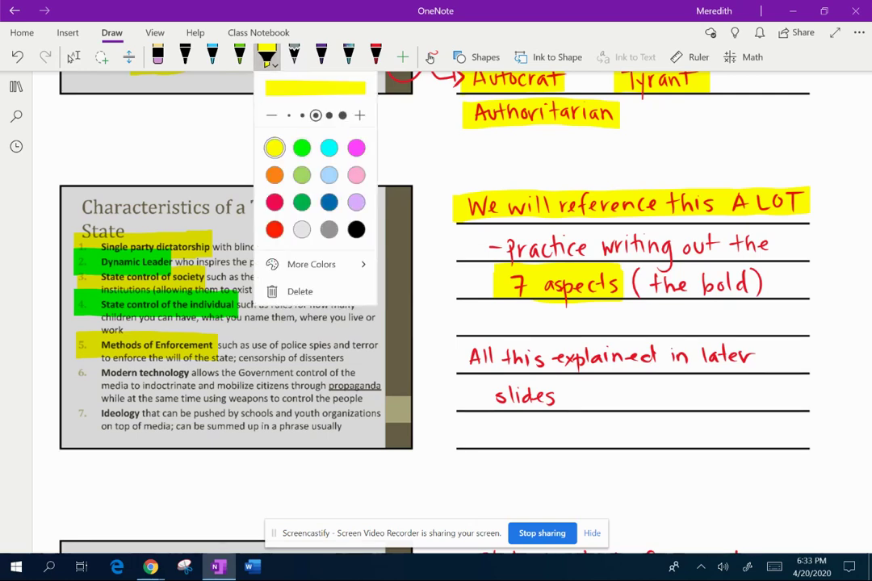
left_click(301, 147)
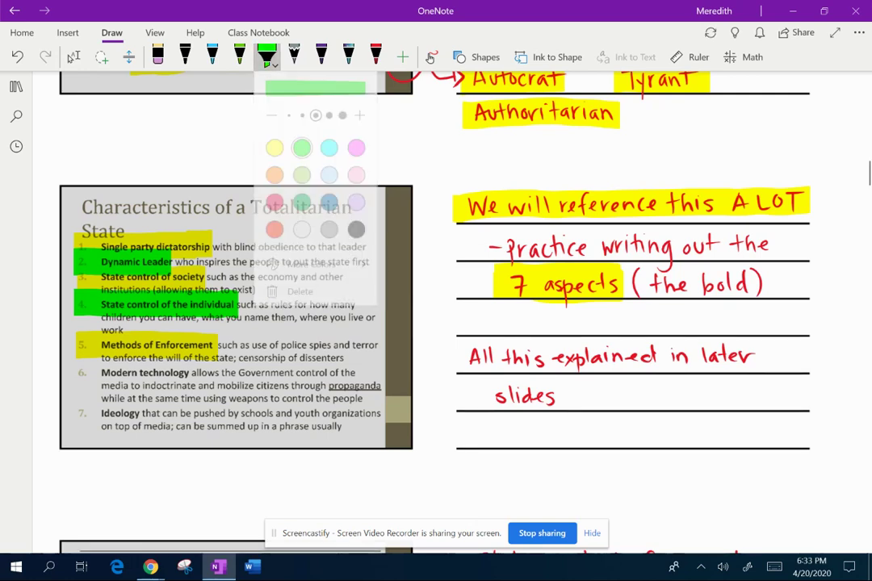
left_click_drag(78, 373, 192, 373)
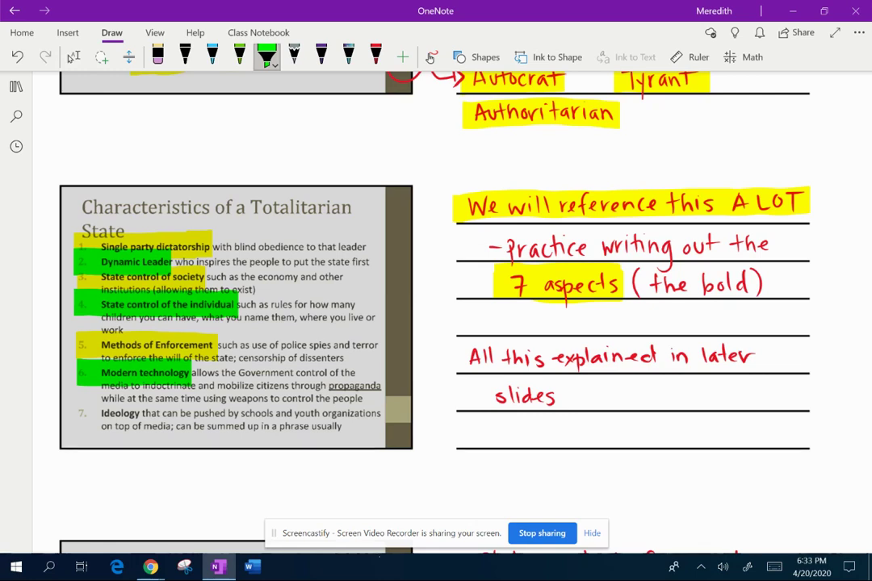
Step: Highlight "Ideology", "pushed by schools and youth organizations" and "be summed up in a phrase usually" in yellow in the seventh characteristic
left_click(266, 56)
left_click(274, 147)
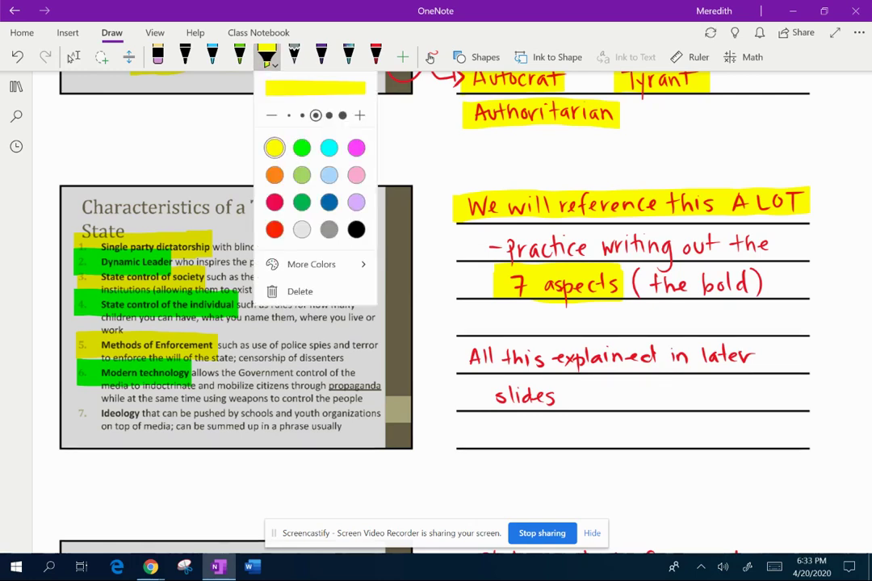
left_click_drag(77, 414, 142, 414)
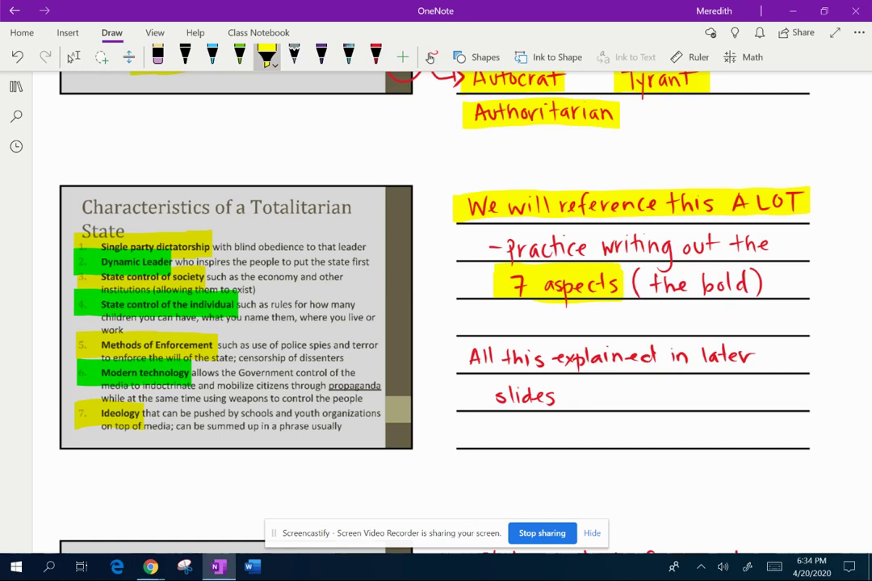
mouse_move(194, 414)
left_mouse_down()
mouse_move(273, 414)
mouse_move(254, 426)
mouse_move(381, 413)
left_mouse_up()
left_click_drag(254, 426, 341, 426)
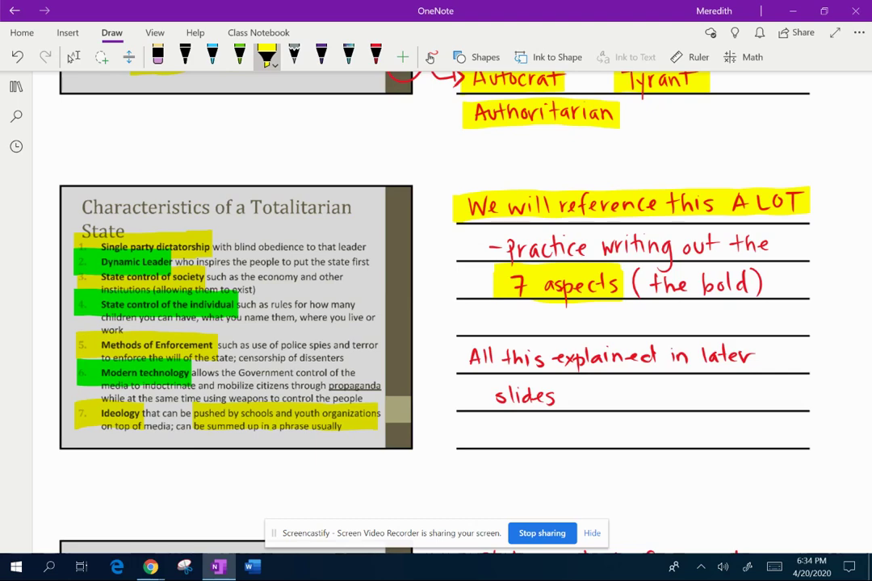
Step: Review the Characteristics of a Totalitarian State slide, the Key Words slide and the handwritten definitions below it
scroll(436, 306, "down", 3)
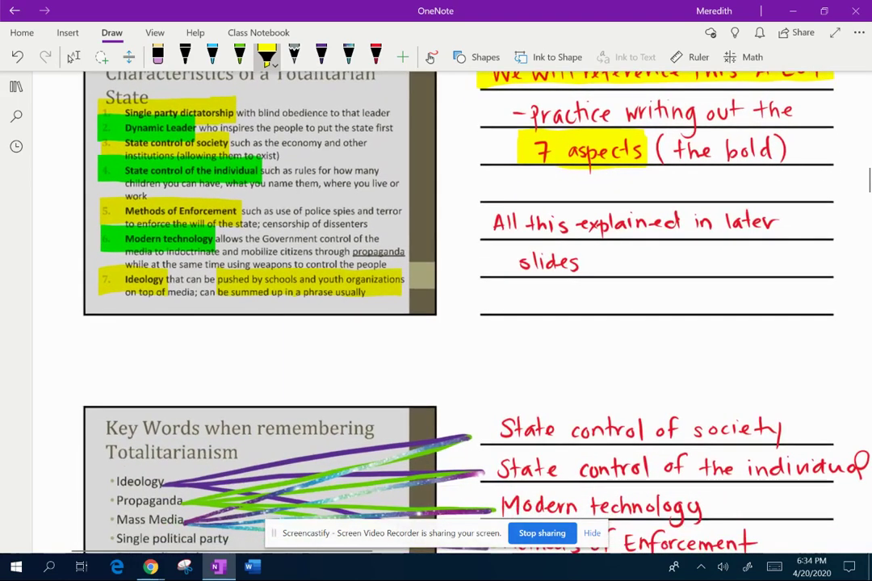
left_click(73, 57)
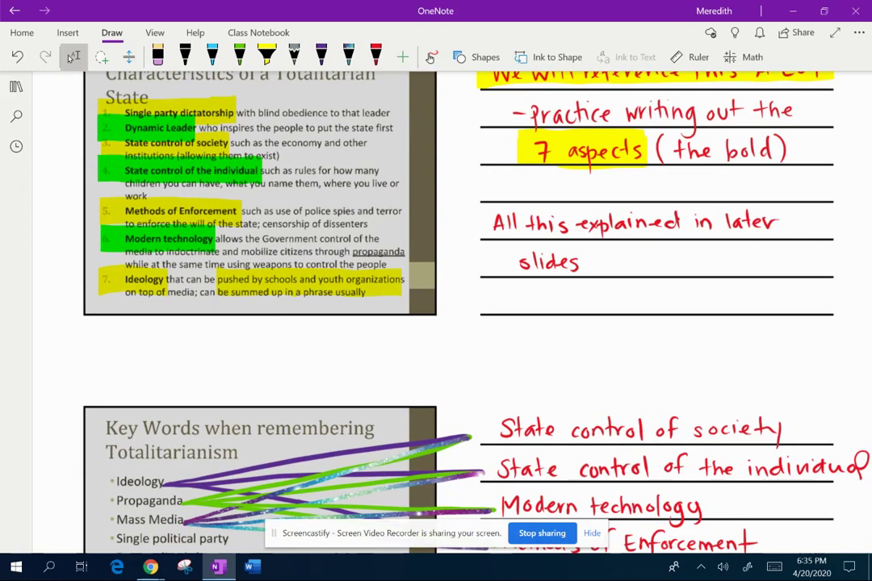
scroll(436, 307, "down", 1)
scroll(436, 307, "up", 3)
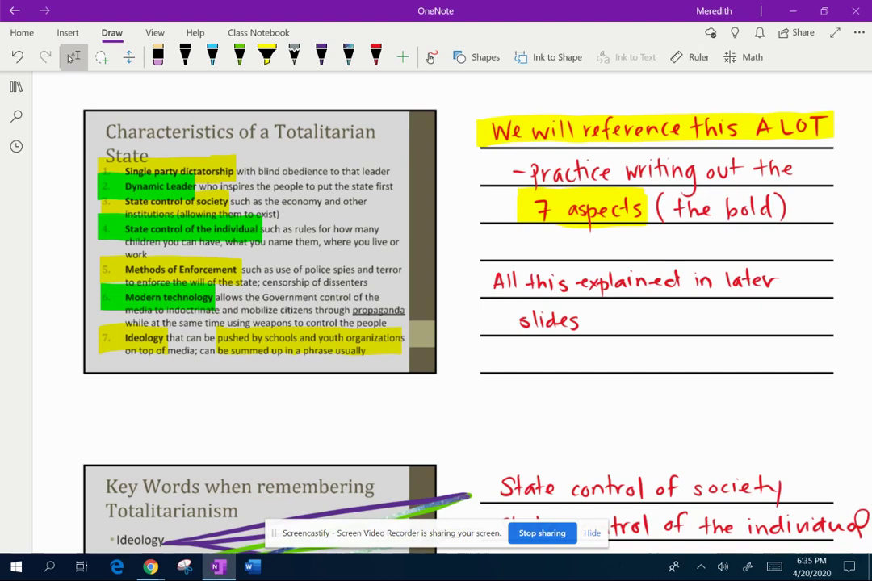
scroll(436, 307, "down", 1)
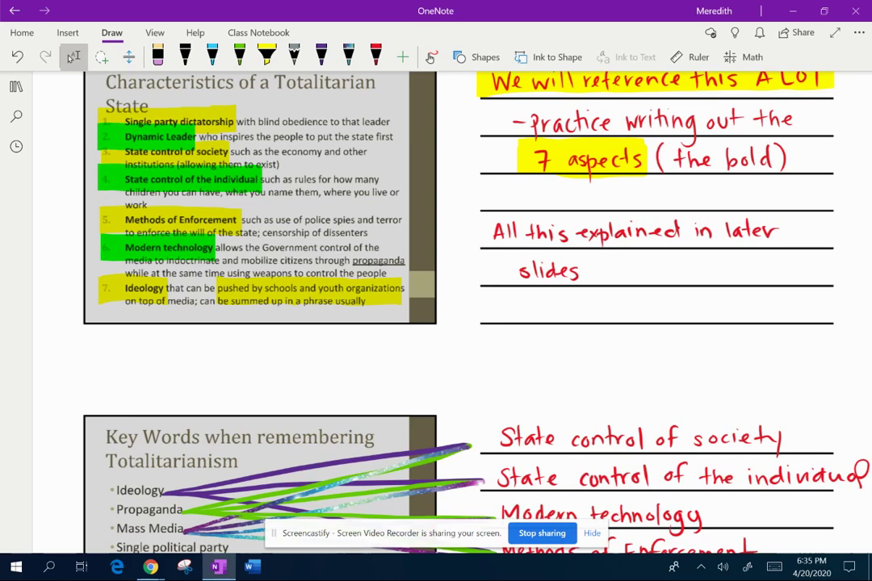
scroll(436, 307, "down", 5)
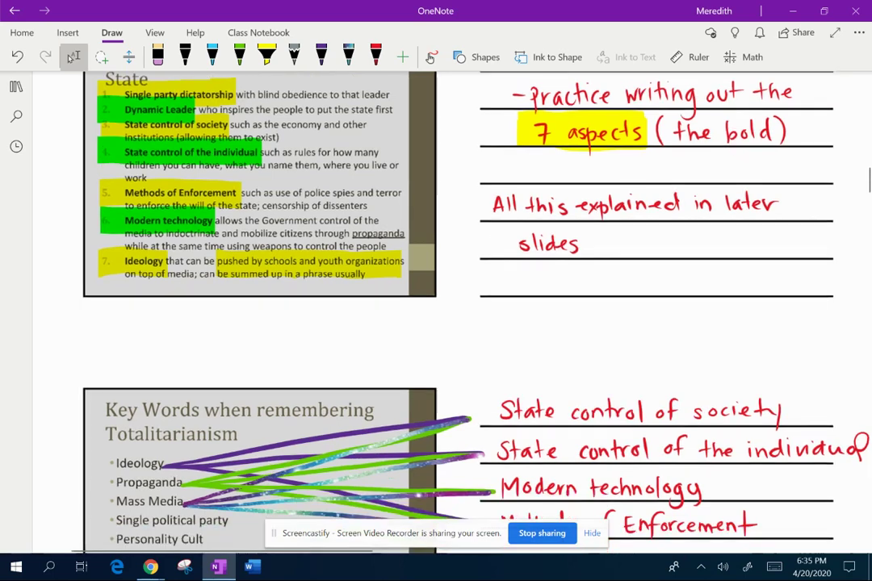
scroll(436, 307, "down", 1)
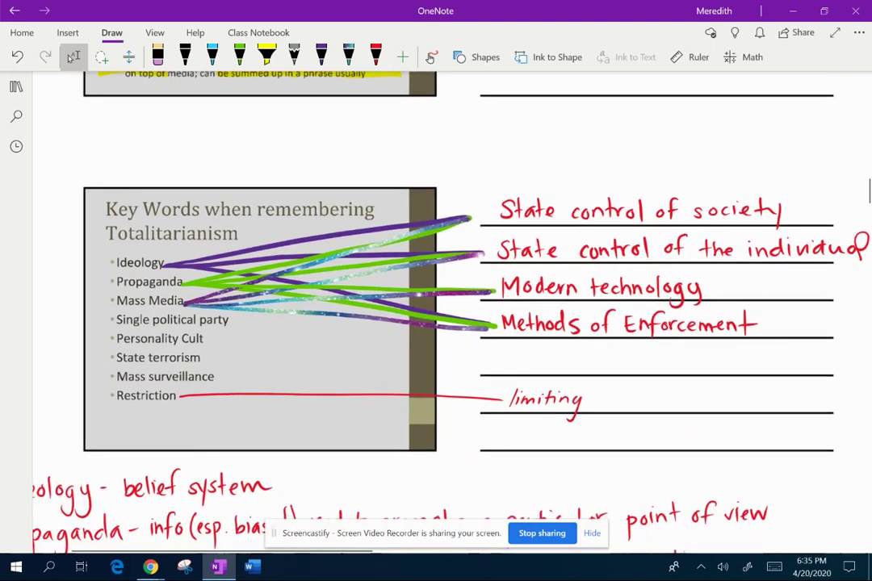
scroll(436, 307, "down", 2)
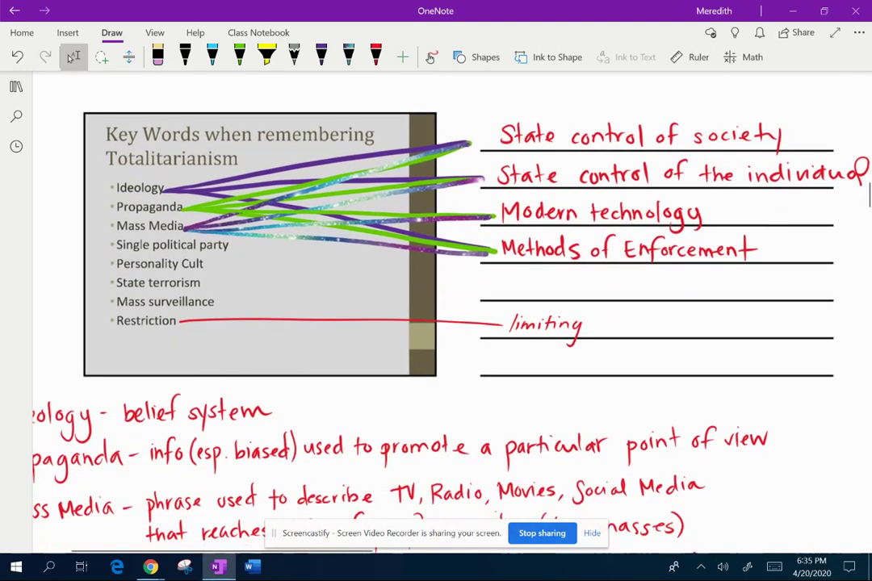
scroll(436, 307, "down", 2)
scroll(436, 307, "down", 2)
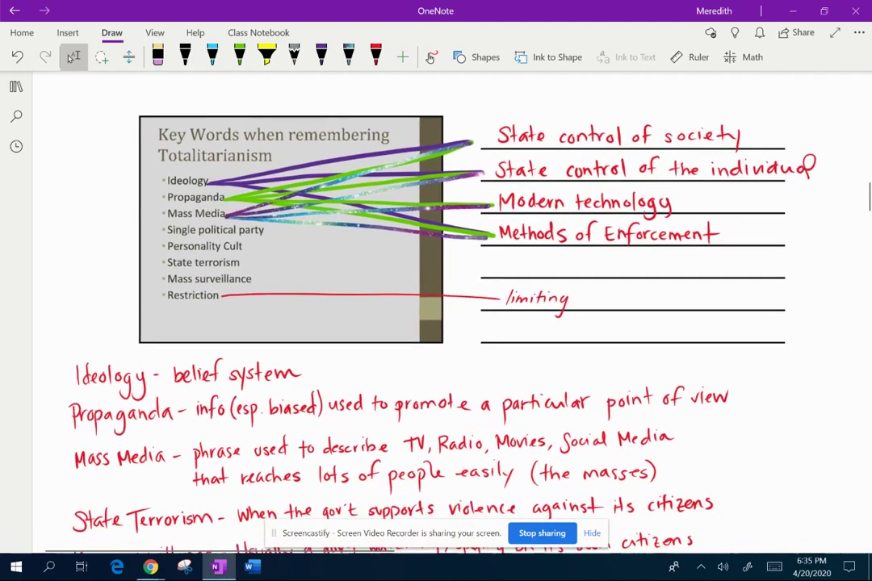
scroll(436, 307, "down", 2)
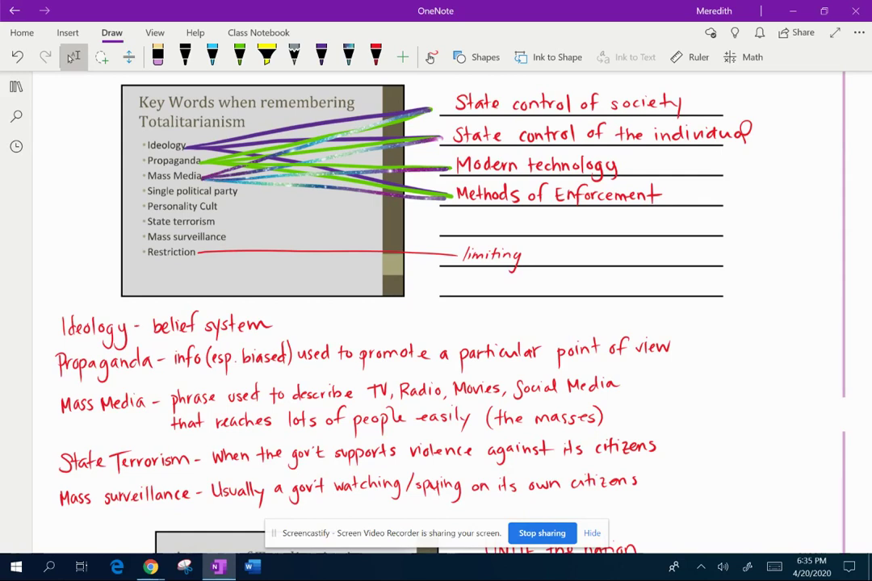
Step: Highlight "Ideology" in yellow on the Key Words slide and put a yellow mark after each of the four characteristics handwritten beside it
left_click(266, 56)
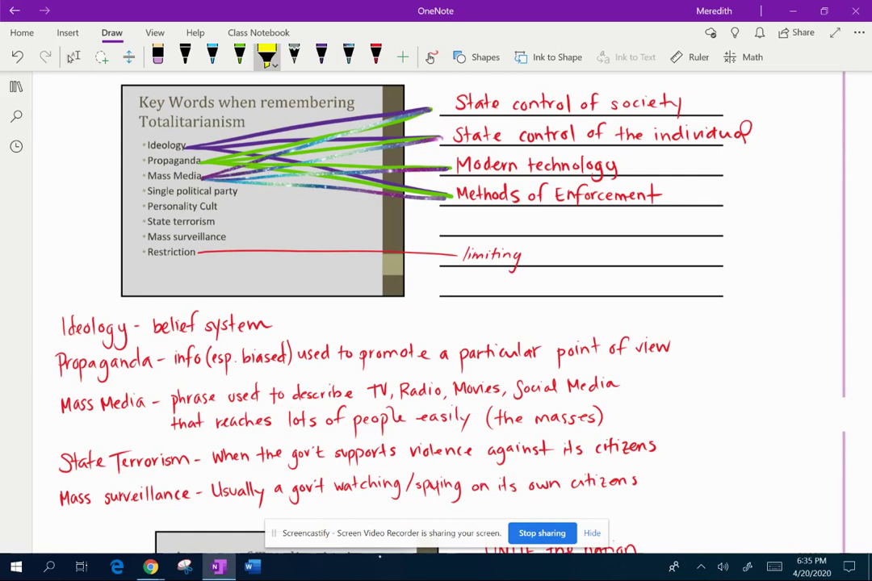
left_click_drag(144, 145, 190, 146)
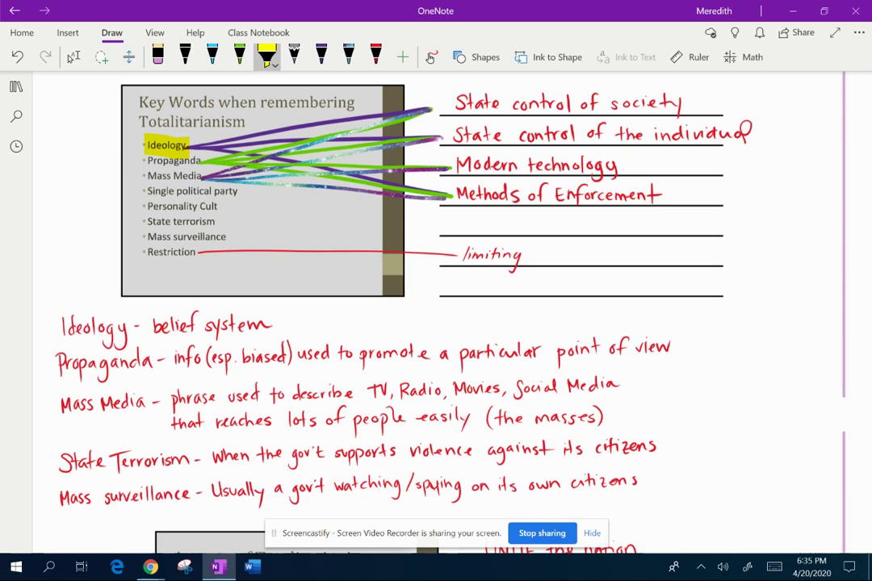
left_click_drag(701, 94, 700, 112)
left_click_drag(765, 124, 765, 144)
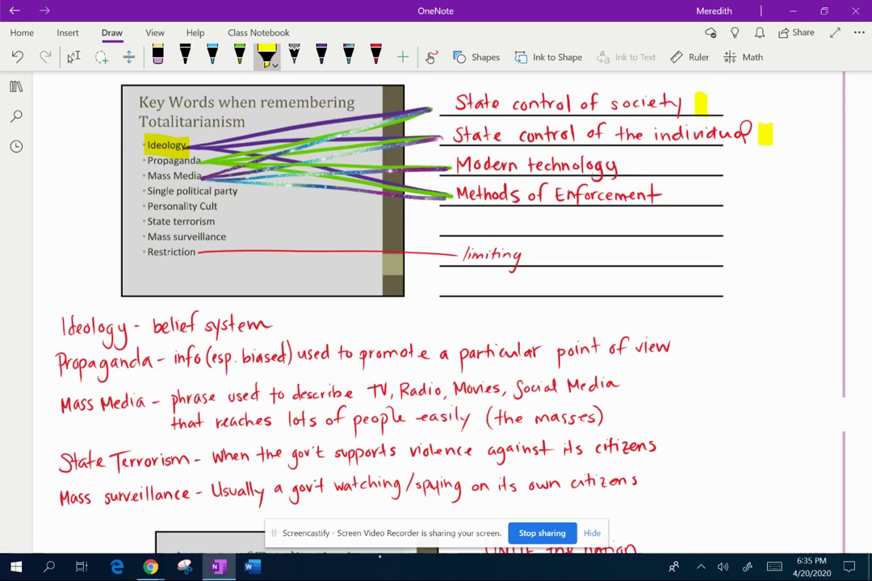
mouse_move(646, 157)
left_mouse_down()
mouse_move(646, 173)
mouse_move(679, 208)
left_mouse_up()
Step: Highlight the handwritten term "Mass Media" in yellow in the definitions below the Key Words slide
scroll(436, 306, "down", 2)
scroll(436, 307, "up", 3)
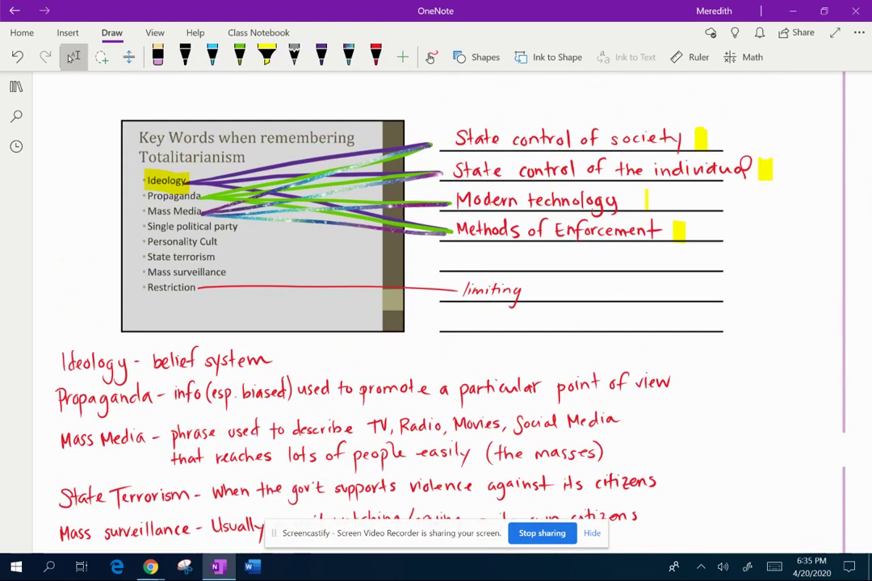
scroll(436, 306, "down", 1)
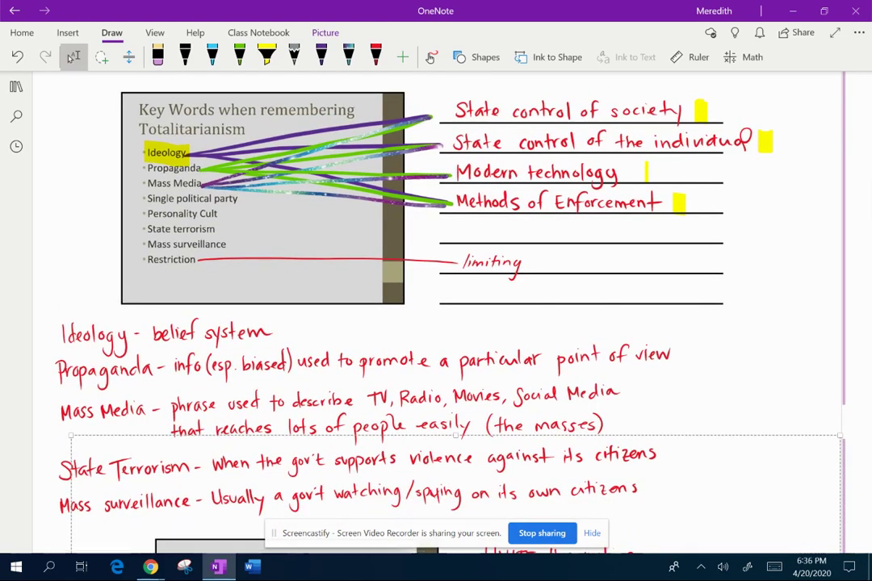
left_click(40, 427)
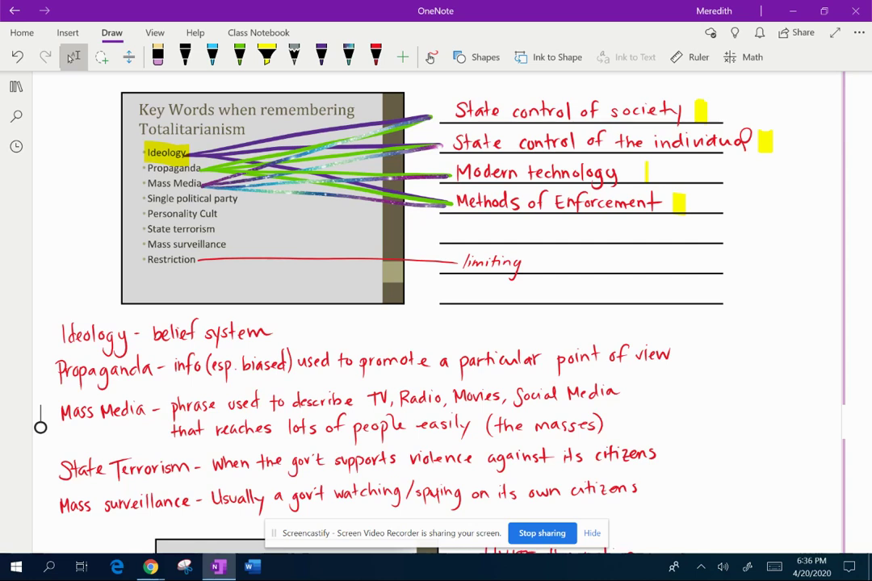
left_click(266, 57)
left_click_drag(55, 413, 150, 413)
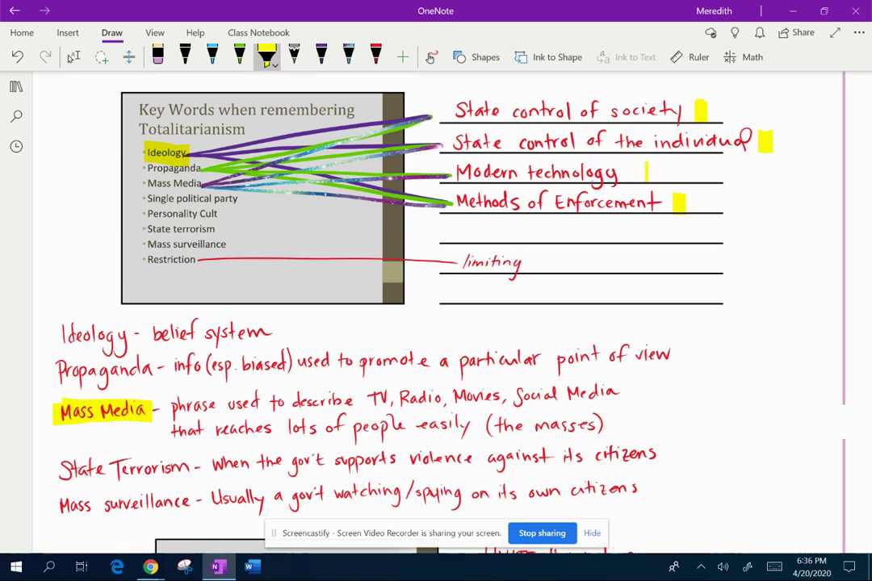
Step: Handwrite ", etc." in green after "Social Media" in the Mass Media definition
left_click(240, 56)
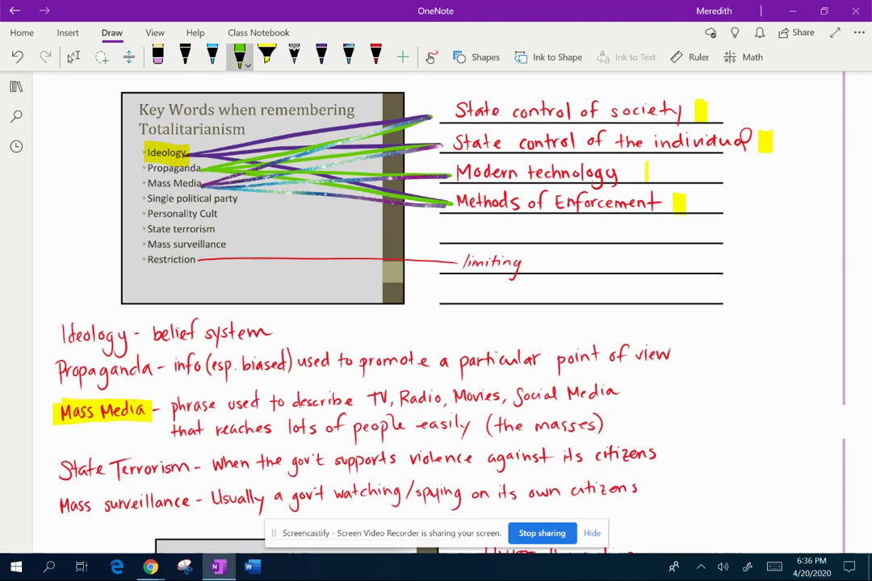
mouse_move(625, 390)
left_mouse_down()
mouse_move(621, 399)
mouse_move(635, 396)
left_mouse_up()
mouse_move(642, 385)
left_mouse_down()
mouse_move(641, 396)
mouse_move(646, 389)
left_mouse_up()
left_click_drag(656, 389, 653, 395)
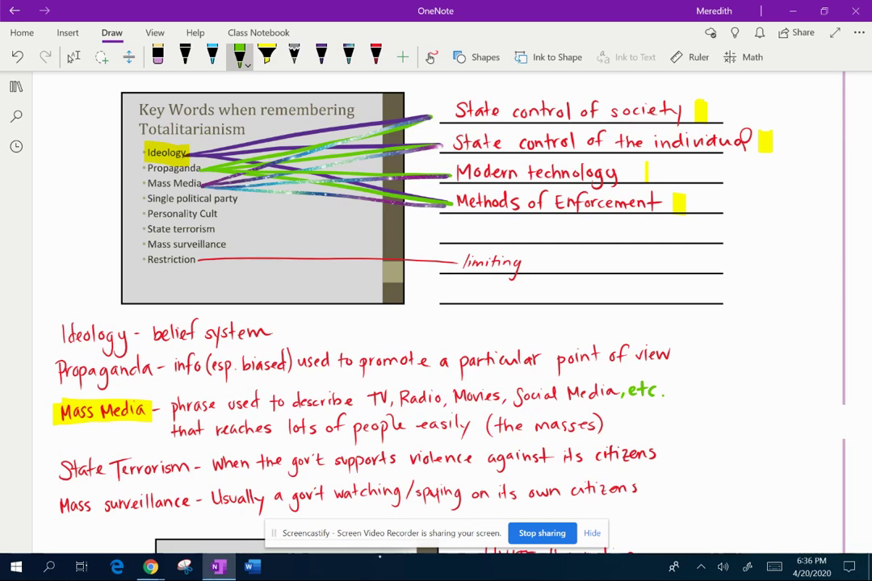
Step: Underline "reaches lots of people easily" and "the masses" in green in the handwritten Mass Media definition
left_click_drag(214, 441, 597, 433)
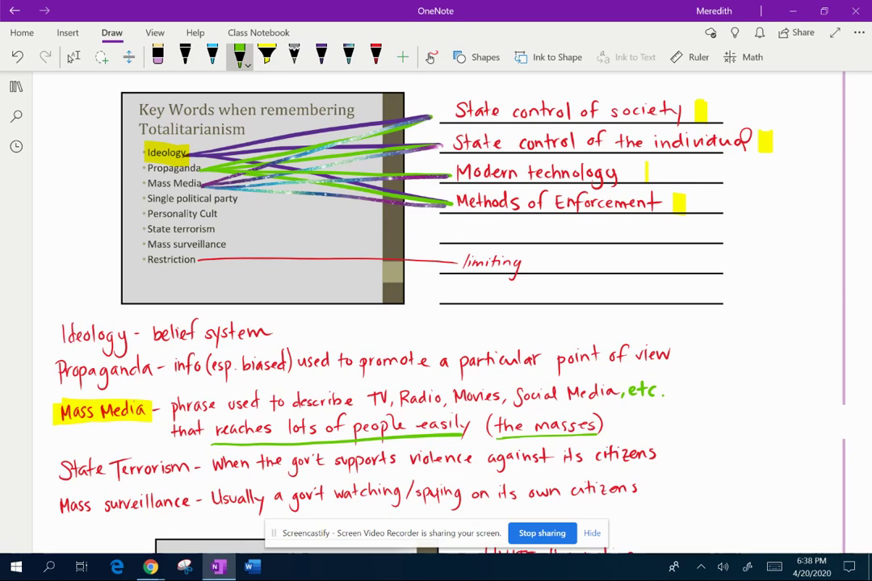
Step: Highlight the handwritten terms "State Terrorism" and "Mass surveillance" in yellow in the definitions below the Key Words slide
scroll(436, 307, "down", 2)
scroll(437, 307, "up", 1)
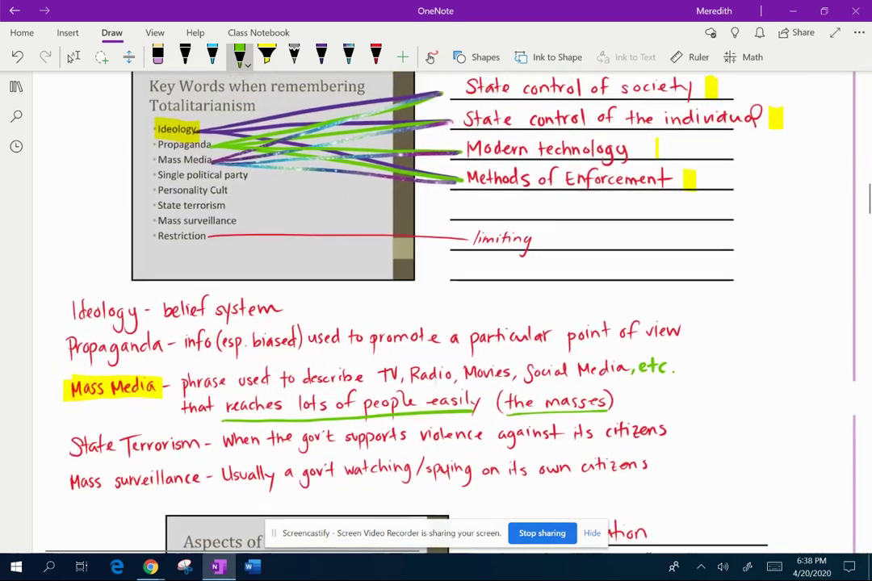
left_click(73, 57)
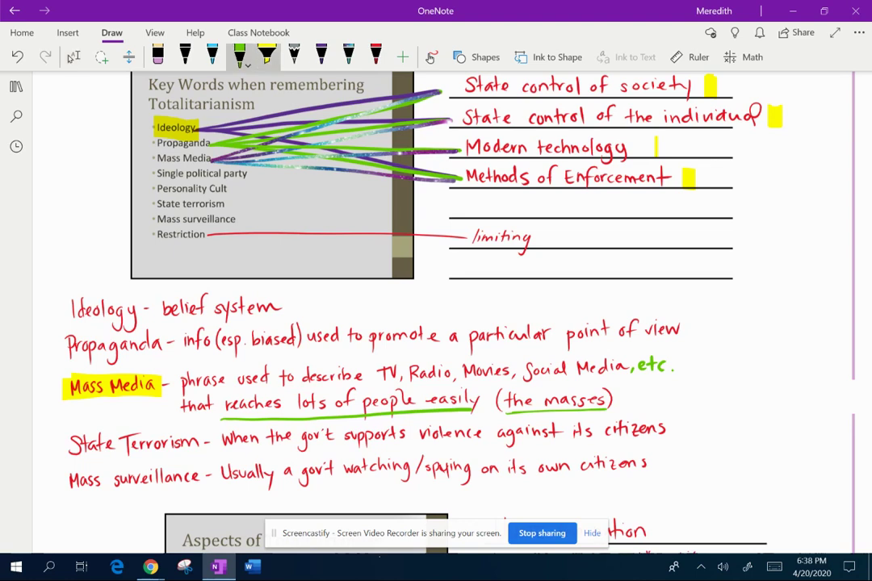
left_click(266, 55)
left_click_drag(61, 444, 198, 443)
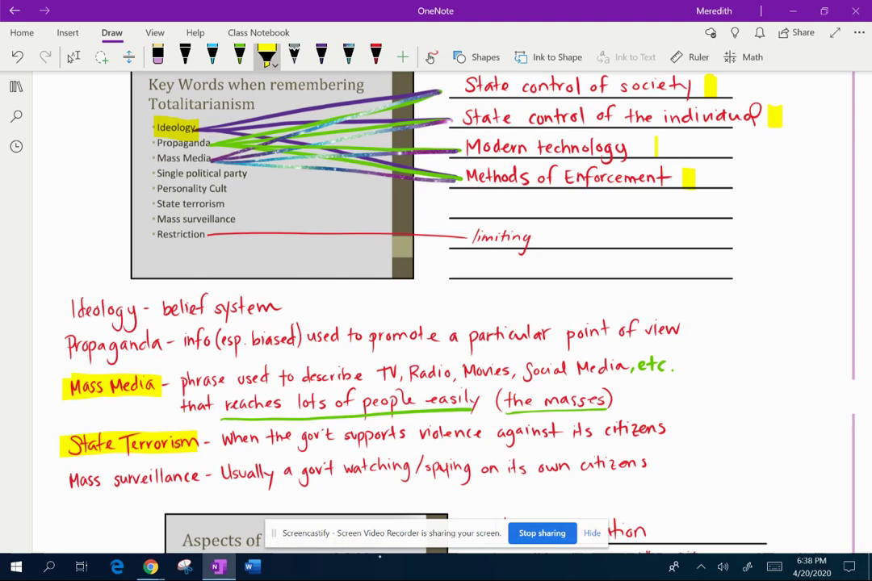
left_click_drag(57, 479, 200, 480)
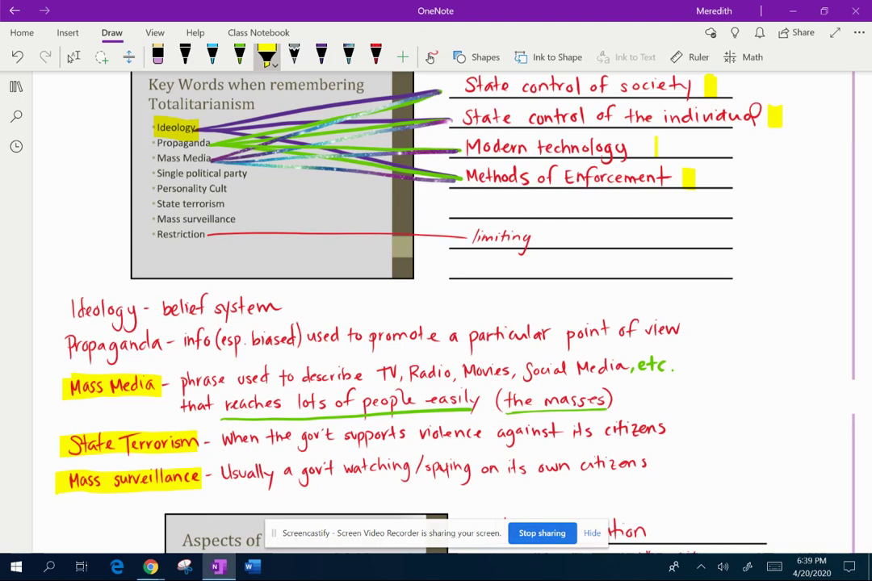
scroll(436, 282, "up", 2)
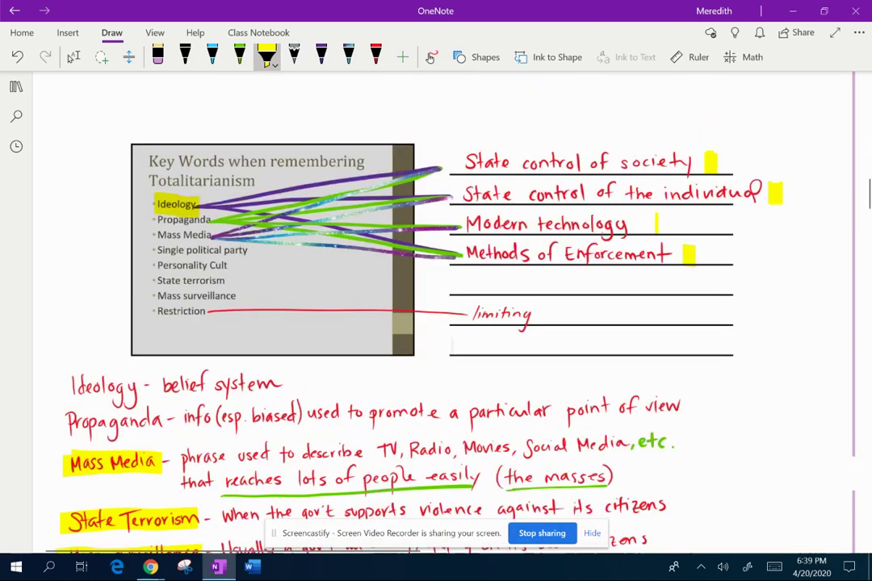
left_click(74, 56)
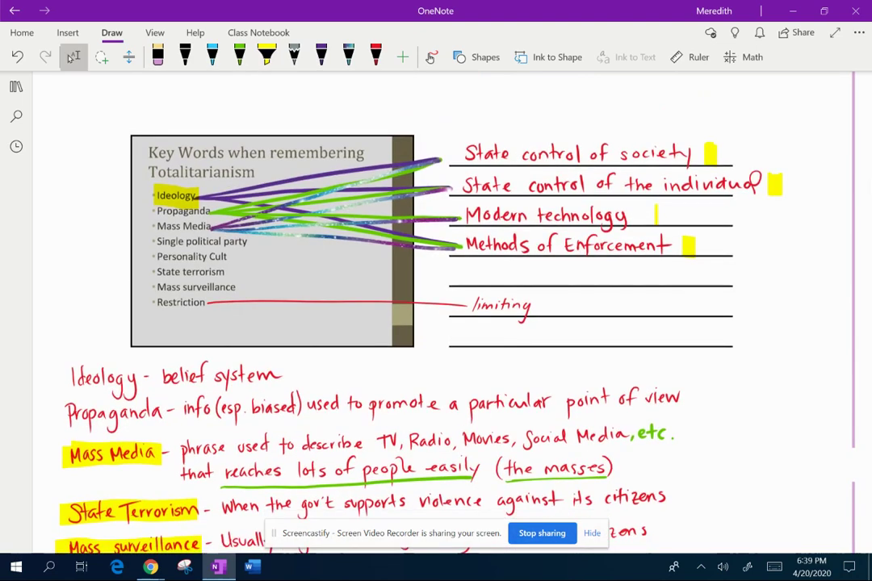
left_click(267, 55)
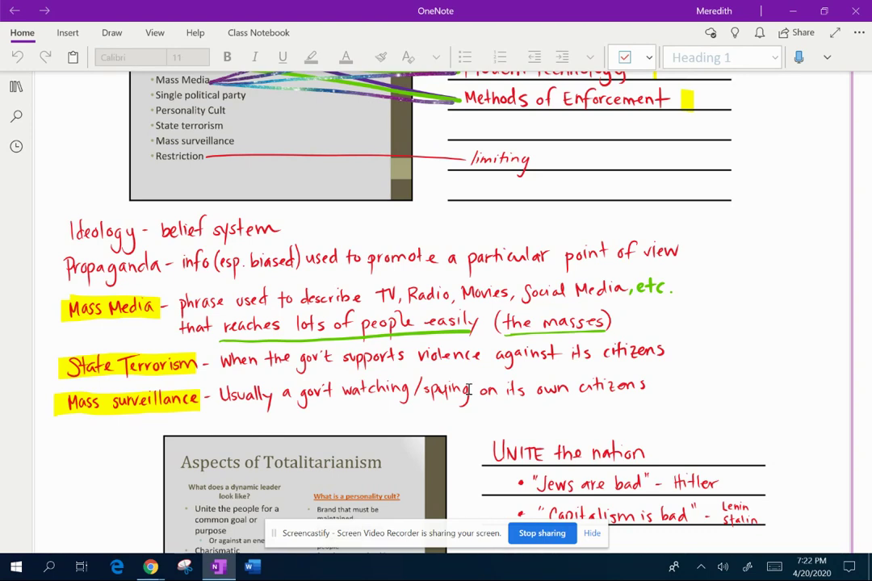
scroll(467, 390, "up", 3)
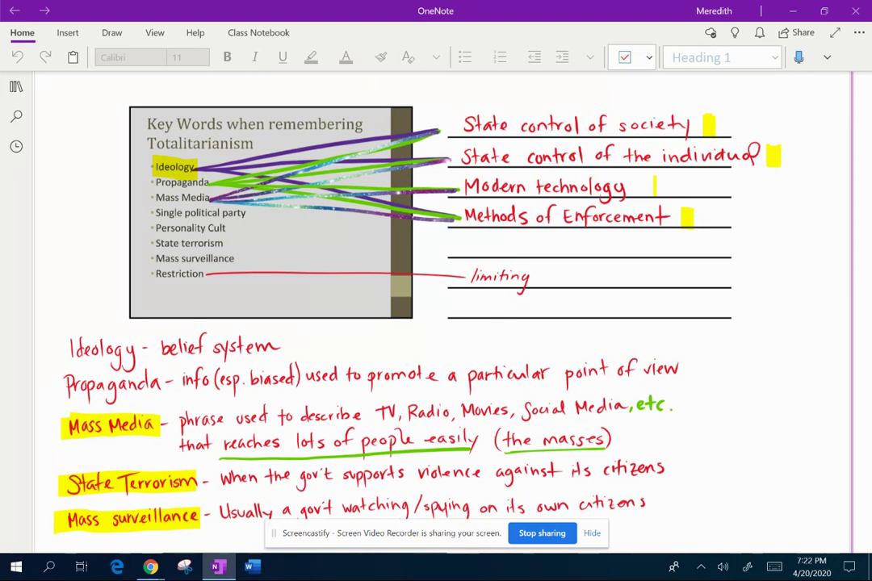
key("alt+d")
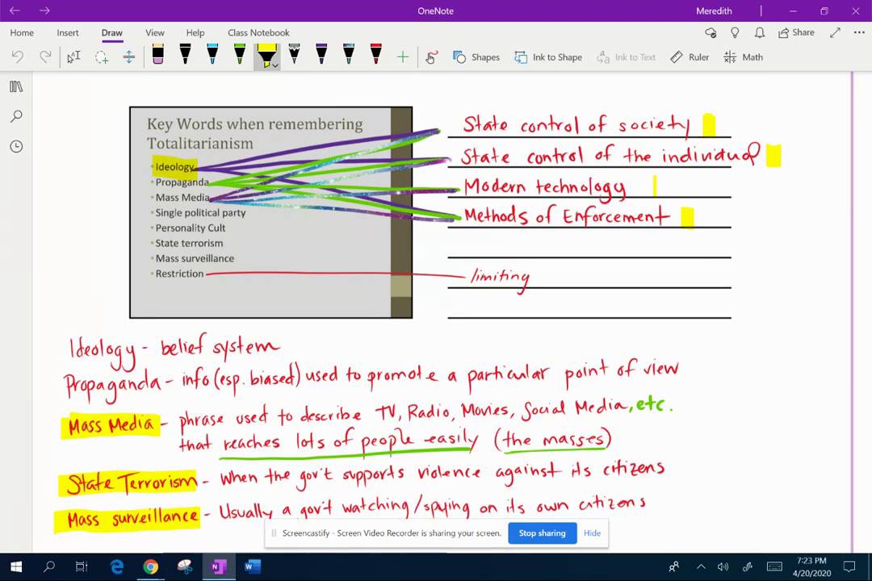
Step: Circle "What does a dynamic leader look like?" in red on the first Aspects of Totalitarianism slide and handwrite "#2" above its title
scroll(436, 307, "down", 8)
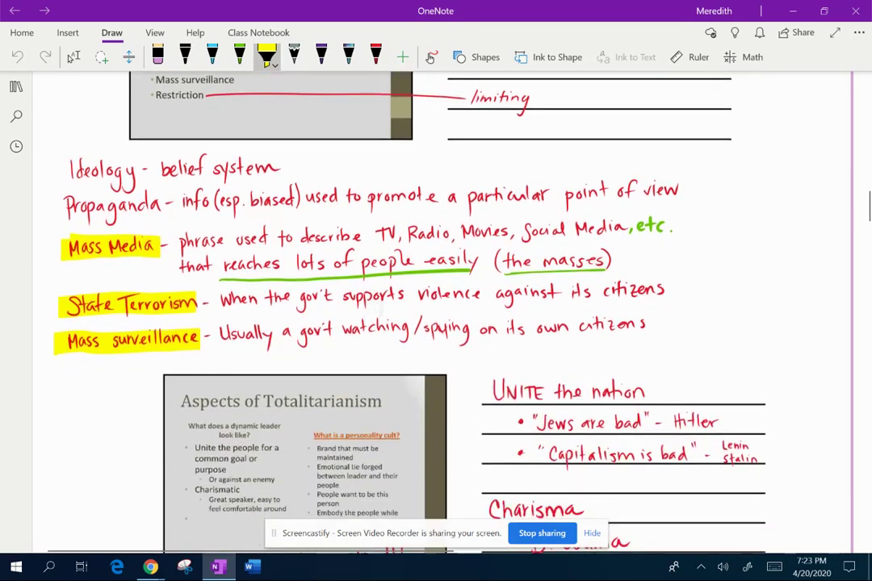
scroll(436, 307, "down", 2)
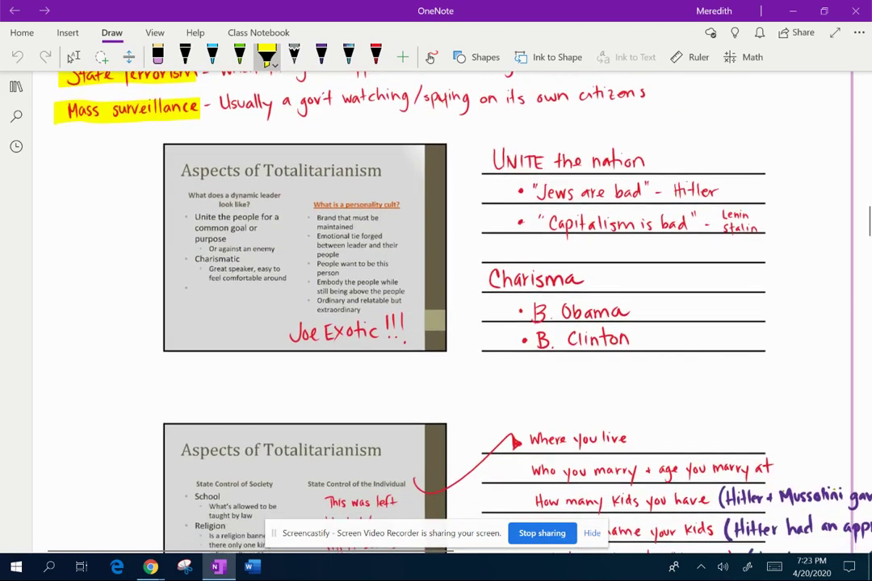
left_click(73, 56)
scroll(466, 242, "up", 3)
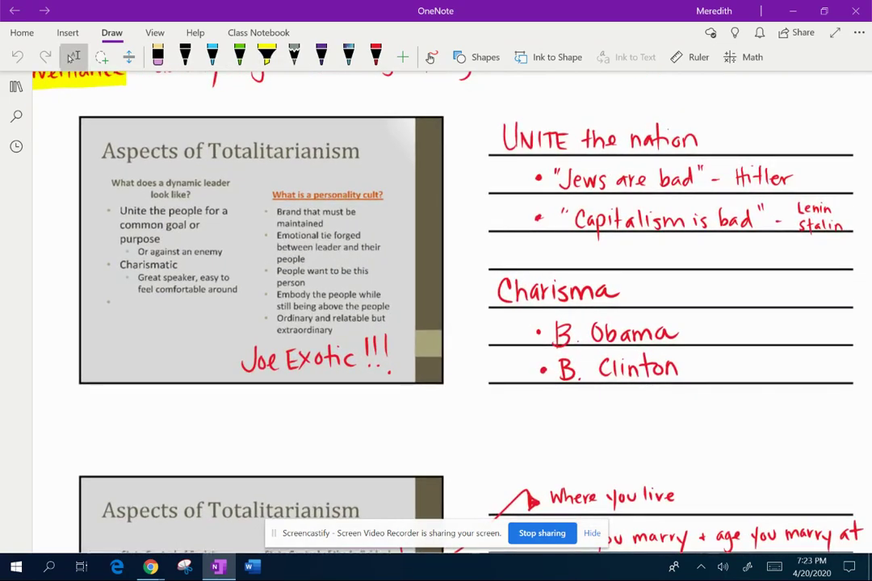
scroll(436, 306, "right", 1)
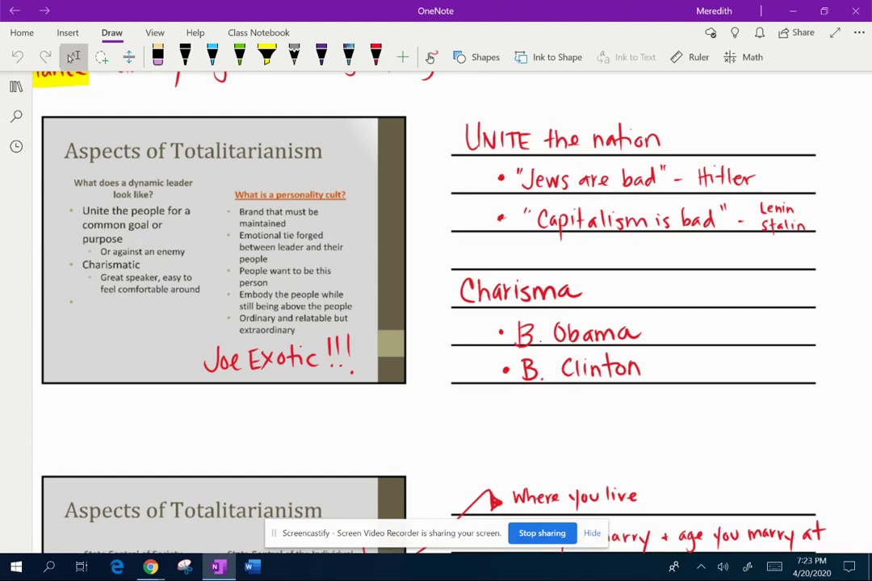
left_click(376, 57)
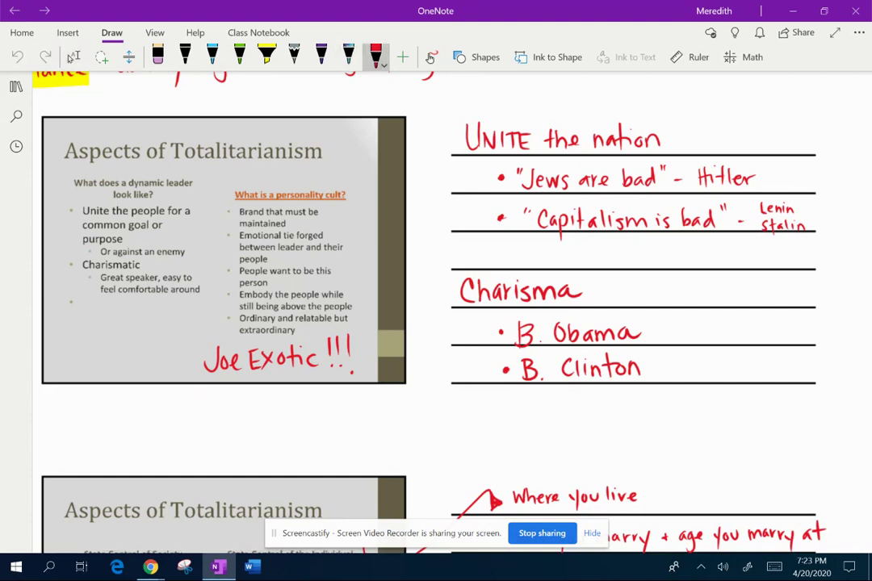
left_click_drag(121, 165, 198, 179)
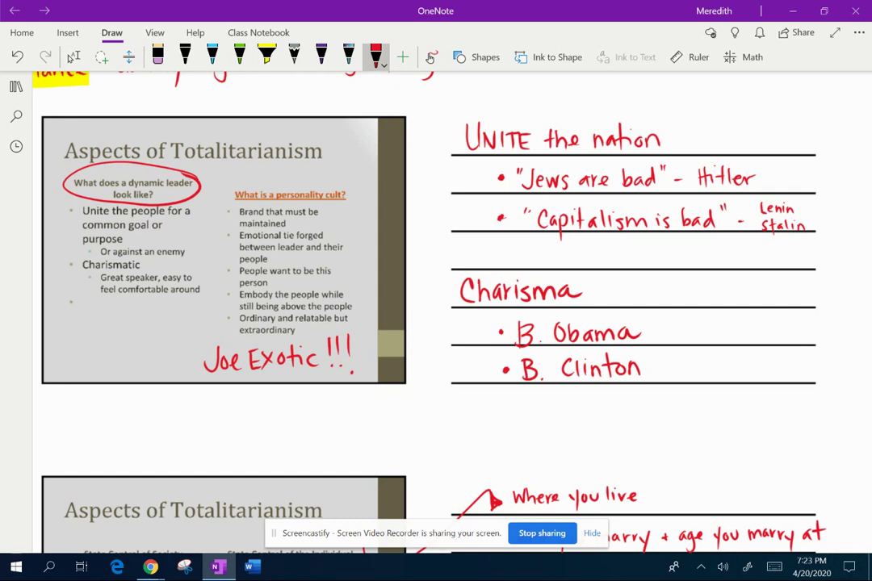
left_click_drag(172, 121, 169, 134)
mouse_move(178, 122)
left_mouse_down()
mouse_move(176, 134)
mouse_move(184, 125)
left_mouse_up()
left_click_drag(166, 130, 206, 131)
Step: Highlight in yellow the two handwritten examples under "UNITE the nation" and the slide's phrases "common goal" and "against an enemy"
left_click(266, 57)
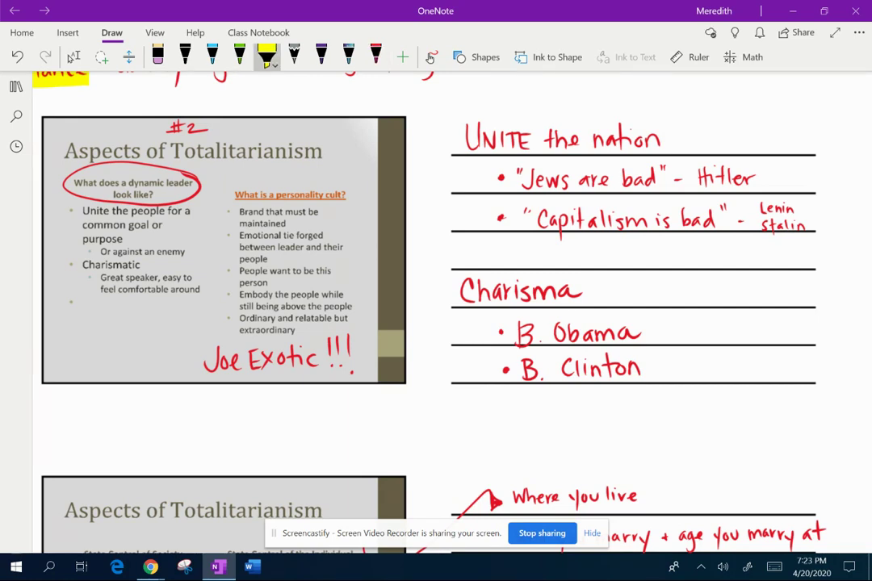
left_click_drag(487, 178, 765, 177)
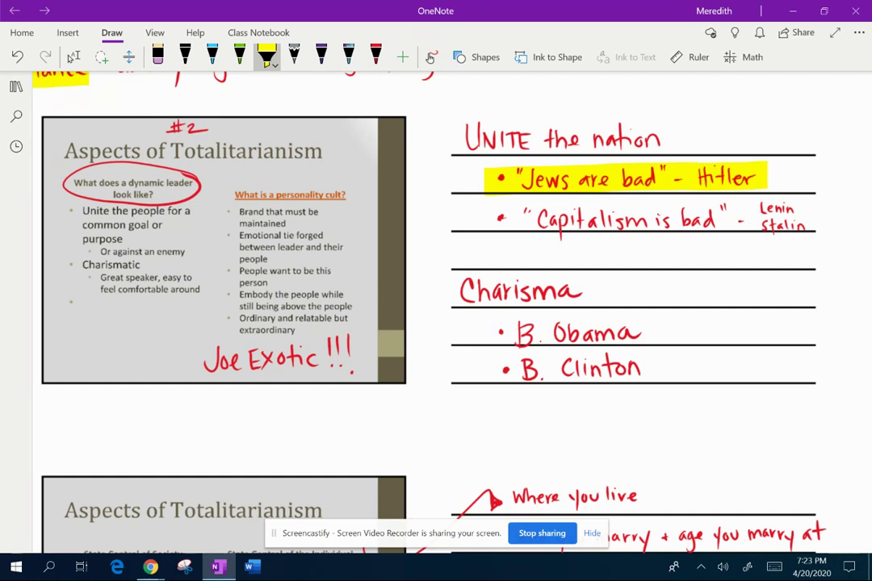
left_click_drag(490, 219, 811, 219)
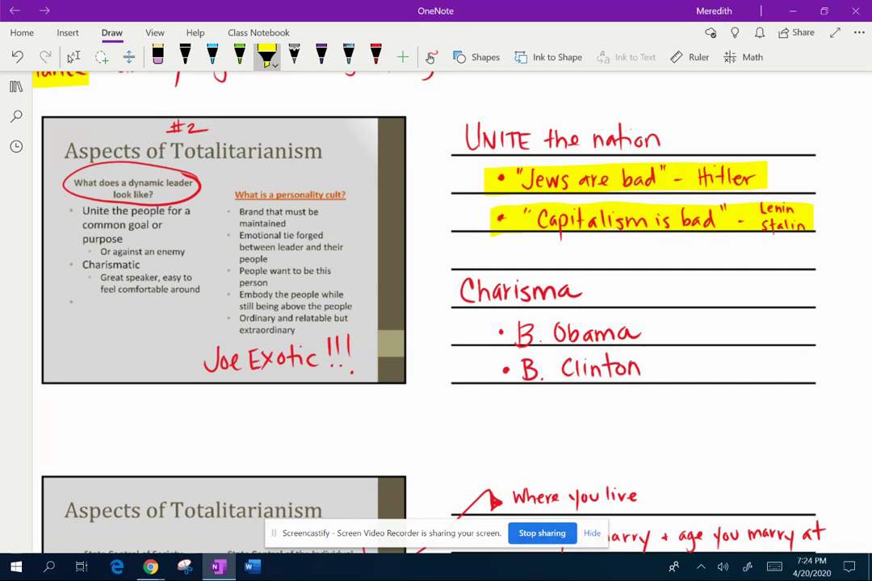
mouse_move(83, 212)
left_mouse_down()
mouse_move(84, 230)
mouse_move(151, 226)
left_mouse_up()
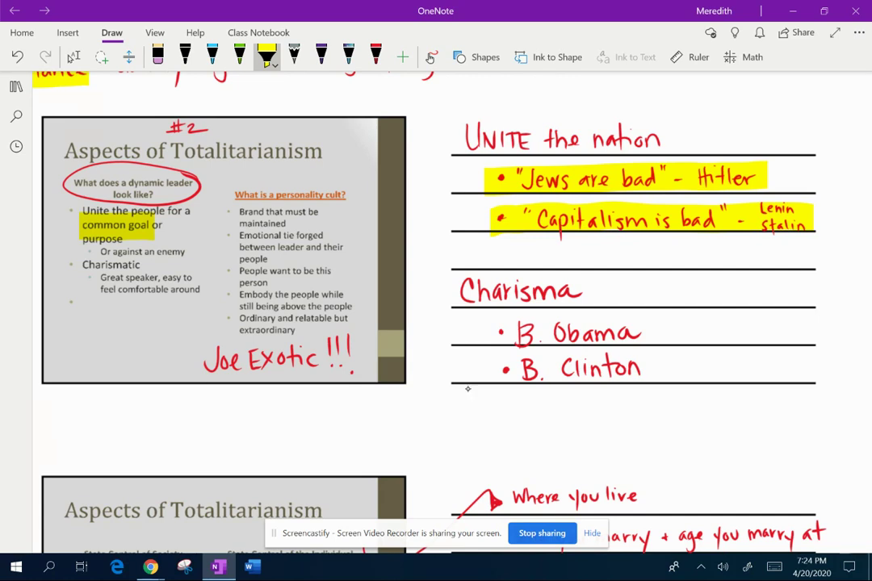
mouse_move(153, 239)
left_mouse_down()
mouse_move(114, 253)
mouse_move(185, 252)
left_mouse_up()
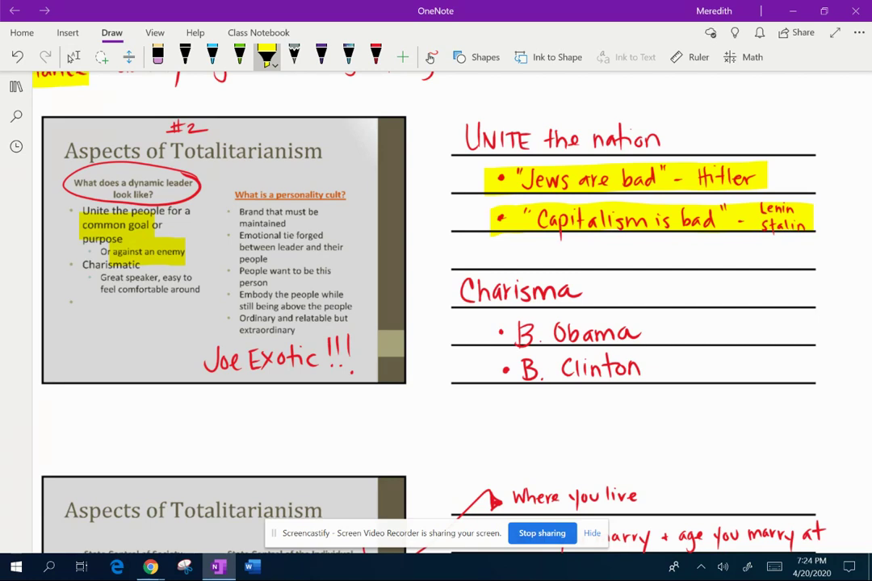
Step: Highlight "Charismatic" on the slide and the handwritten Obama and Clinton examples under "Charisma" in yellow
left_click_drag(75, 266, 141, 266)
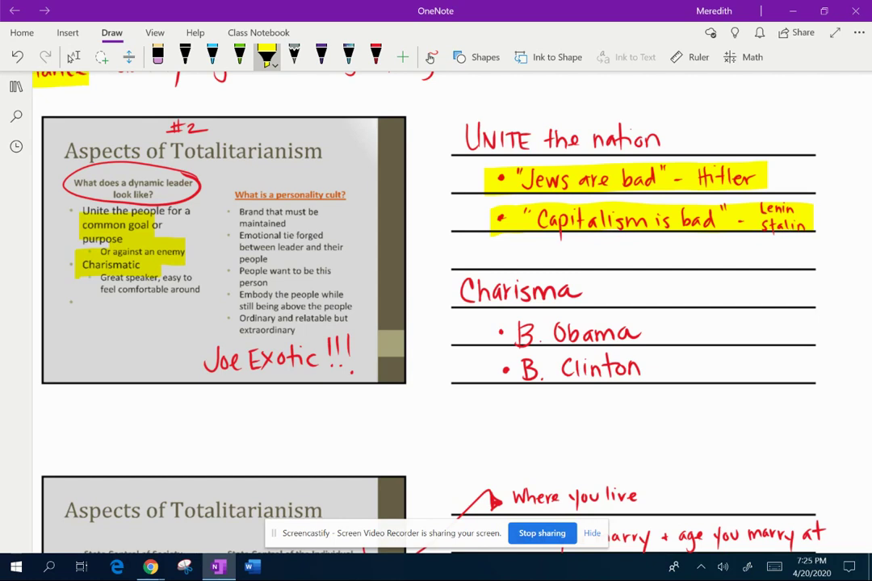
left_click_drag(487, 333, 640, 333)
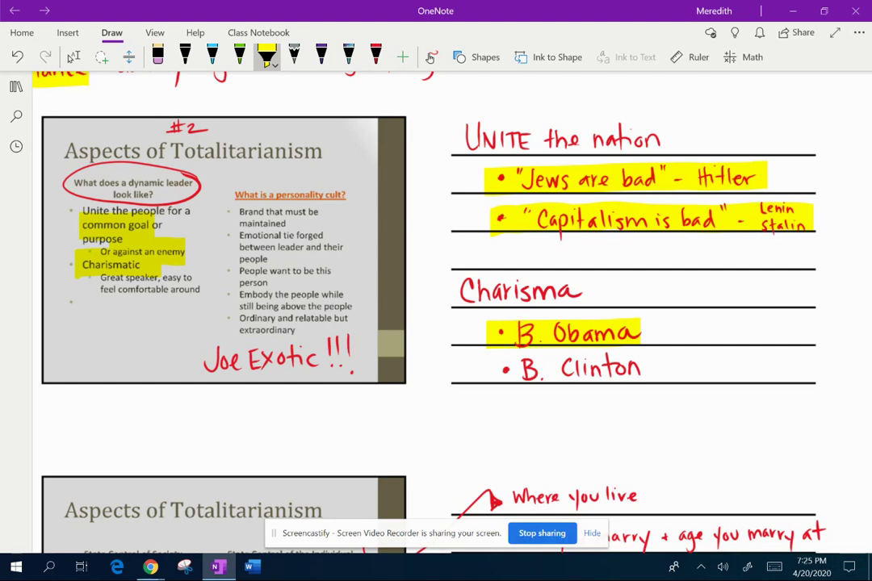
left_click_drag(491, 369, 646, 369)
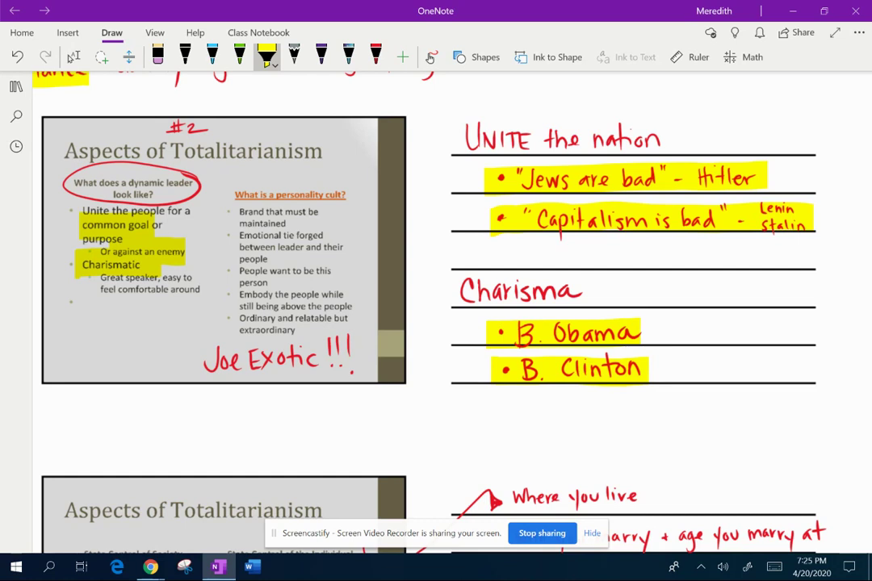
Step: Highlight in yellow the heading "What is a personality cult?" and its points "Emotional tie", "People want to be this person" and "Ordinary"/"extraordinary"
left_click_drag(227, 194, 354, 195)
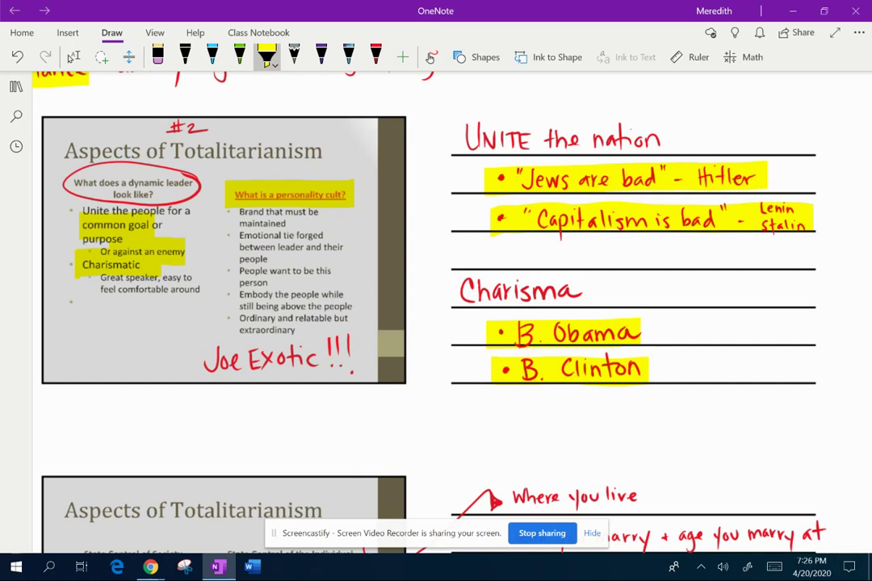
left_click_drag(239, 223, 285, 223)
left_click_drag(239, 235, 301, 235)
left_click_drag(239, 246, 303, 246)
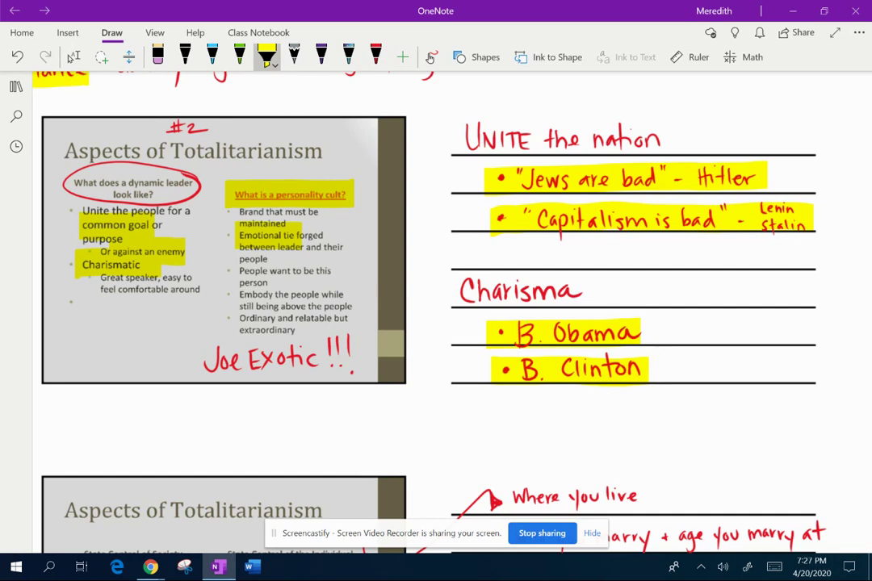
mouse_move(241, 272)
left_mouse_down()
mouse_move(330, 273)
mouse_move(240, 283)
left_mouse_up()
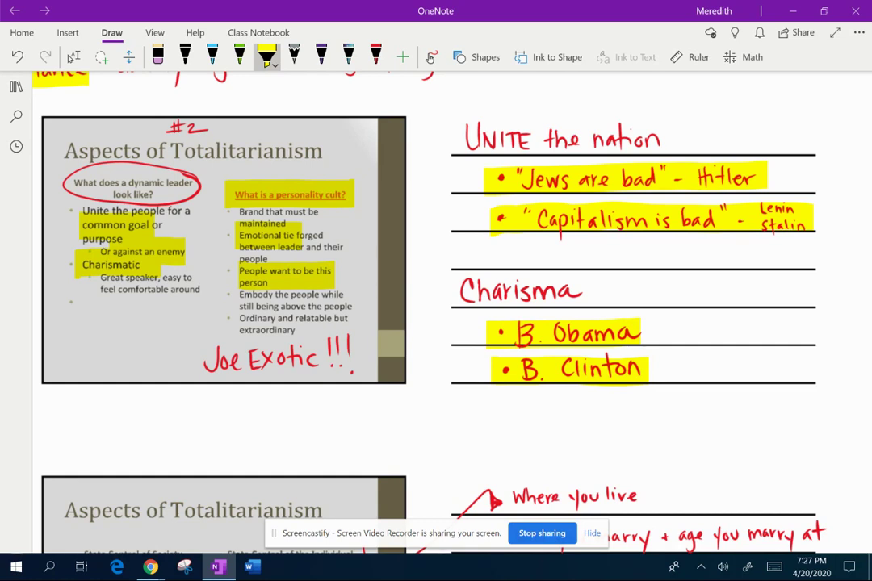
left_click_drag(240, 323, 306, 325)
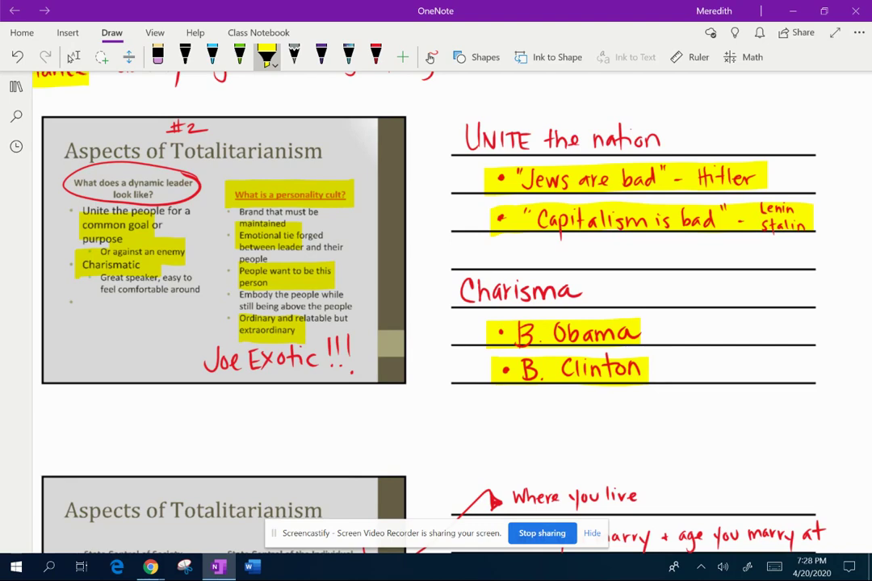
Step: Handwrite "State Fairs!" in light blue below the dynamic leader points on the first Aspects of Totalitarianism slide
scroll(436, 307, "down", 3)
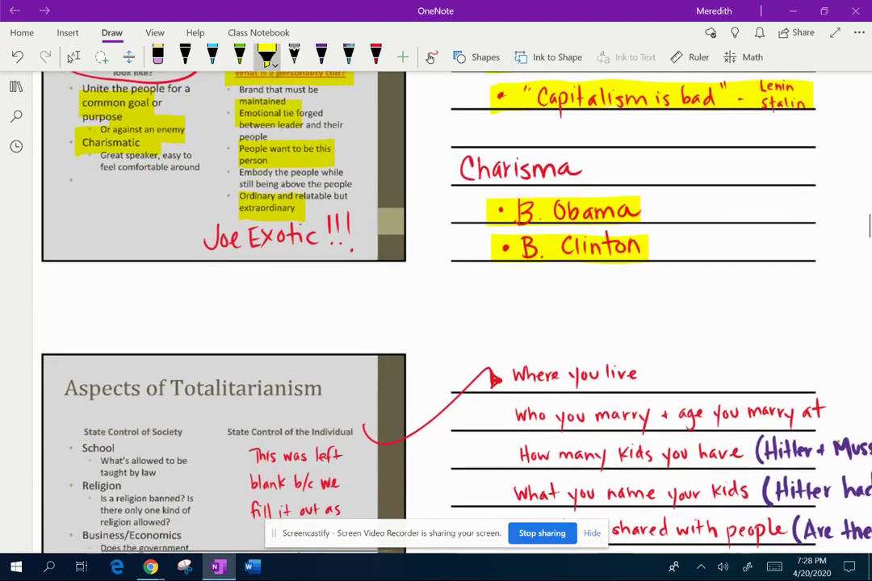
scroll(436, 307, "up", 1)
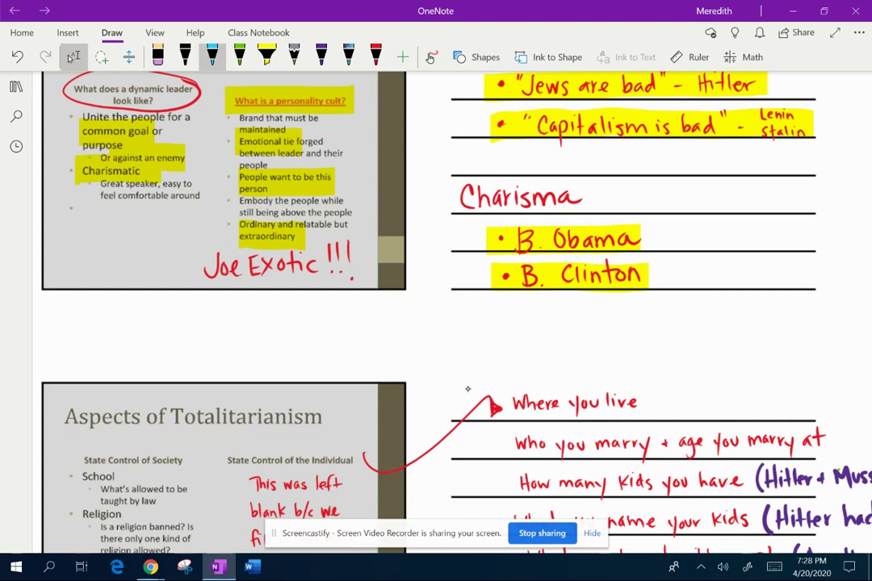
left_click(212, 55)
mouse_move(69, 245)
left_mouse_down()
mouse_move(57, 261)
mouse_move(71, 263)
left_mouse_up()
left_click_drag(65, 250, 95, 259)
mouse_move(89, 243)
left_mouse_down()
mouse_move(114, 241)
mouse_move(89, 289)
mouse_move(100, 260)
left_mouse_up()
left_click_drag(86, 276, 113, 279)
mouse_move(117, 277)
left_mouse_down()
mouse_move(123, 267)
mouse_move(128, 273)
left_mouse_up()
left_click_drag(143, 233, 138, 247)
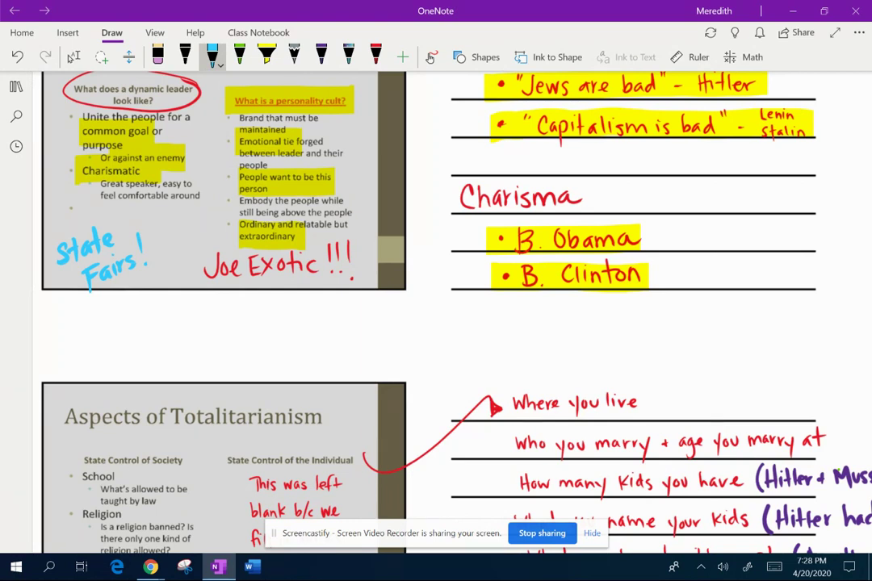
Step: Highlight in yellow the heading "State Control of Society" and the bullet "Religion" on the second Aspects of Totalitarianism slide
scroll(436, 307, "up", 1)
scroll(436, 307, "down", 1)
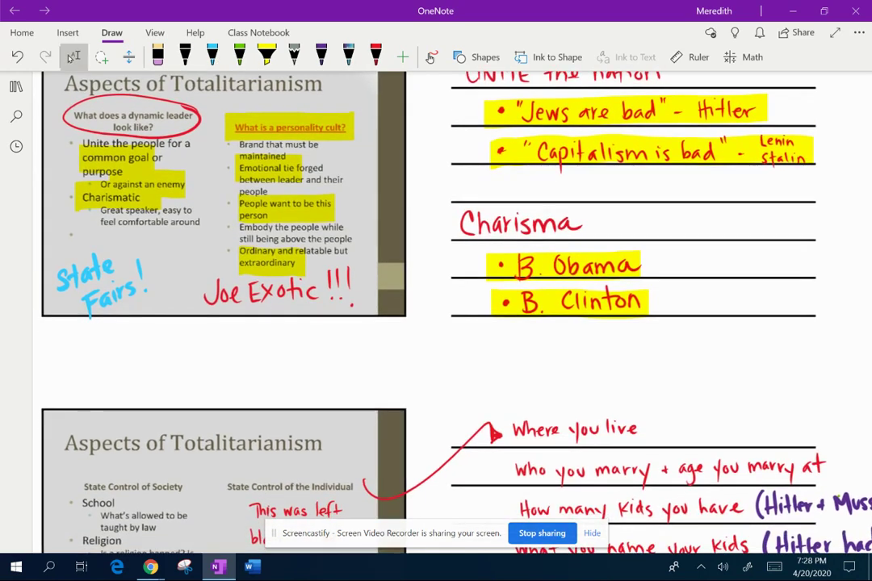
scroll(436, 307, "down", 5)
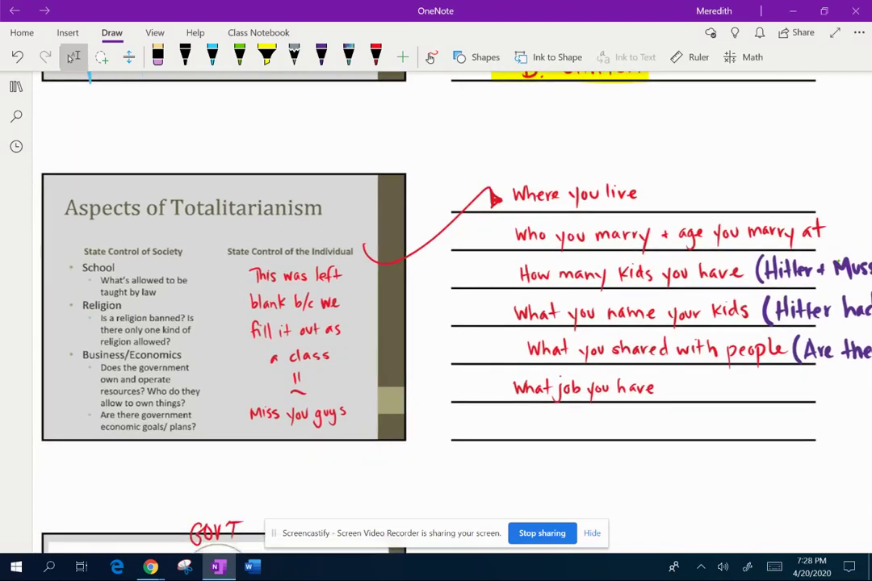
scroll(436, 306, "down", 2)
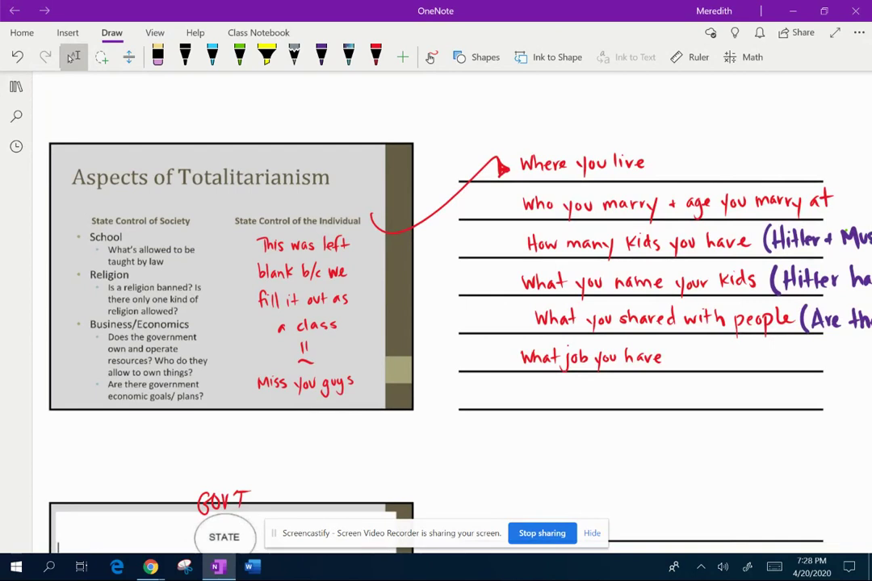
left_click(266, 55)
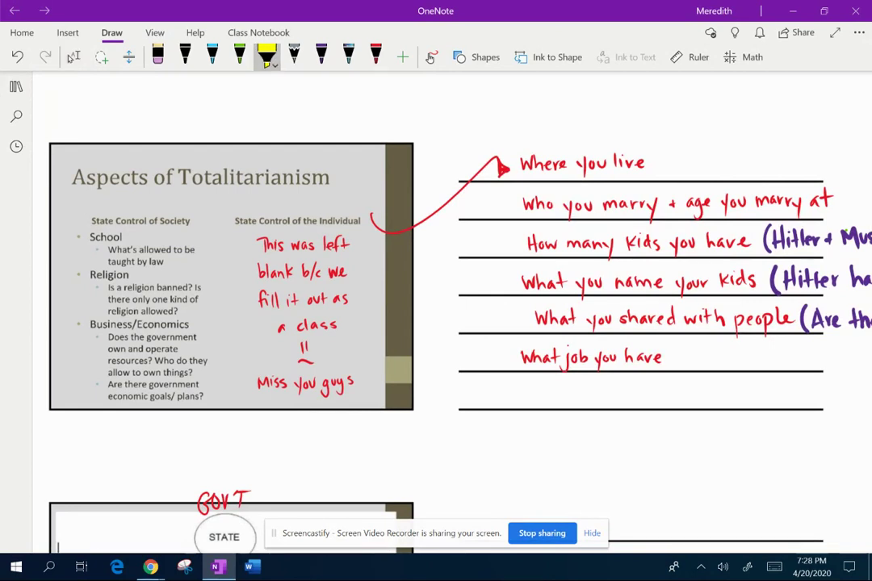
mouse_move(82, 209)
left_mouse_down()
mouse_move(82, 228)
mouse_move(199, 221)
left_mouse_up()
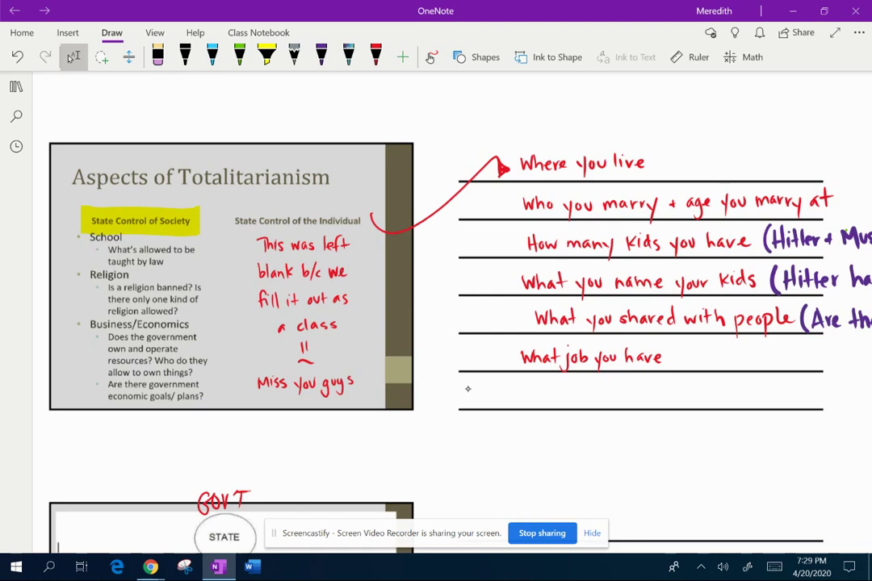
left_click(266, 56)
left_click_drag(88, 275, 128, 275)
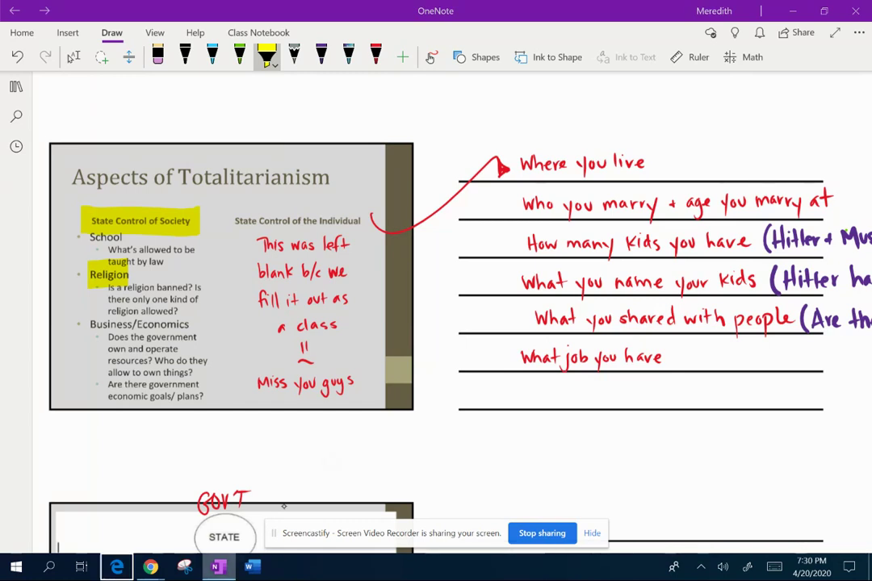
Step: Highlight in yellow "Business/Economics", "government economic goals/ plans?" and the heading "State Control of the Individual"
left_click_drag(83, 325, 188, 325)
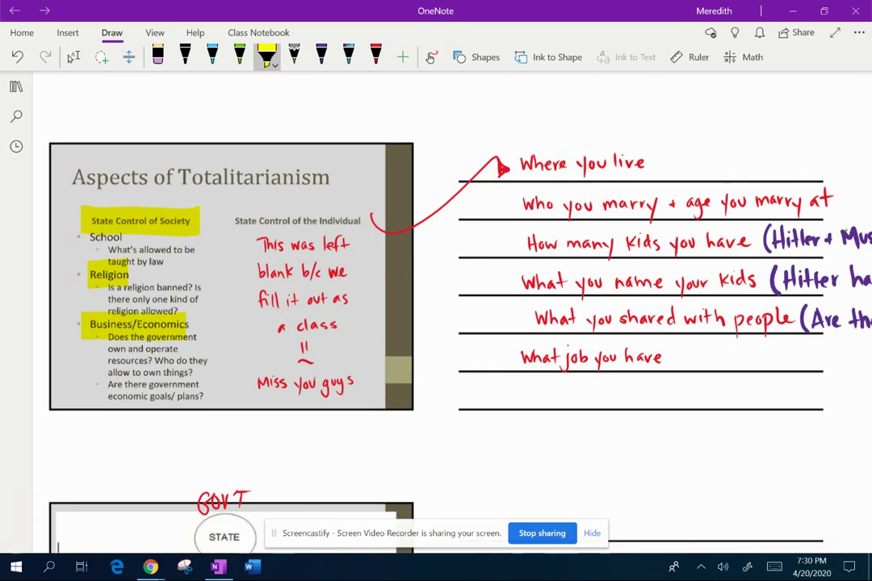
left_click_drag(149, 385, 195, 384)
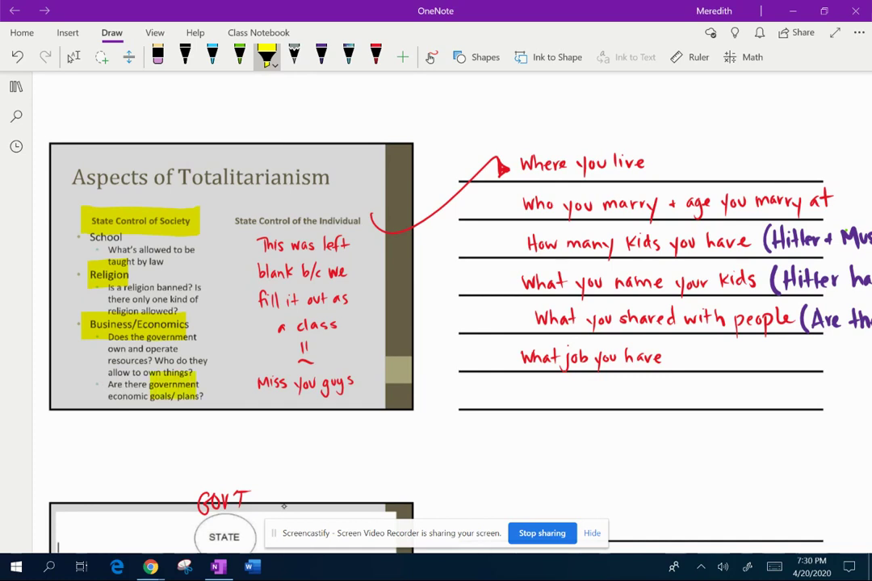
left_click_drag(108, 394, 206, 394)
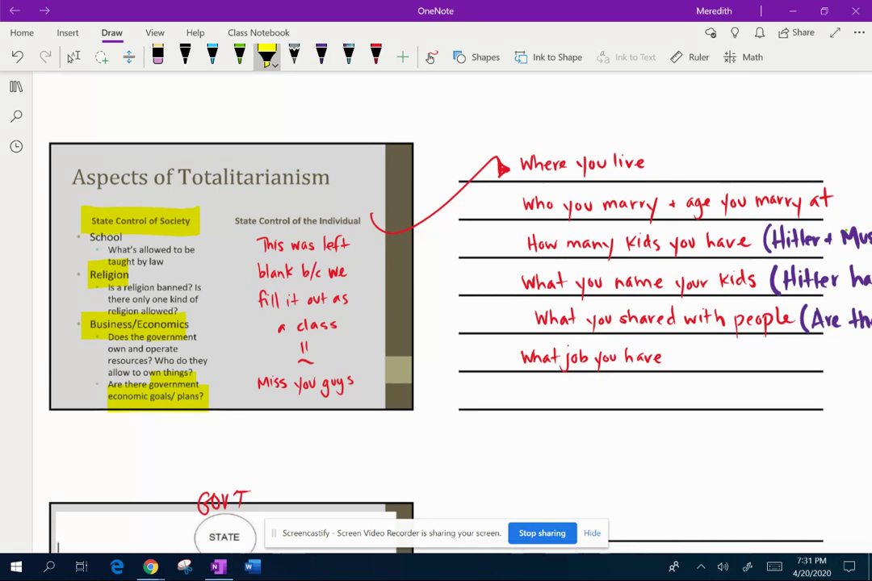
left_click_drag(233, 221, 364, 220)
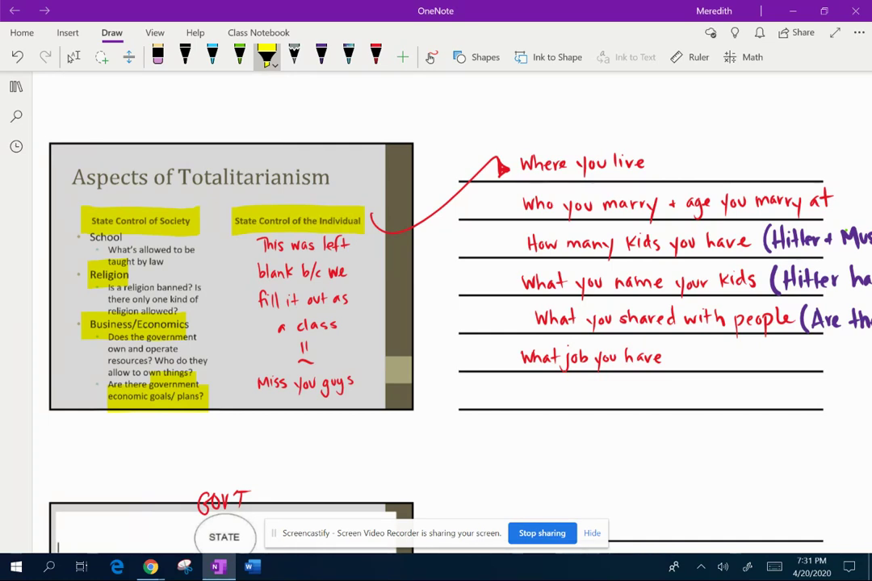
Step: Review the full handwritten notes on state control of the individual, including the purple remarks beside them
left_click(74, 57)
scroll(311, 332, "down", 2)
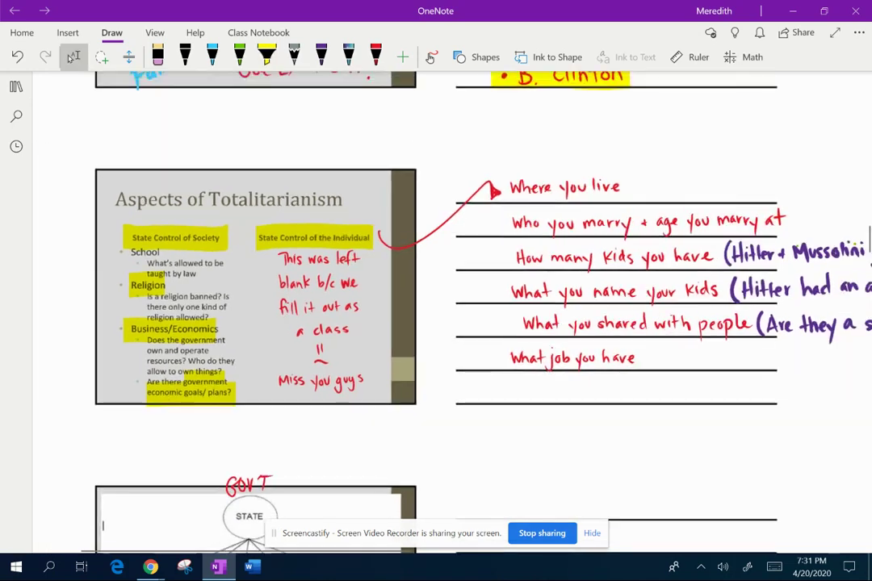
scroll(436, 307, "right", 3)
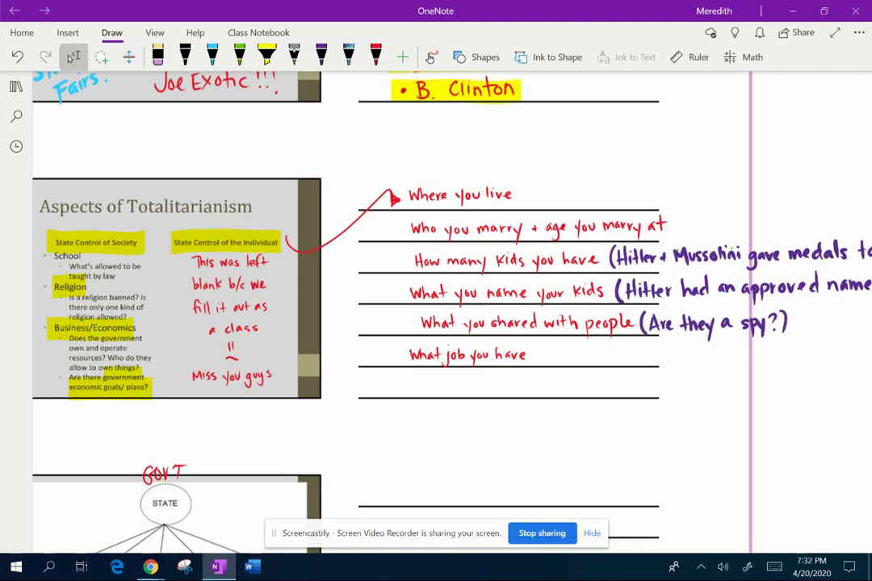
scroll(436, 306, "down", 3)
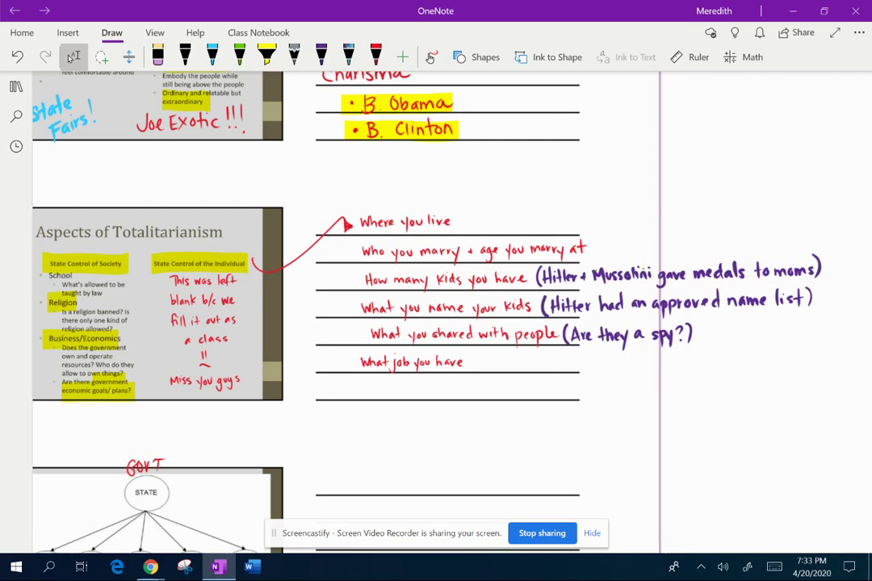
scroll(436, 307, "left", 2)
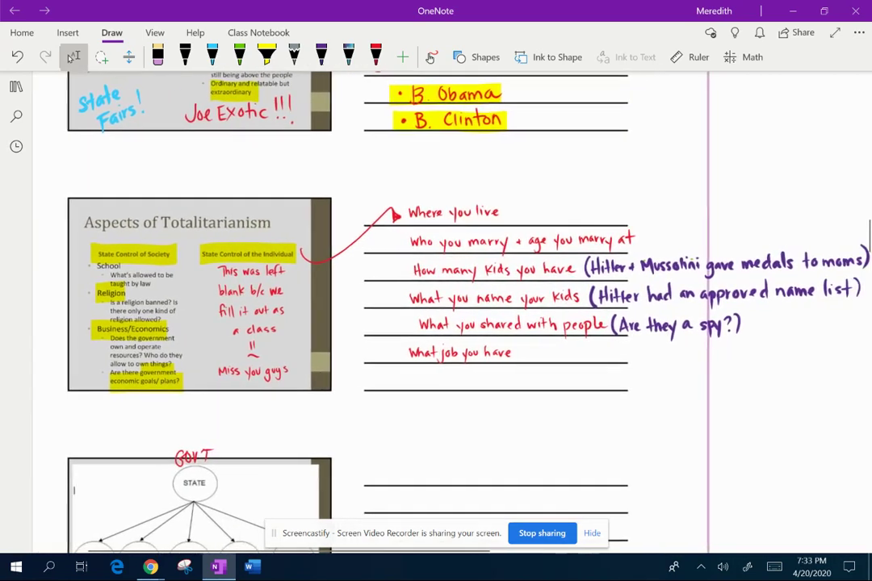
scroll(436, 306, "down", 1)
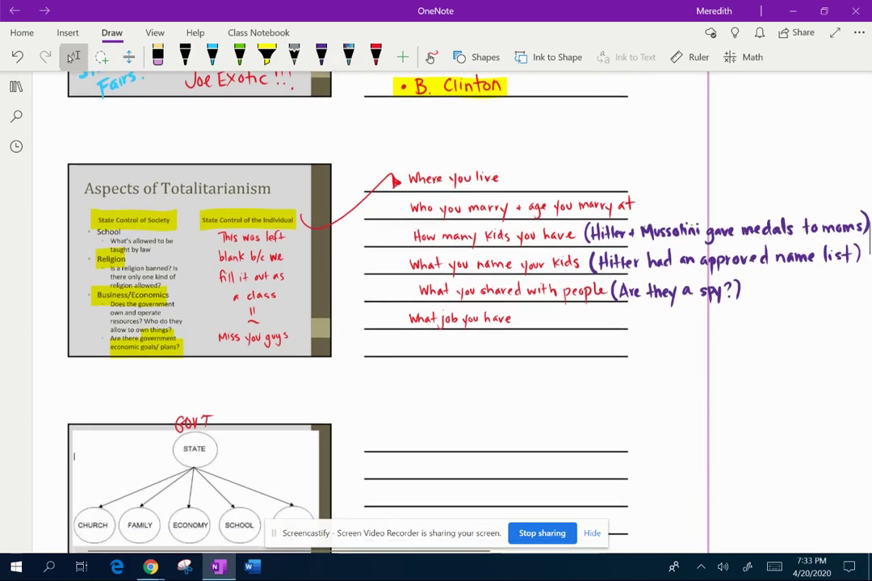
scroll(436, 307, "down", 1)
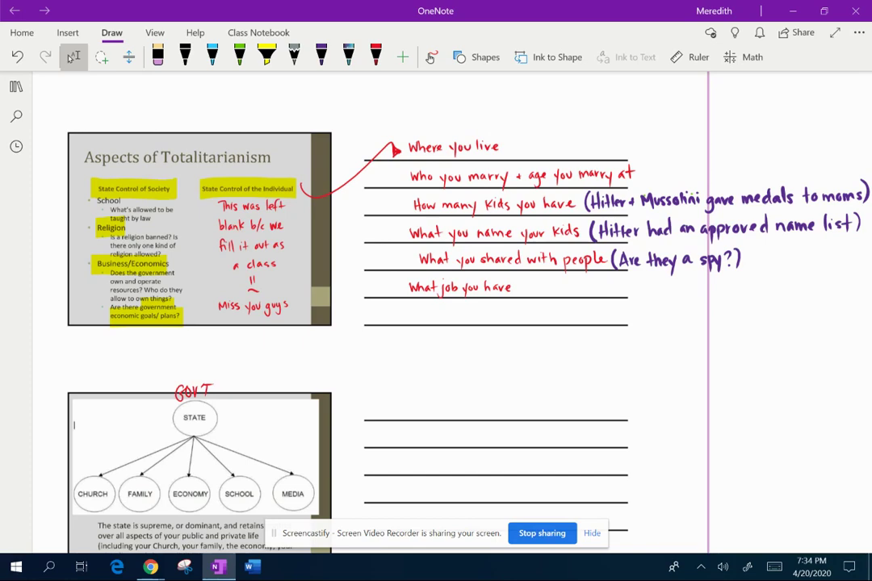
Step: Go through the State diagram, "Totalitarianism in your life" and "Totalitarians of Today" slides with their notes
scroll(387, 323, "down", 5)
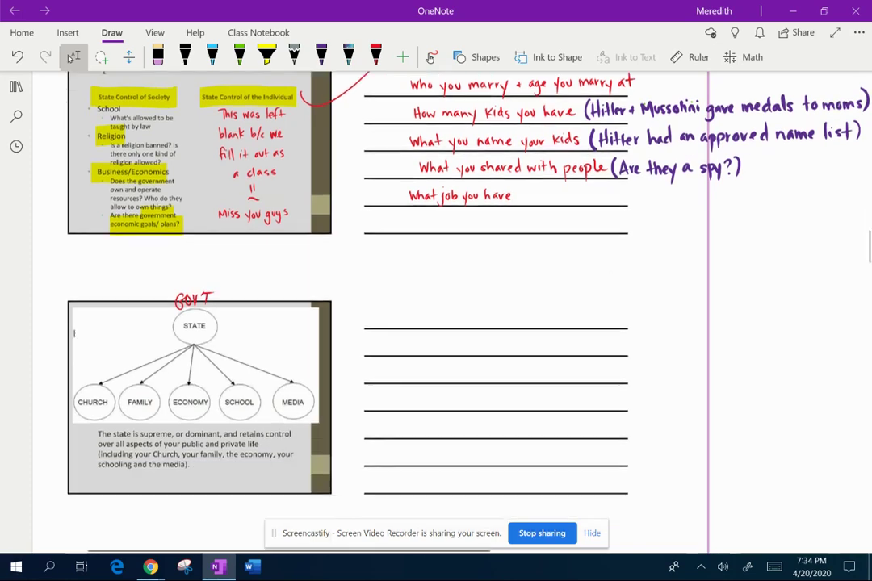
scroll(387, 323, "down", 2)
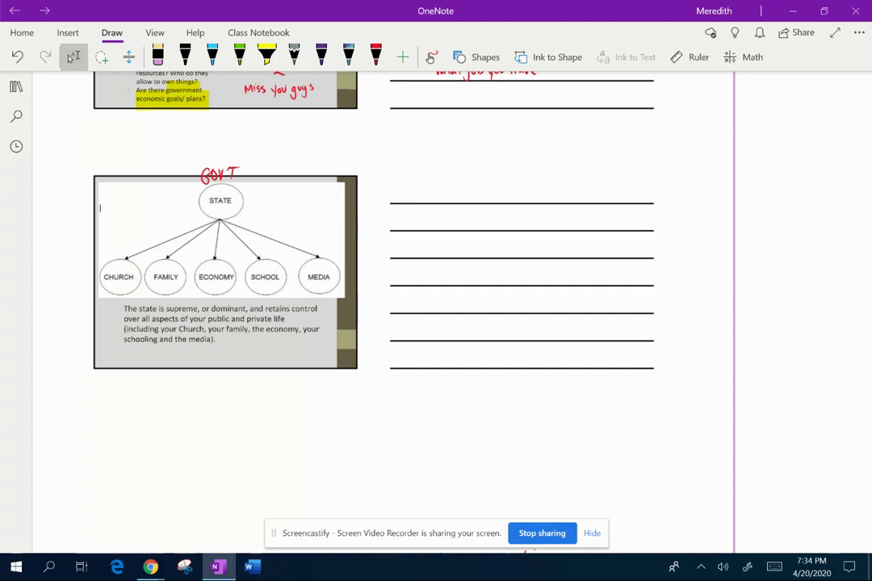
scroll(380, 306, "down", 3)
scroll(379, 307, "down", 6)
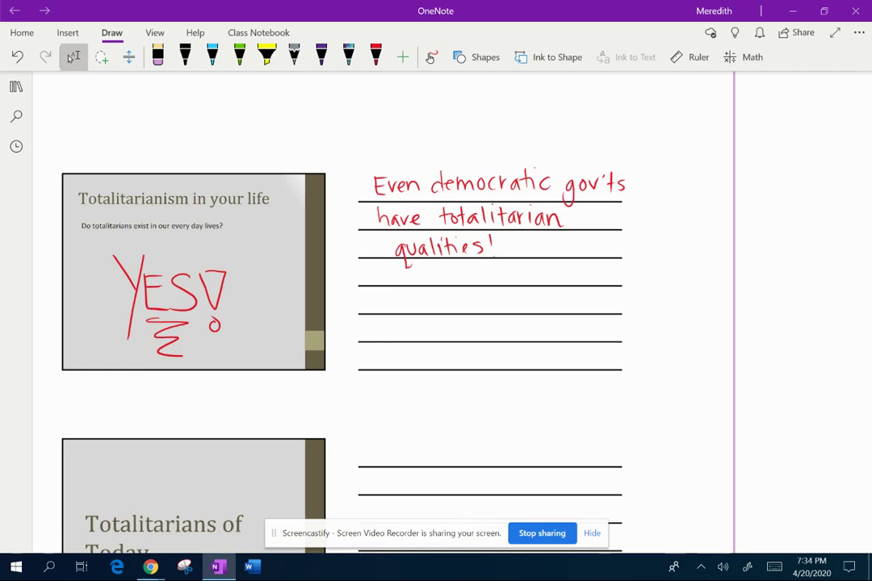
scroll(71, 58, "down", 1)
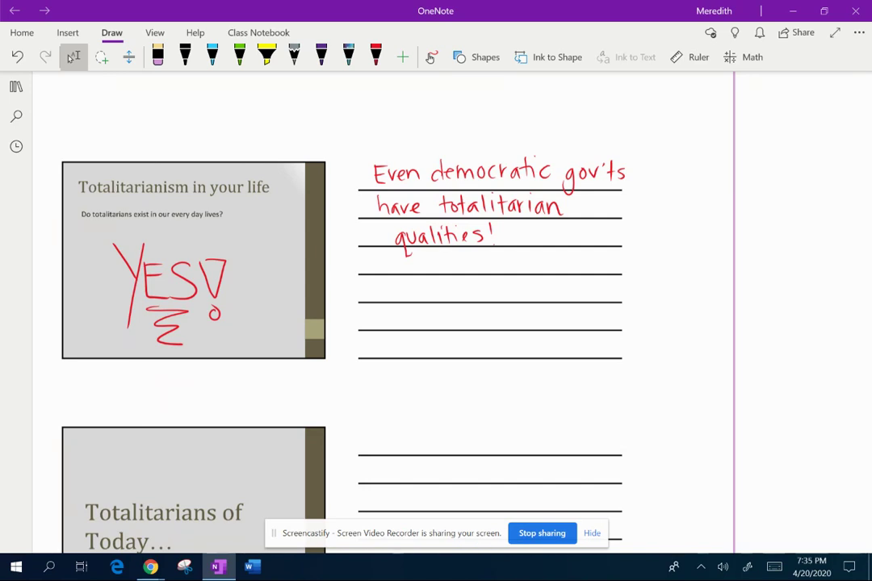
scroll(384, 311, "down", 2)
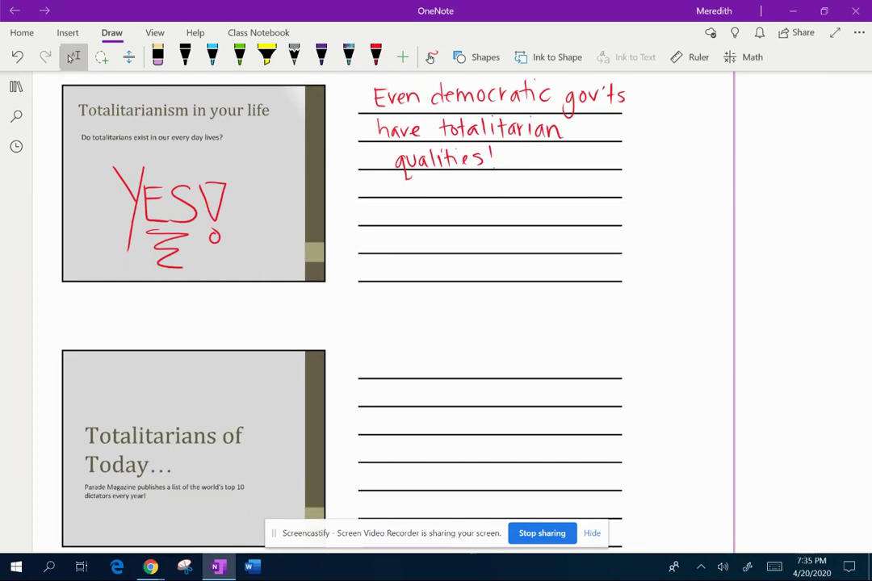
scroll(384, 310, "down", 3)
scroll(384, 311, "down", 1)
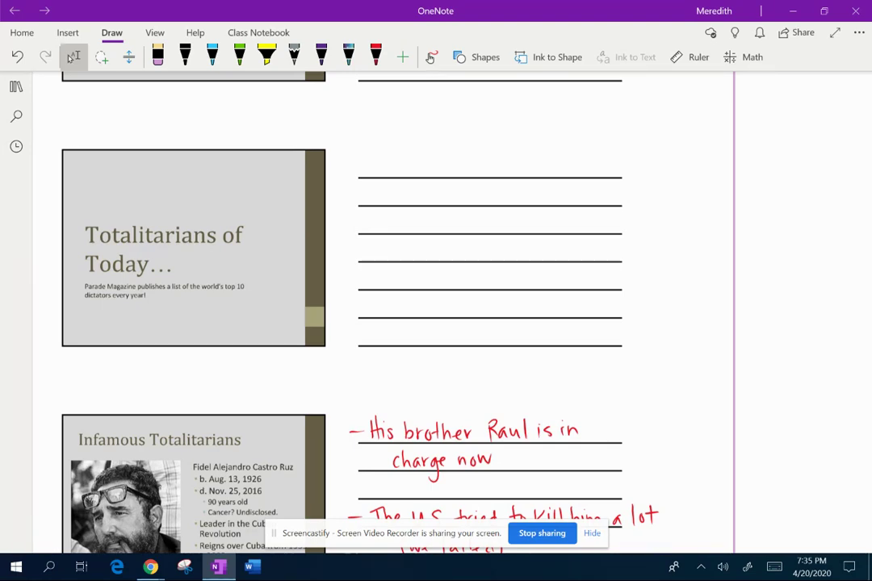
Step: Highlight the word "Infamous" in yellow in the title of the Fidel Castro slide
scroll(384, 311, "down", 3)
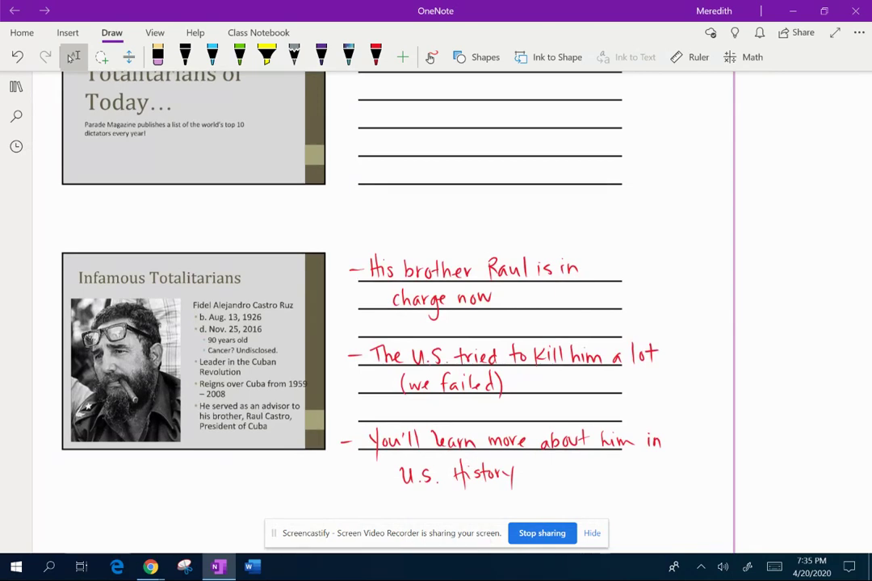
scroll(383, 311, "down", 1)
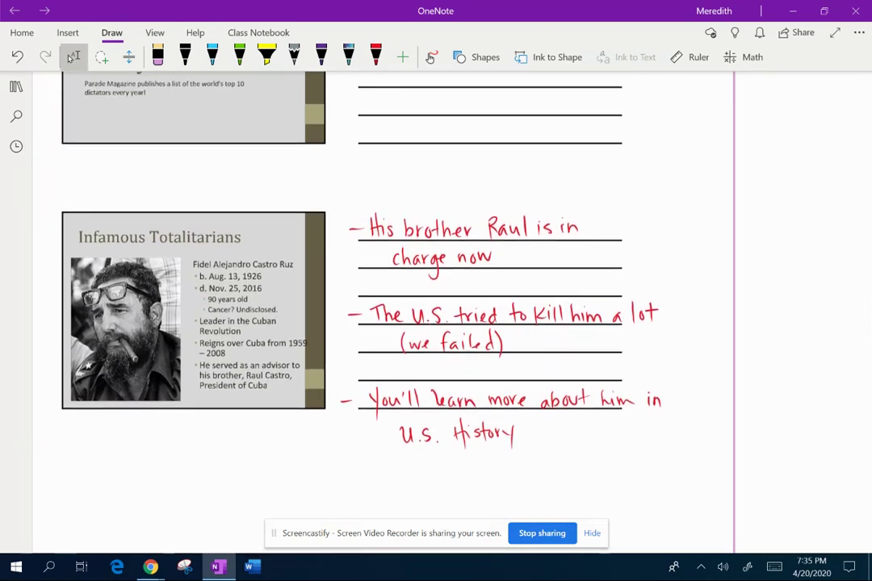
left_click(267, 56)
left_click_drag(72, 236, 145, 236)
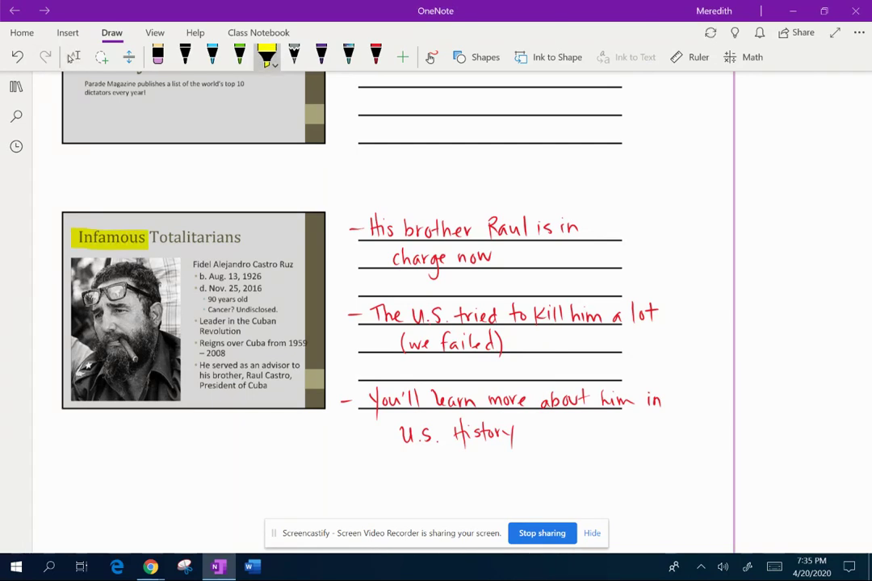
Step: Handwrite "famous for a bad reason" in red above the Fidel Castro slide
left_click(375, 57)
mouse_move(78, 194)
left_mouse_down()
mouse_move(86, 189)
mouse_move(75, 205)
left_mouse_up()
mouse_move(72, 195)
left_mouse_down()
mouse_move(124, 198)
mouse_move(145, 172)
mouse_move(135, 199)
left_mouse_up()
left_click_drag(133, 187, 144, 185)
left_click_drag(149, 182, 207, 178)
left_click_drag(213, 170, 217, 150)
left_click_drag(160, 193, 191, 196)
left_click_drag(200, 190, 218, 187)
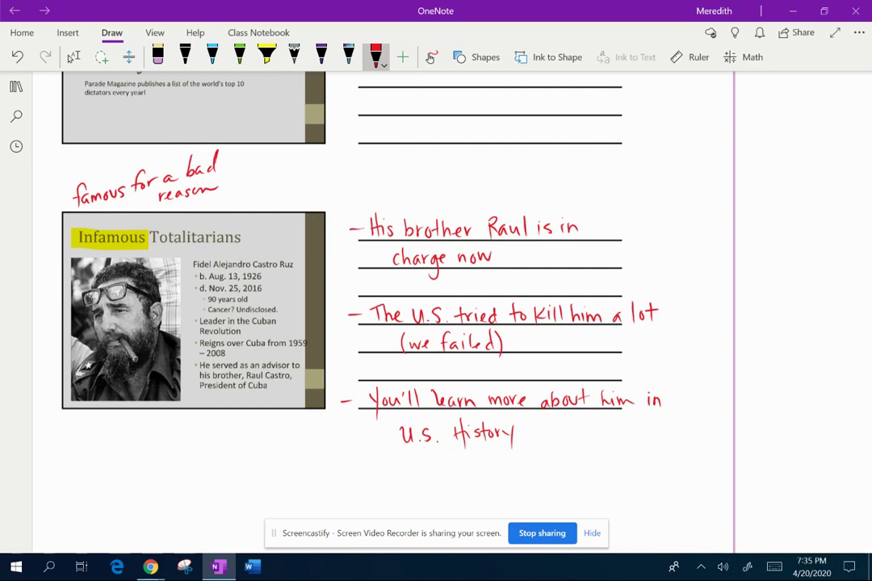
Step: Highlight in yellow "Fidel Alejandro Castro Ruz" and "2016" on the slide and the handwritten "U.S. History" beside it
left_click(266, 55)
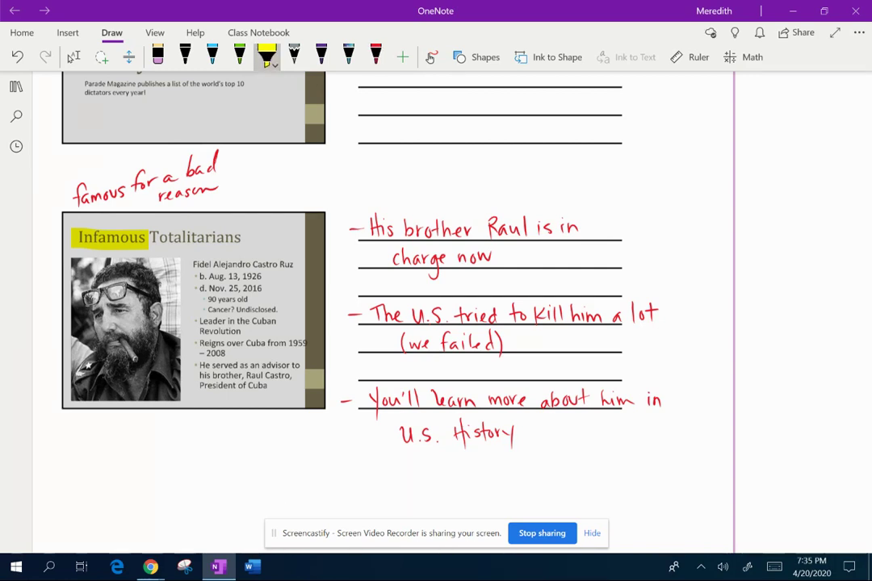
left_click_drag(192, 264, 293, 264)
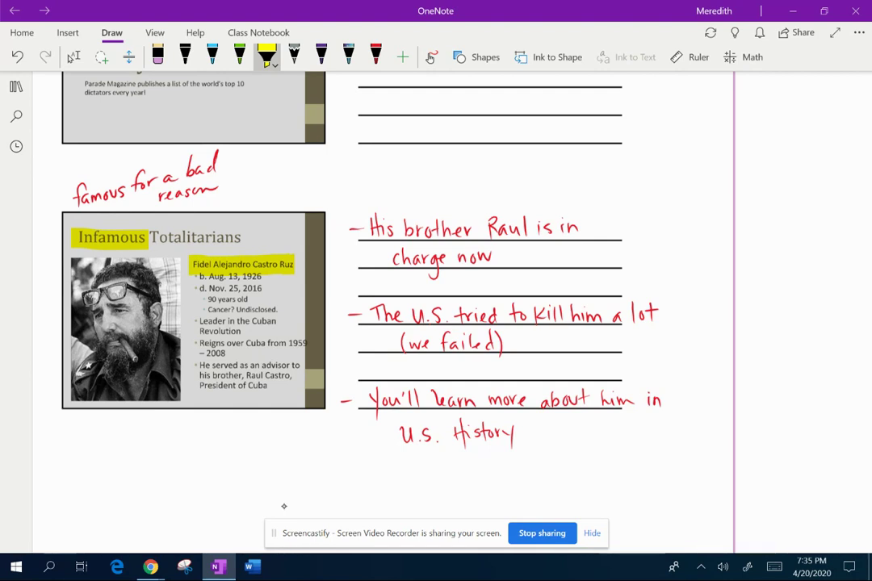
left_click_drag(242, 288, 271, 289)
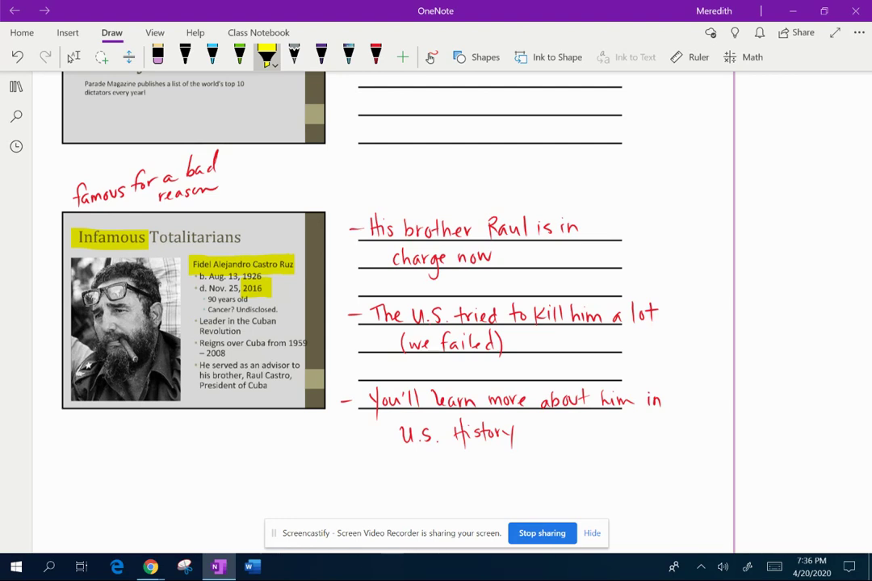
scroll(323, 267, "down", 2)
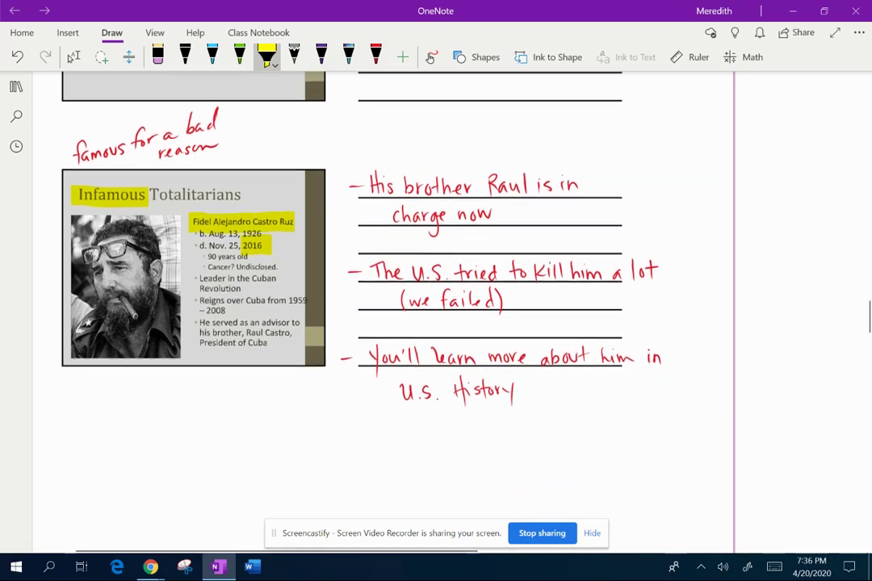
left_click(73, 56)
left_click(266, 55)
left_click_drag(385, 394, 521, 393)
Step: Highlight in yellow "Infamous", "Kim Jung Il", "2011" and "Kim Jung Un" on the North Korea slide and the handwritten "Rocket Man" note
scroll(387, 307, "down", 10)
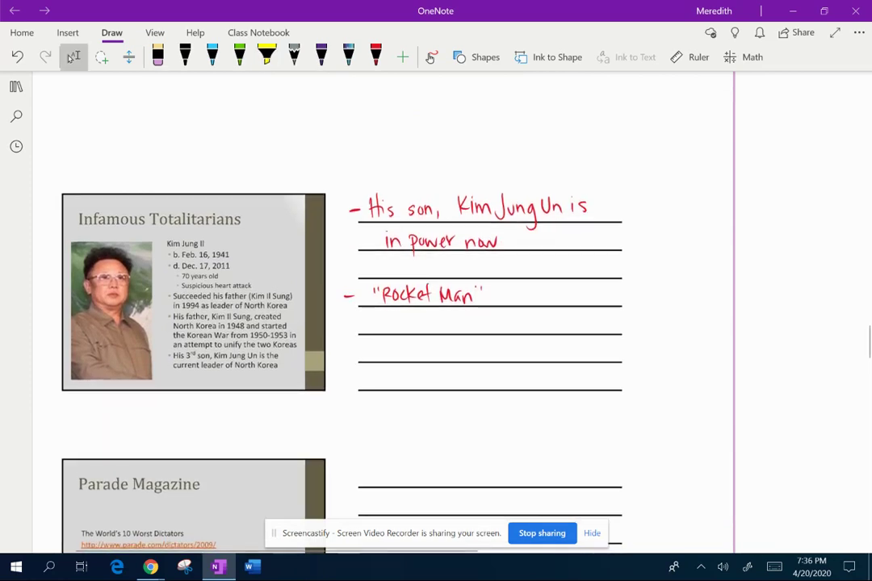
left_click_drag(75, 220, 149, 219)
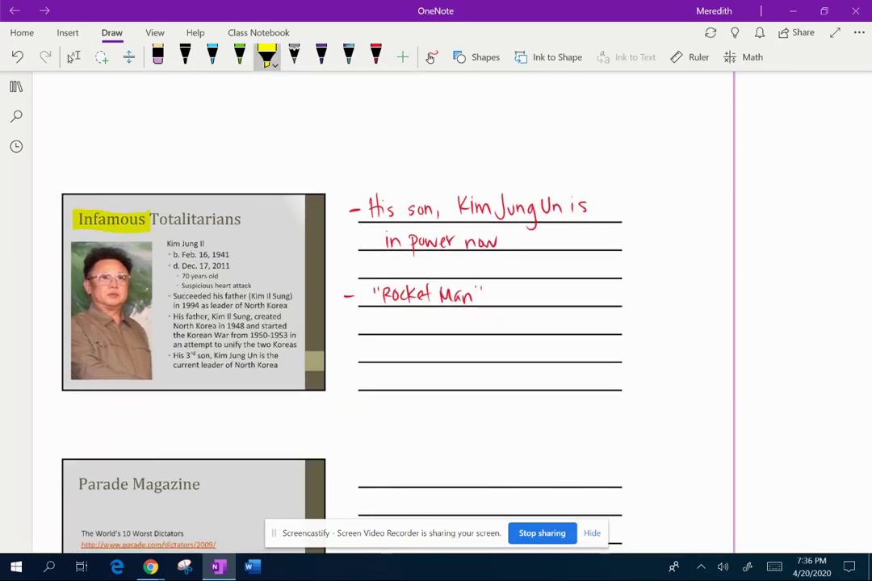
mouse_move(167, 243)
left_mouse_down()
mouse_move(210, 243)
mouse_move(229, 269)
left_mouse_up()
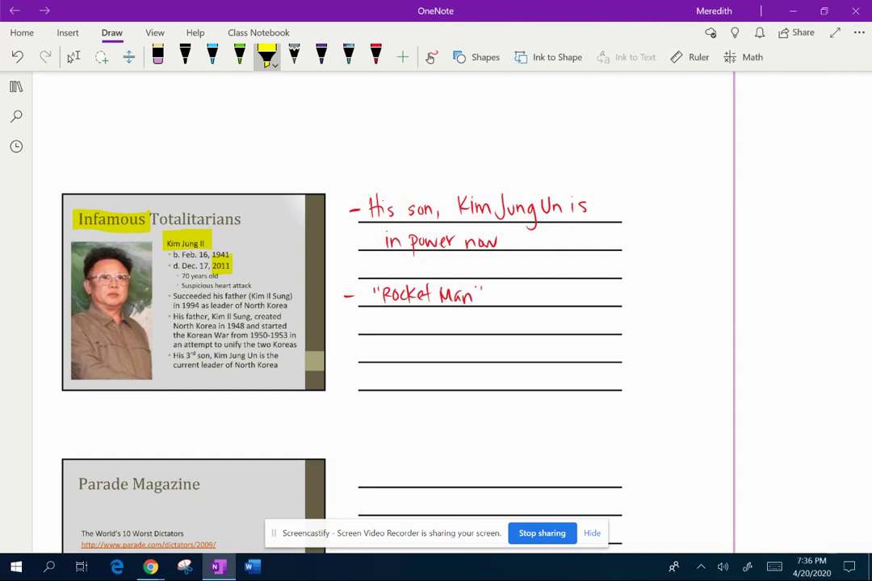
left_click_drag(214, 355, 259, 355)
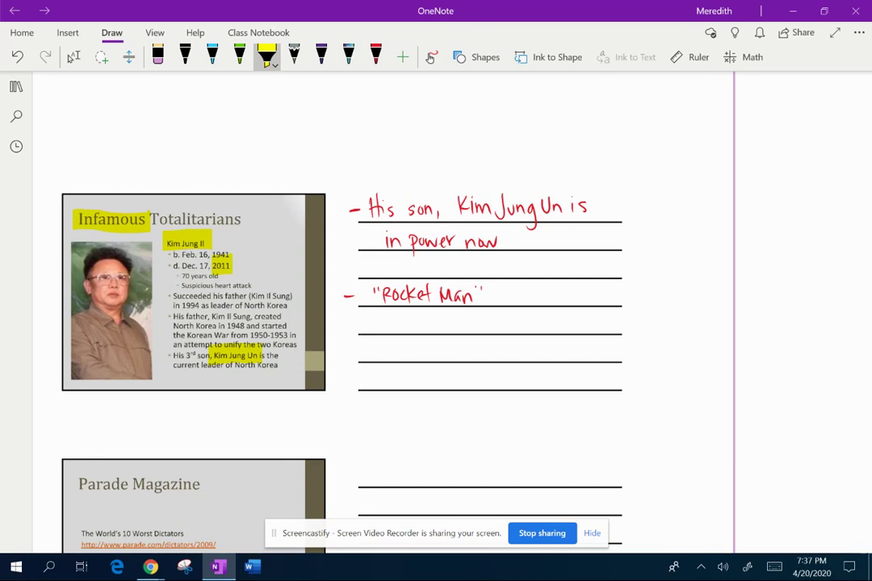
left_click_drag(368, 296, 484, 296)
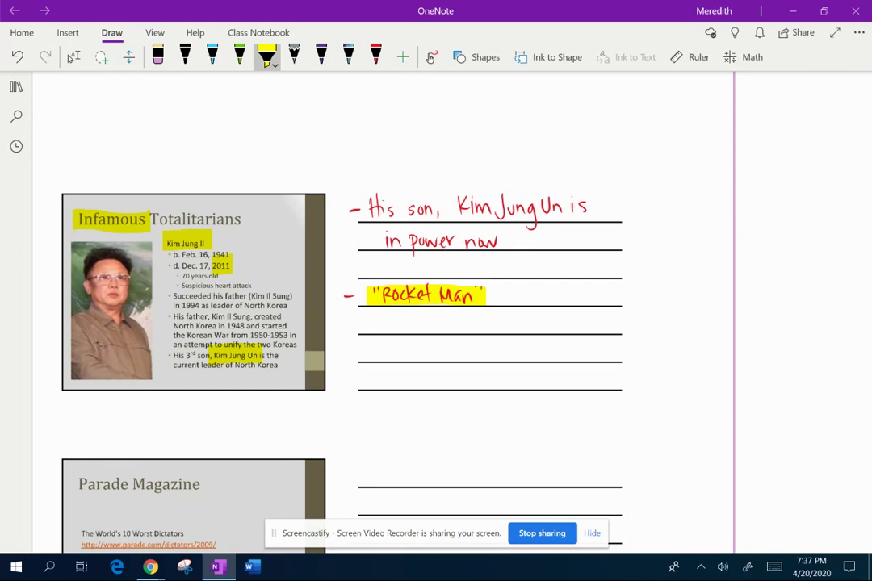
Step: Handwrite "Un" in red beside the "Rocket Man" note on the North Korea slide and circle it
left_click(375, 54)
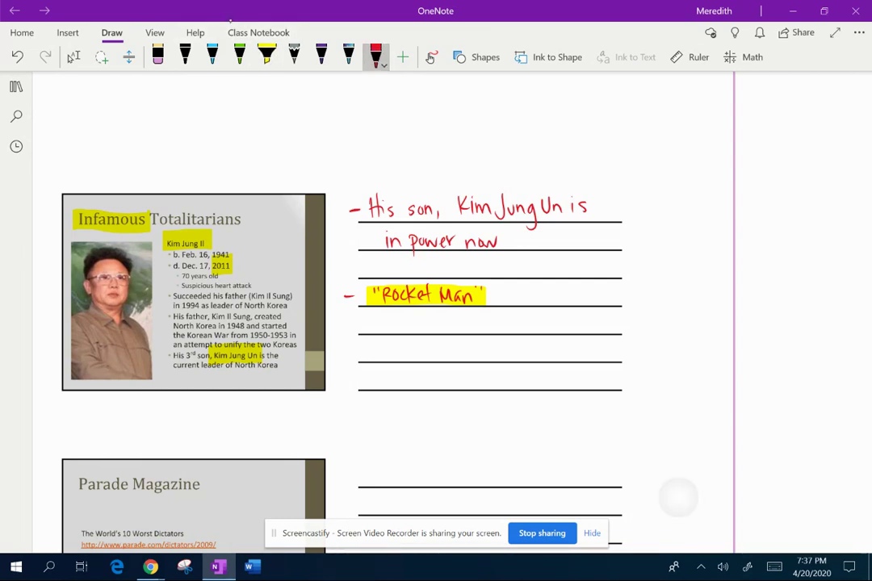
mouse_move(507, 289)
left_mouse_down()
mouse_move(531, 301)
mouse_move(520, 279)
left_mouse_up()
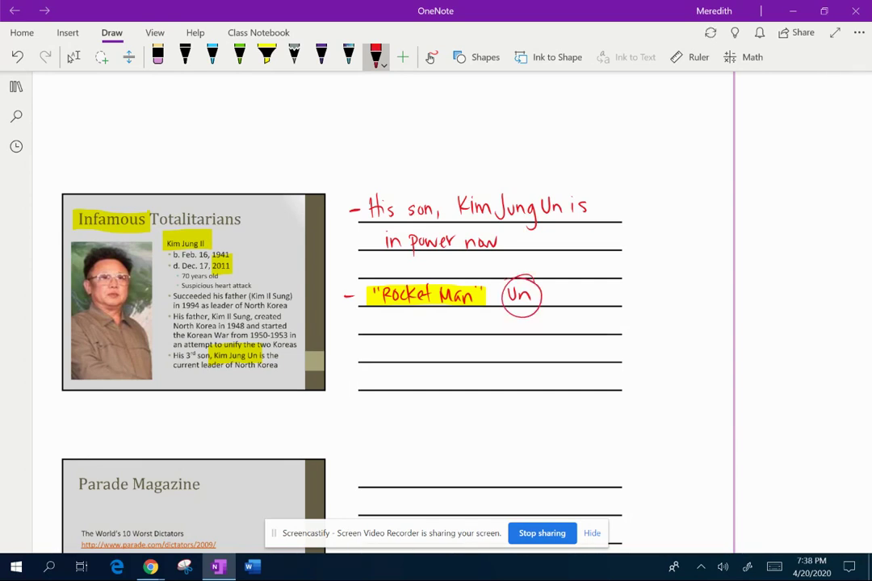
Step: Skip past the Parade Magazine slide to the History of Totalitarianism slide with the Ch. 10.1 notes
scroll(339, 307, "down", 5)
left_click(72, 55)
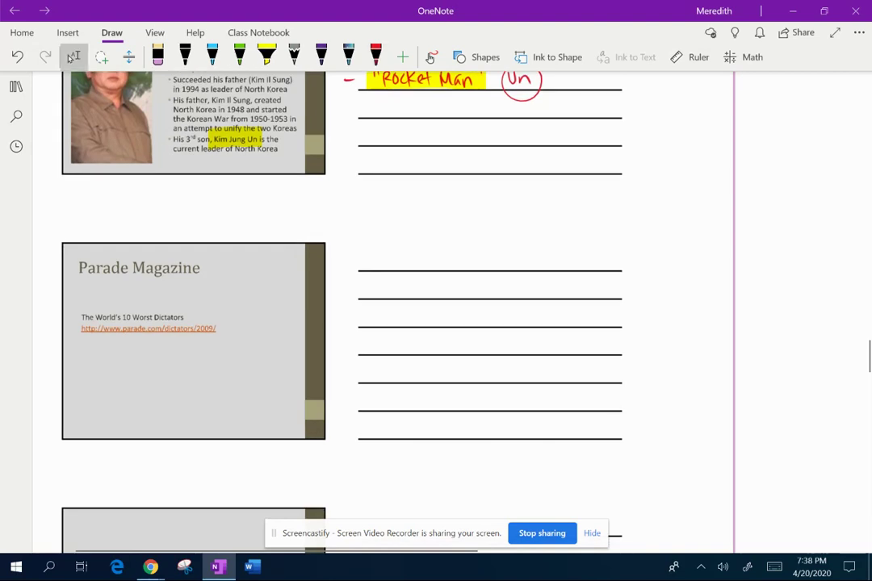
scroll(436, 323, "down", 8)
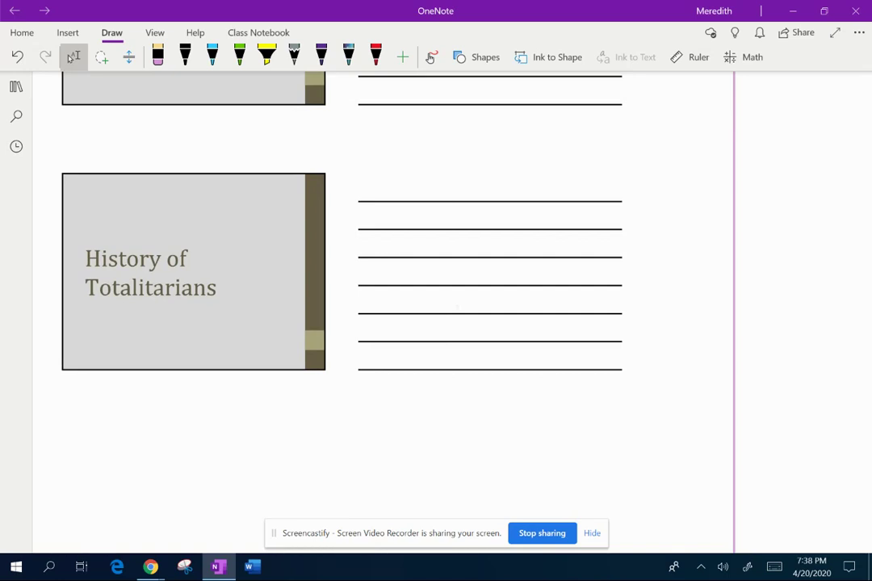
scroll(437, 322, "down", 6)
scroll(354, 283, "down", 4)
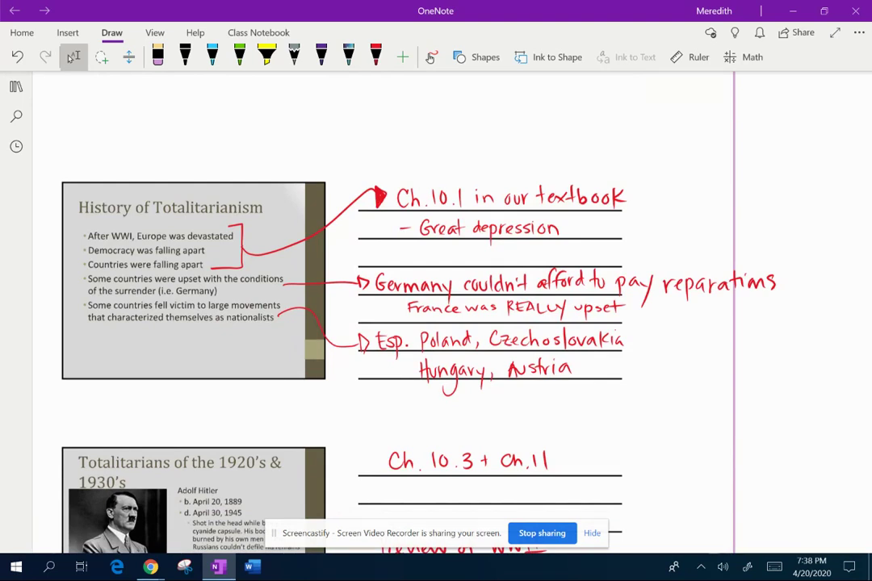
left_click(375, 56)
left_click_drag(75, 207, 108, 207)
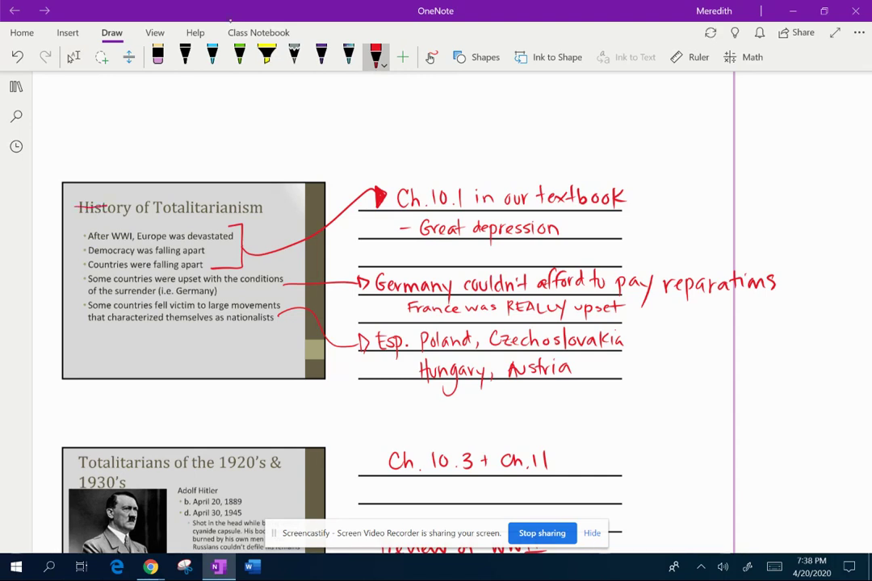
key("ctrl+z")
Step: Highlight in yellow the title "History of Totalitarianism" and the handwritten notes "Great depression", "Germany couldn't afford to pay reparations" and "France was REALLY upset"
left_click(239, 55)
left_click(266, 54)
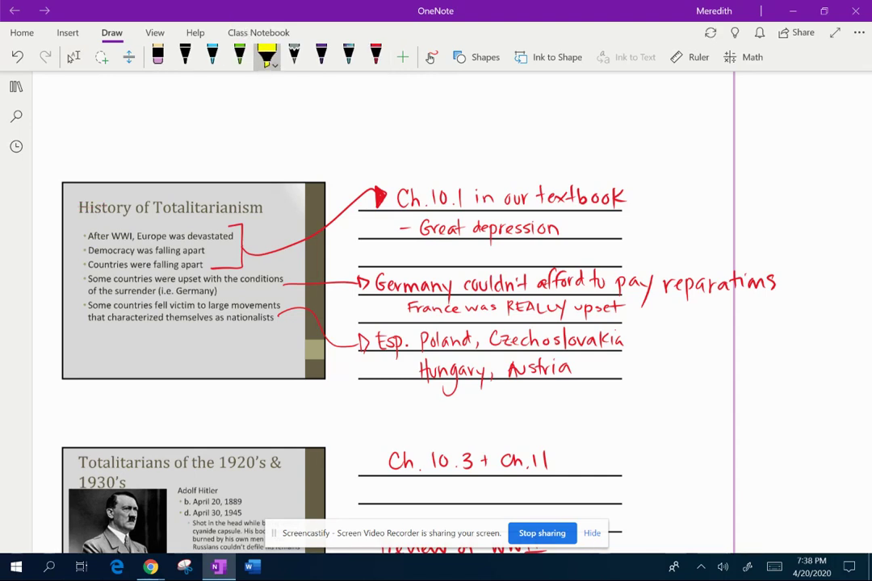
left_click_drag(68, 208, 260, 208)
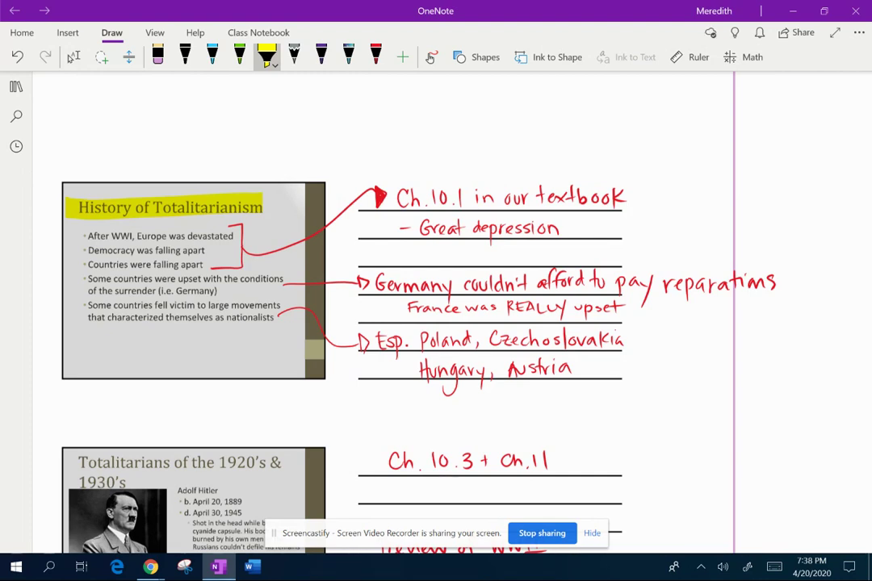
left_click_drag(419, 228, 569, 229)
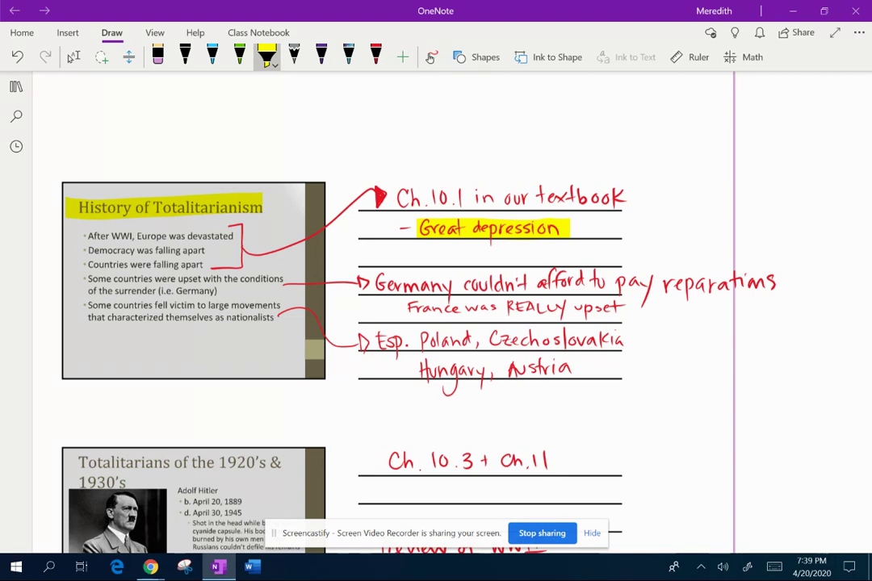
left_click_drag(375, 284, 779, 282)
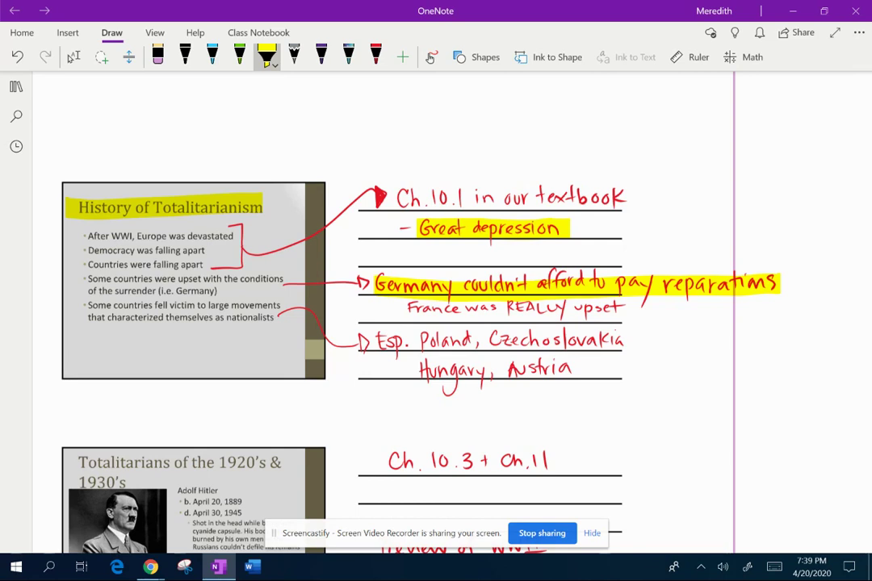
left_click_drag(408, 309, 433, 308)
left_click_drag(565, 308, 626, 308)
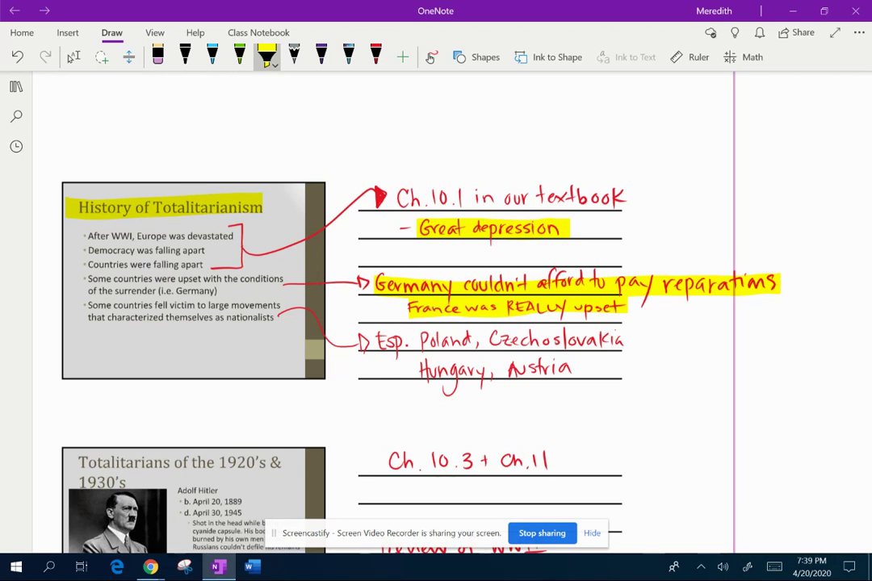
Step: Highlight in yellow the word "nationalists" in the last bullet of the History of Totalitarianism slide
scroll(364, 266, "down", 3)
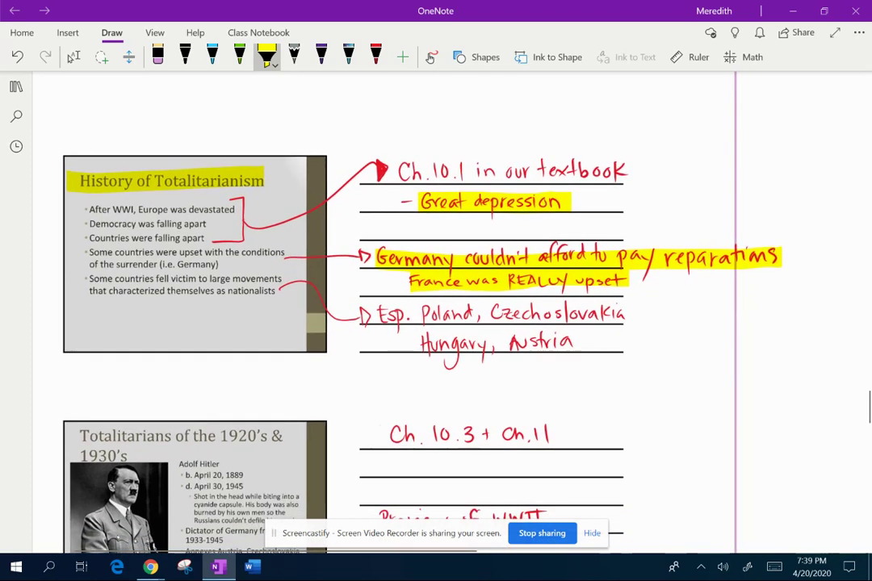
left_click(73, 57)
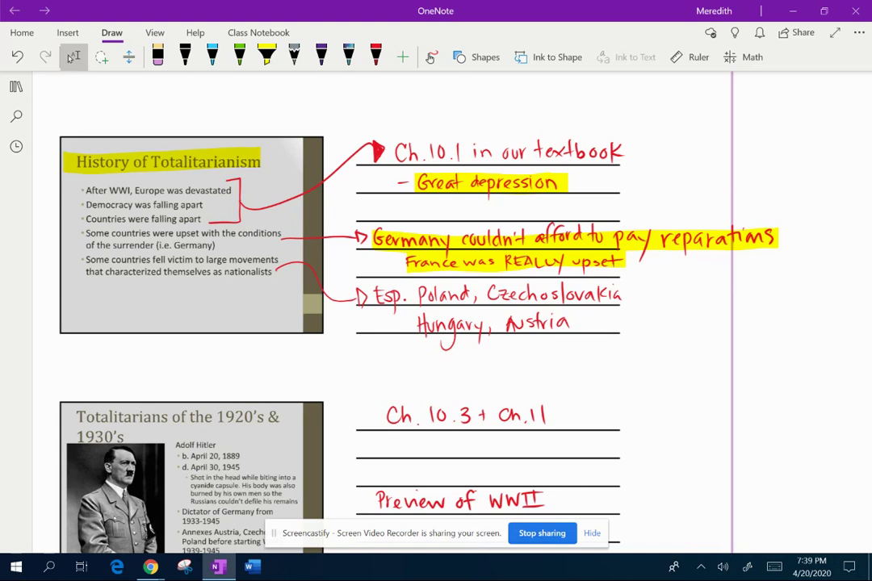
left_click(266, 56)
left_click_drag(226, 272, 272, 272)
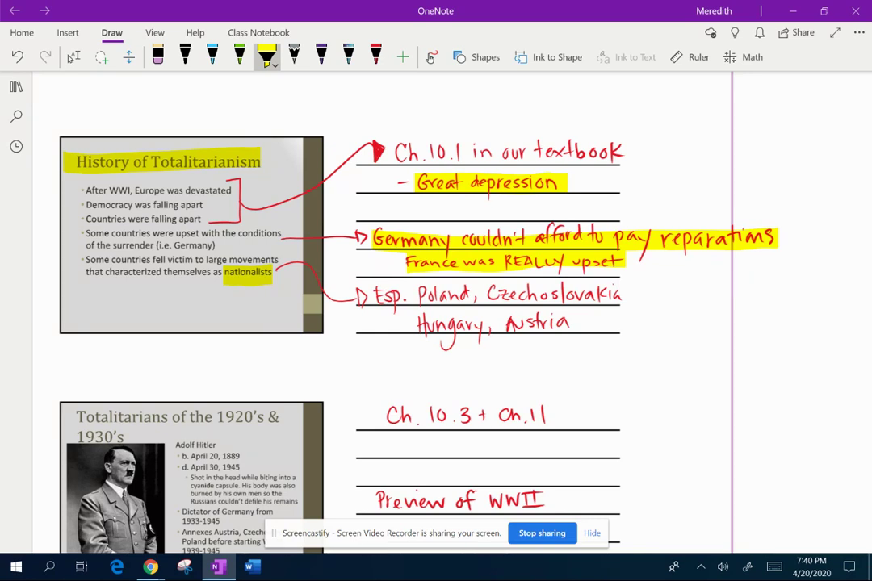
Step: Highlight in yellow the day and month of birth and death on the Adolf Hitler slide and the handwritten "Ch. 10.3 + Ch. 11"
scroll(393, 283, "down", 1)
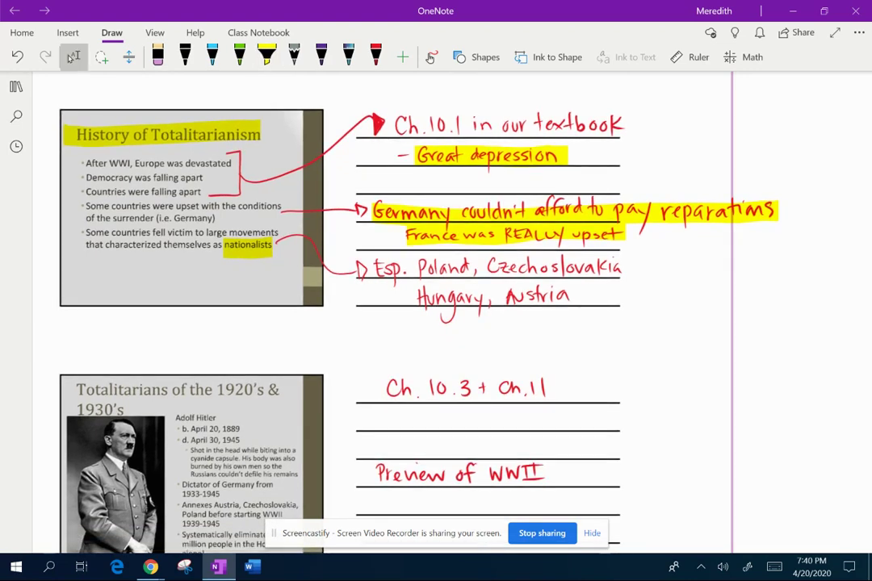
scroll(379, 275, "down", 4)
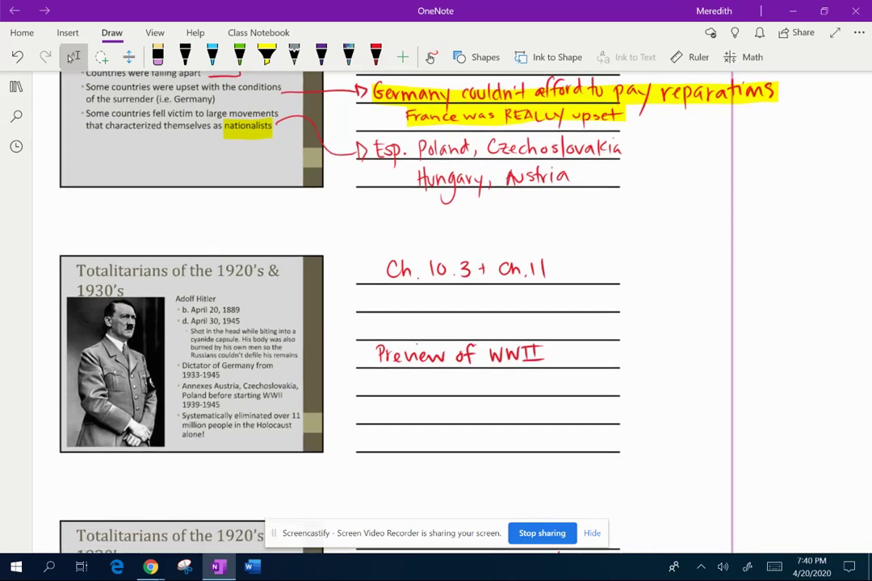
scroll(392, 264, "down", 1)
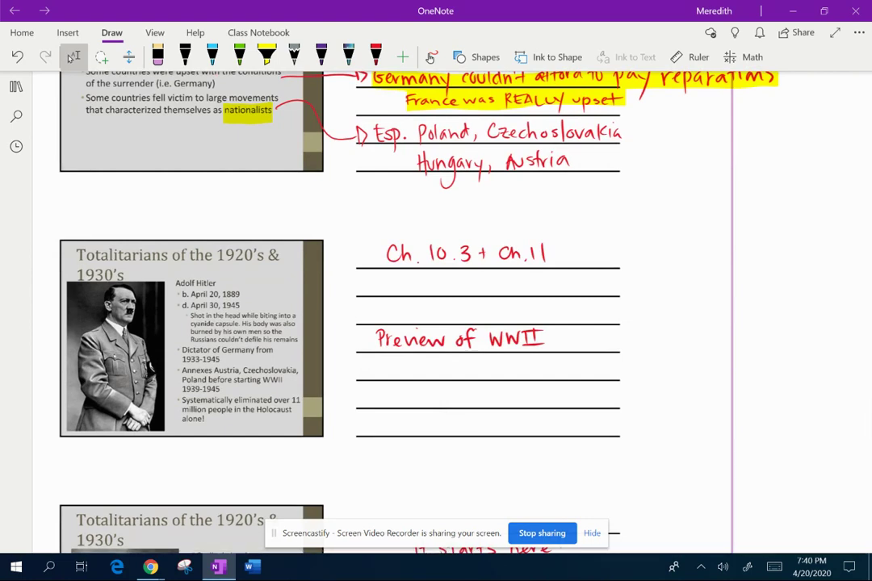
left_click(266, 55)
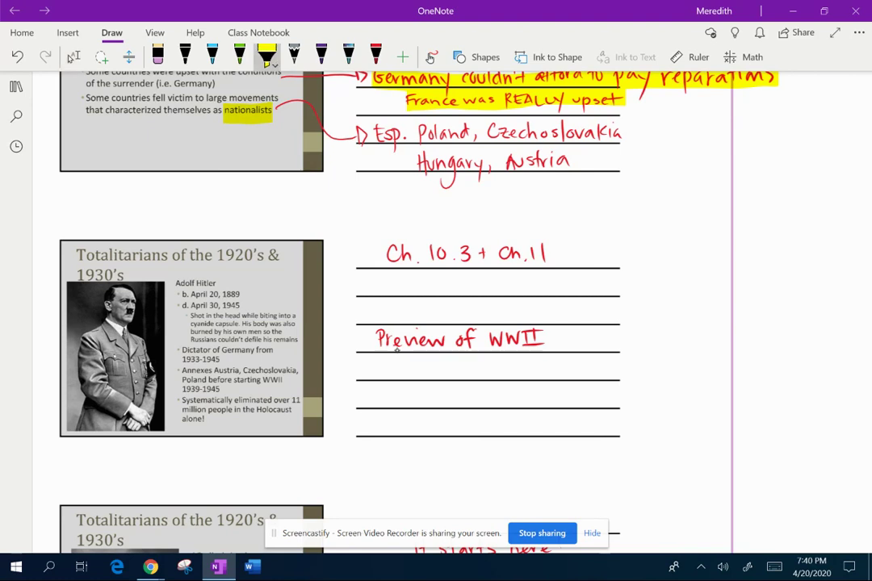
left_click_drag(191, 294, 219, 294)
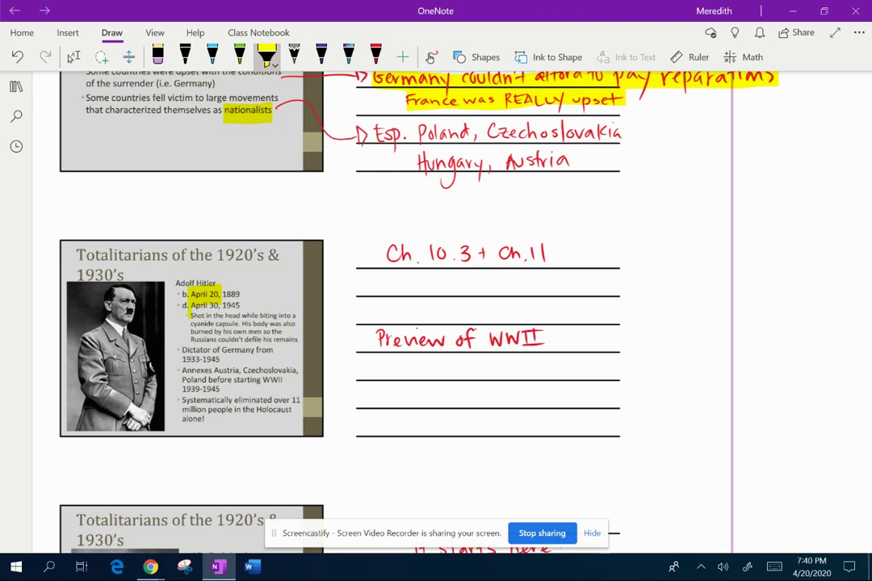
left_click_drag(192, 316, 212, 316)
left_click_drag(364, 255, 556, 255)
left_click_drag(496, 242, 385, 242)
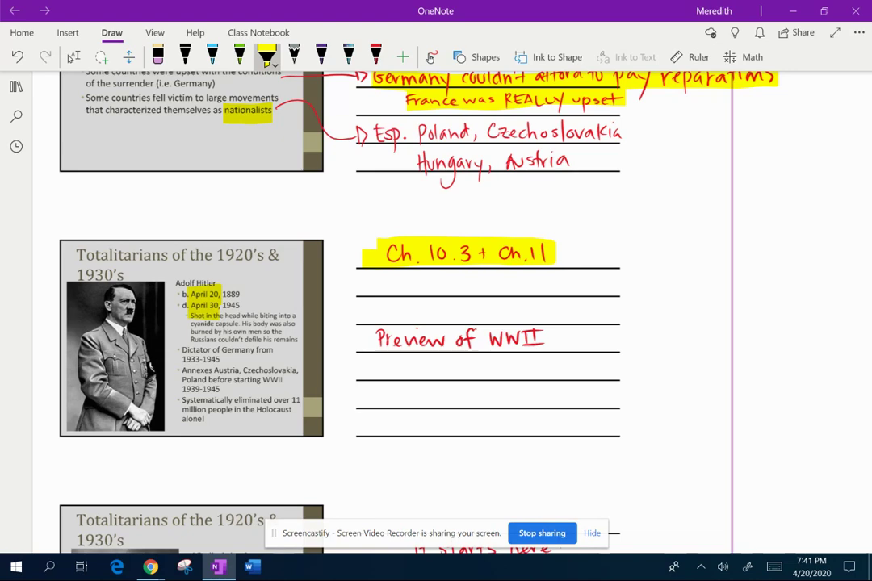
Step: Highlight in yellow the death, Civil War leadership and "Bolshevik Communist Member" bullets on the Vladimir Lenin slide and the handwritten "It starts here!"
scroll(376, 266, "down", 5)
scroll(376, 266, "down", 2)
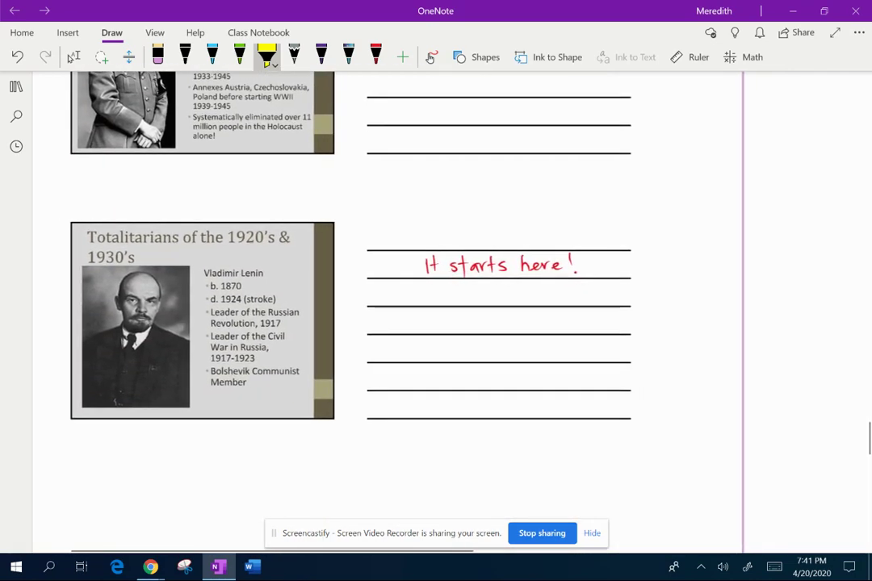
left_click(72, 57)
left_click(267, 56)
left_click_drag(208, 298, 287, 299)
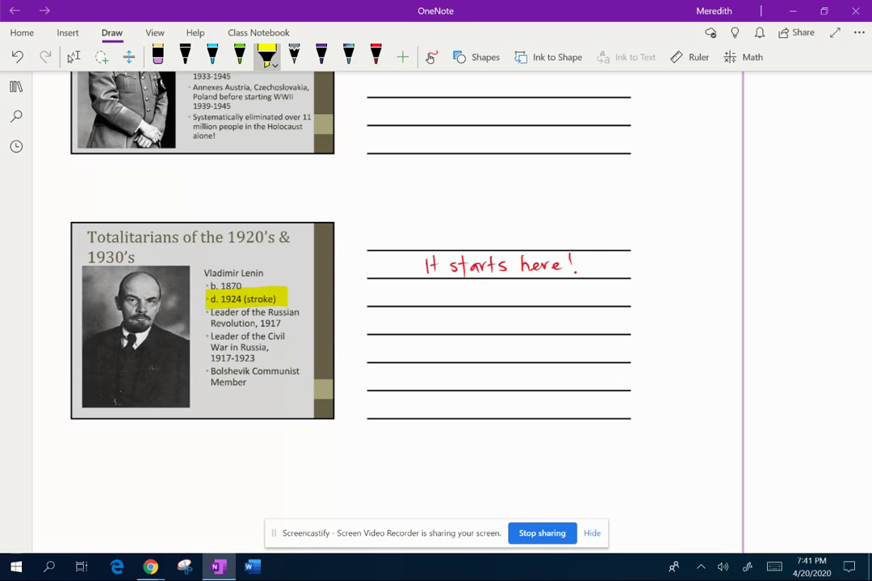
left_click_drag(208, 337, 255, 359)
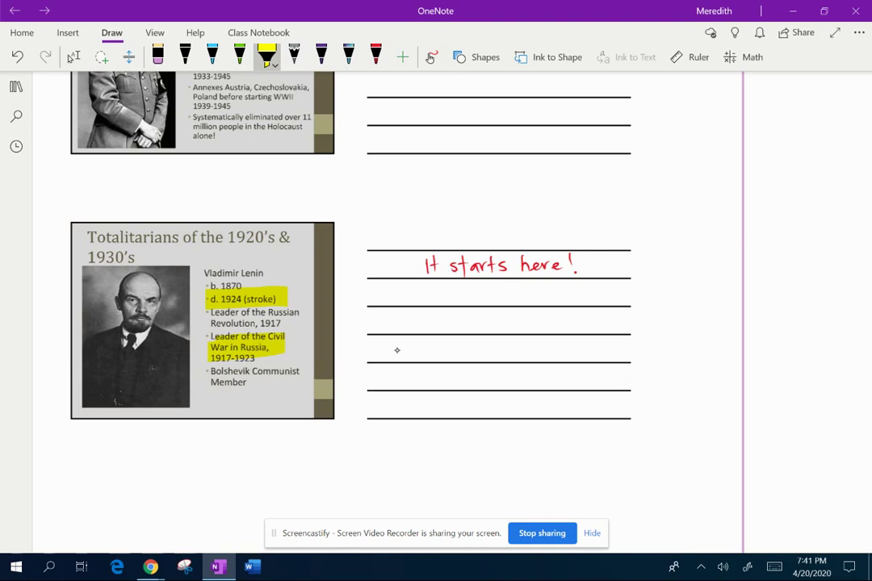
left_click_drag(210, 372, 247, 382)
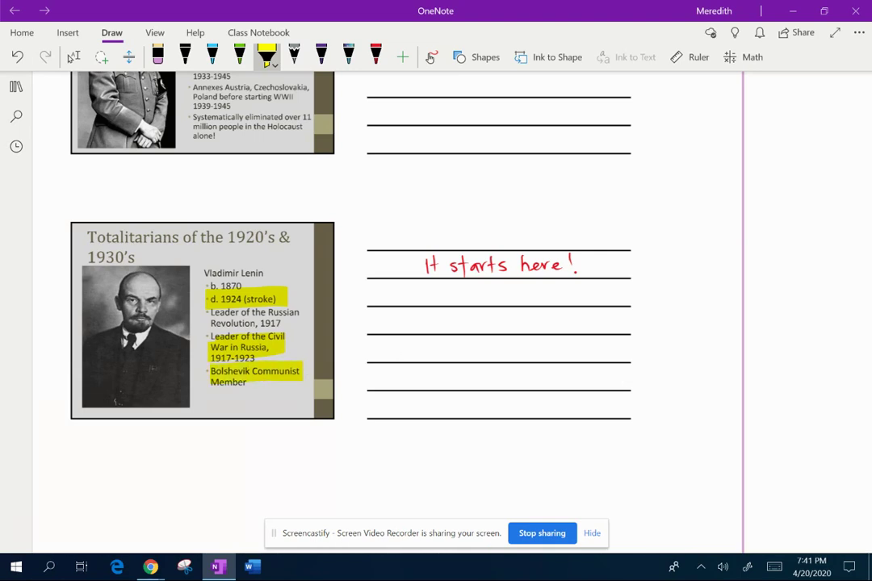
left_click_drag(406, 264, 586, 264)
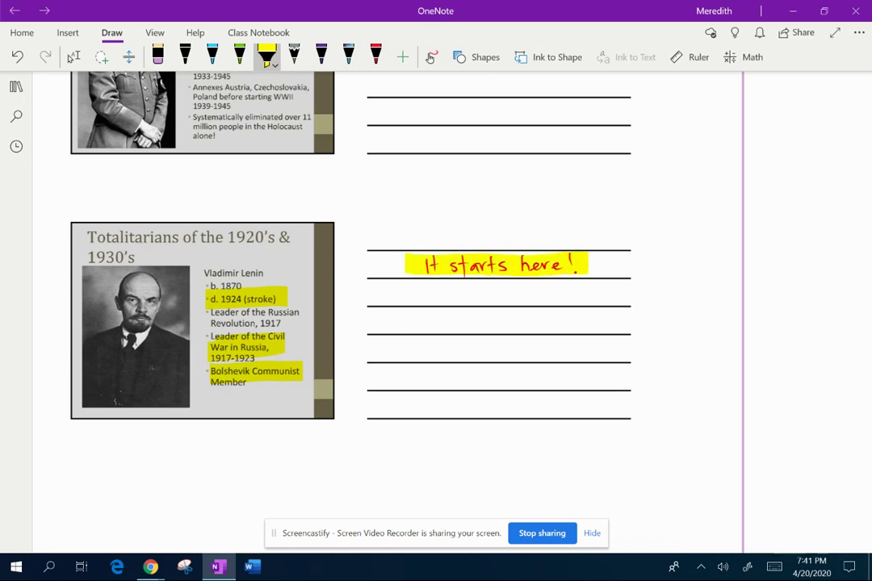
Step: Highlight in yellow the "He perfects it" note and "d. Mar. 5, 1953 (stroke)", "Great Purge" and "where 10 million" on the Stalin slide
scroll(404, 323, "down", 3)
left_click(72, 57)
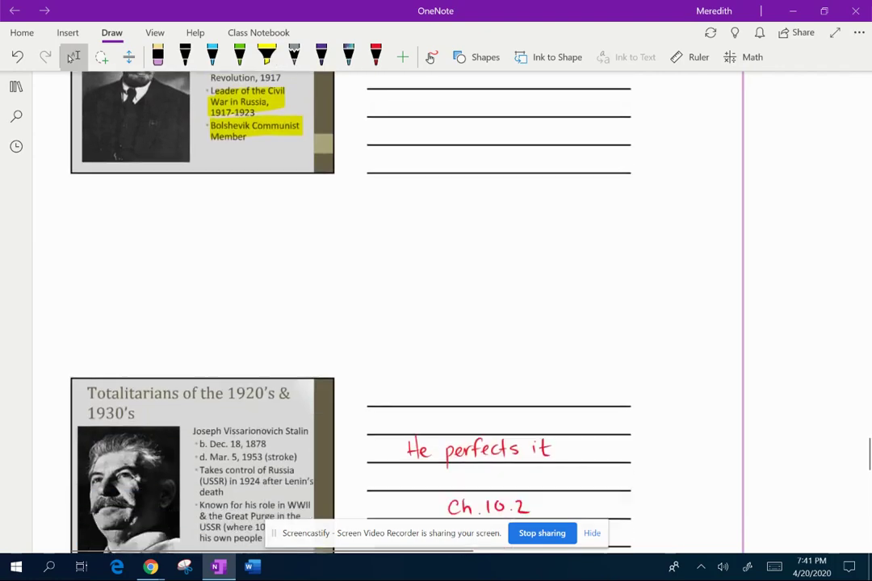
scroll(403, 323, "down", 3)
scroll(404, 323, "up", 1)
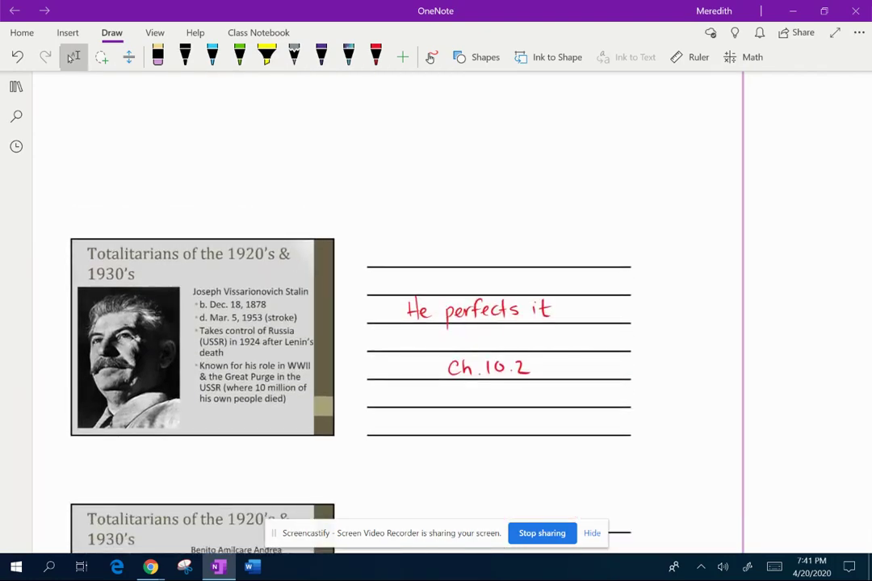
left_click(267, 55)
left_click_drag(398, 311, 560, 309)
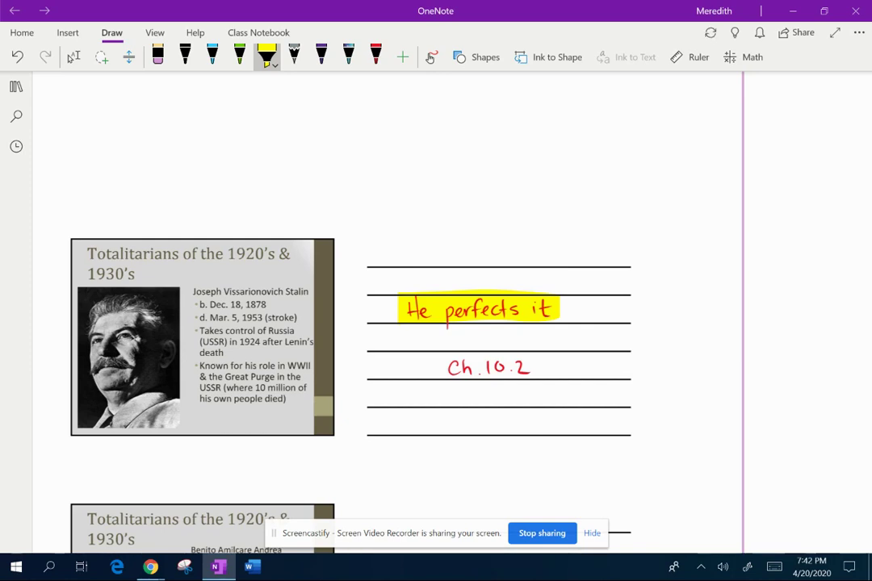
mouse_move(200, 312)
left_mouse_down()
mouse_move(199, 328)
mouse_move(297, 318)
left_mouse_up()
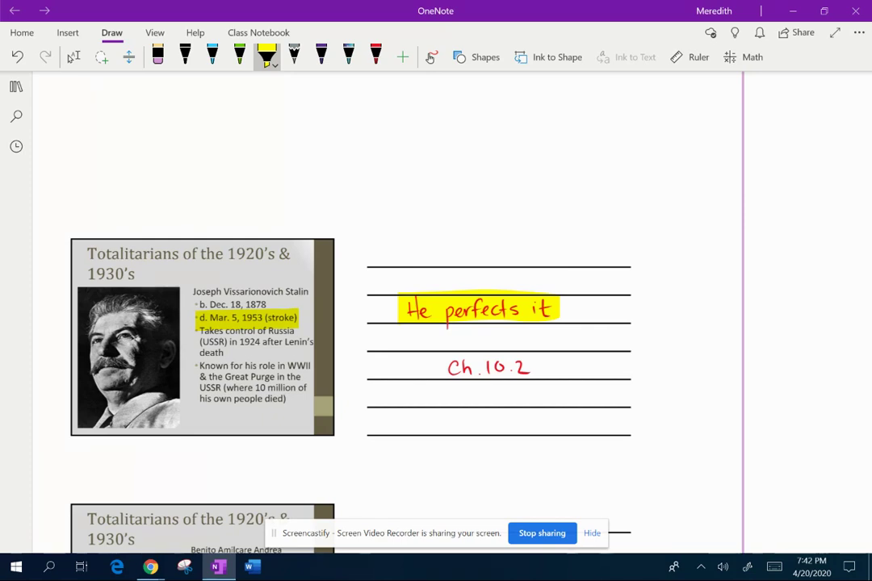
left_click_drag(225, 388, 296, 388)
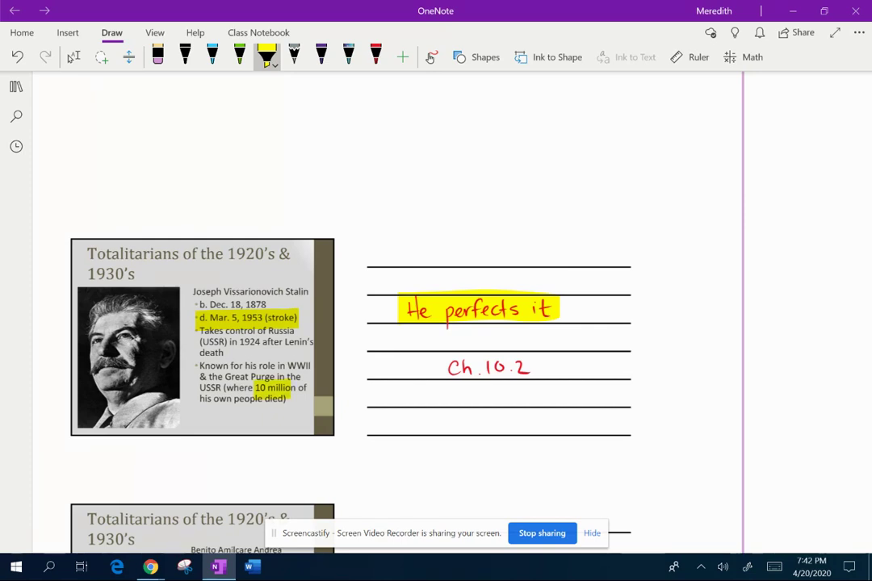
left_click_drag(226, 377, 300, 377)
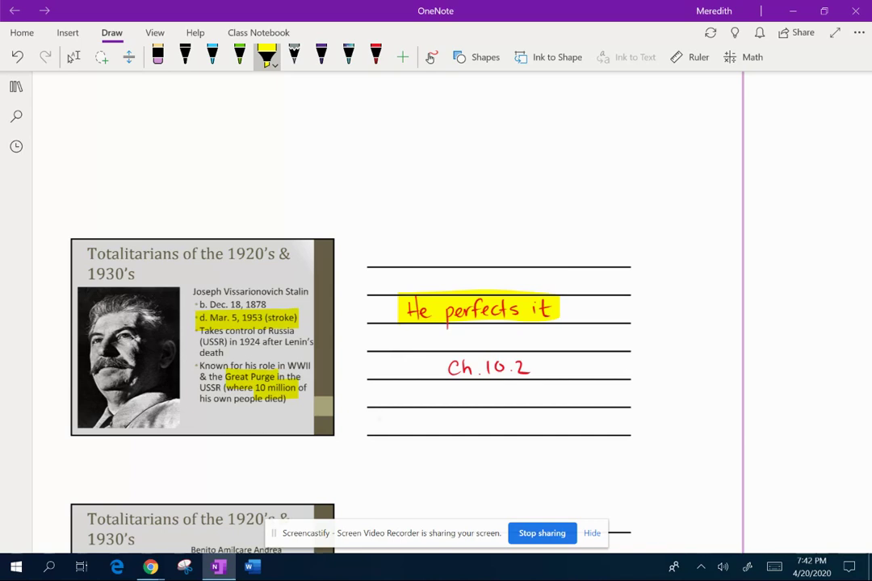
Step: Highlight in yellow the handwritten "Ch. 10.2" beside the Stalin slide
scroll(387, 307, "down", 2)
left_click(73, 56)
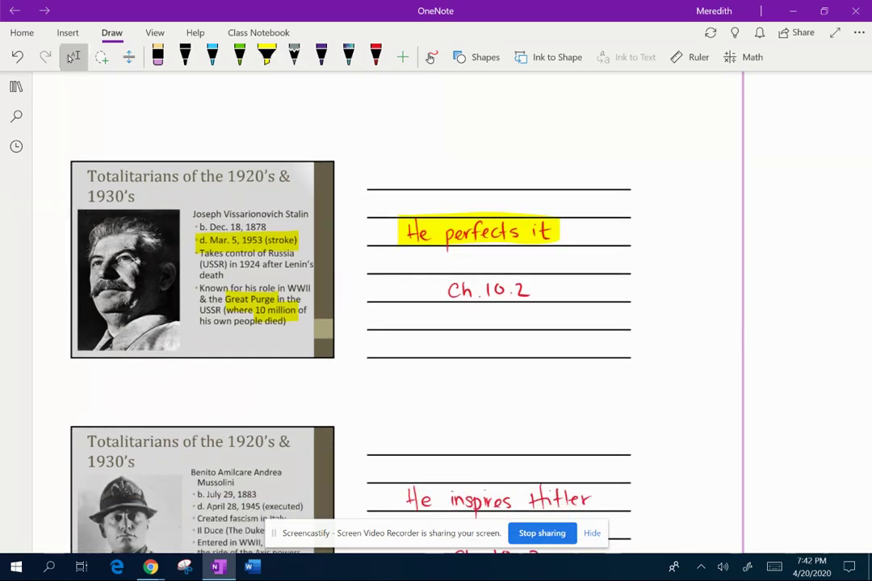
left_click(267, 57)
left_click_drag(434, 290, 538, 289)
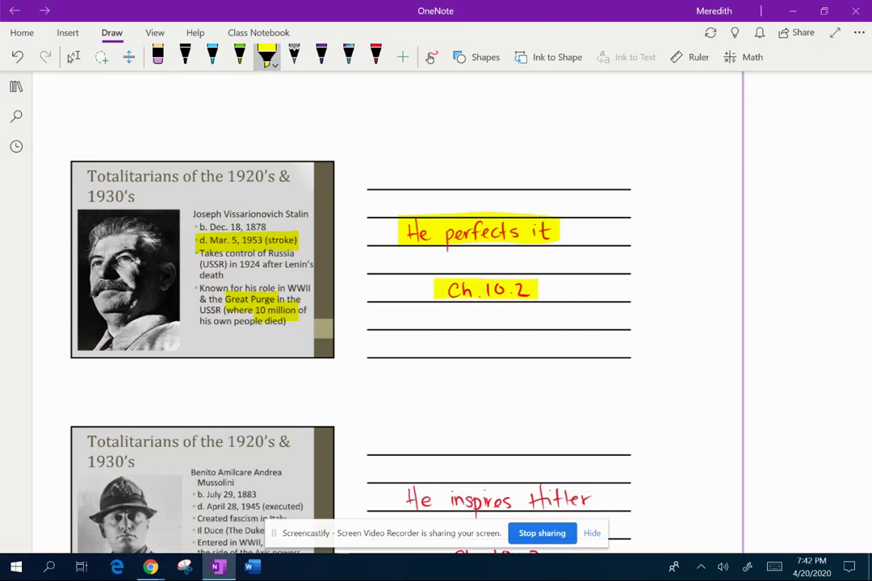
Step: Highlight in yellow the handwritten "Ch. 10.2" beside the Mussolini slide
scroll(387, 307, "down", 5)
left_click(73, 57)
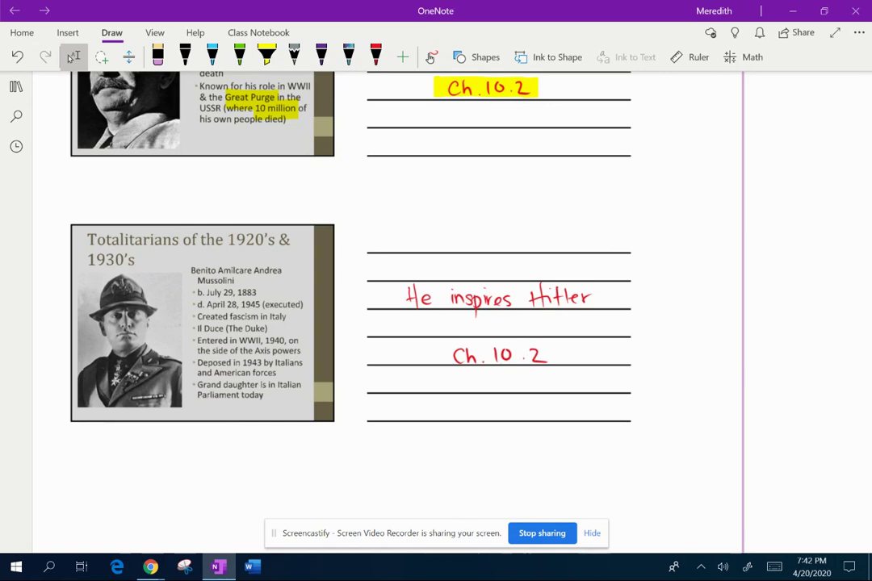
left_click(267, 54)
left_click_drag(440, 356, 553, 356)
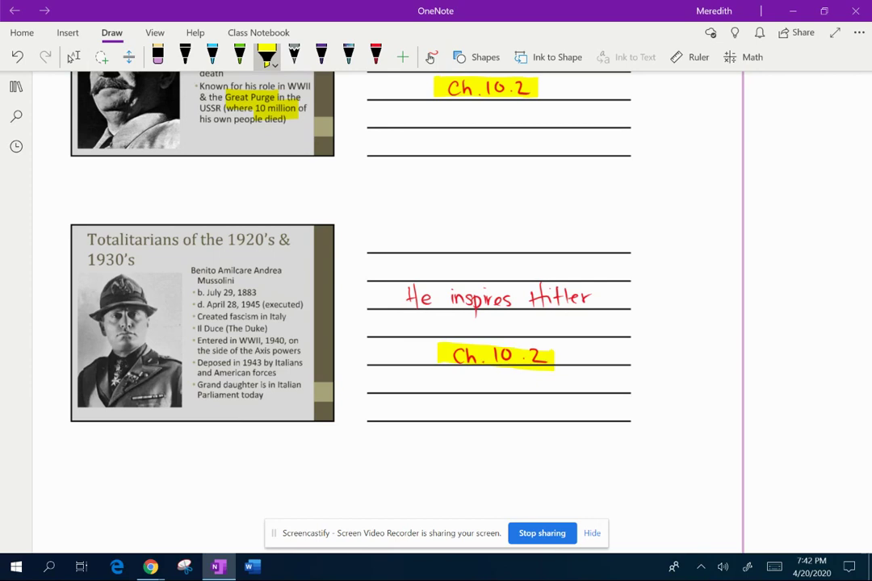
Step: Highlight in yellow "Benito", "Mussolini" and the granddaughter bullet on the Mussolini slide, plus the handwritten "He inspires Hitler" beside it
left_click_drag(186, 271, 234, 280)
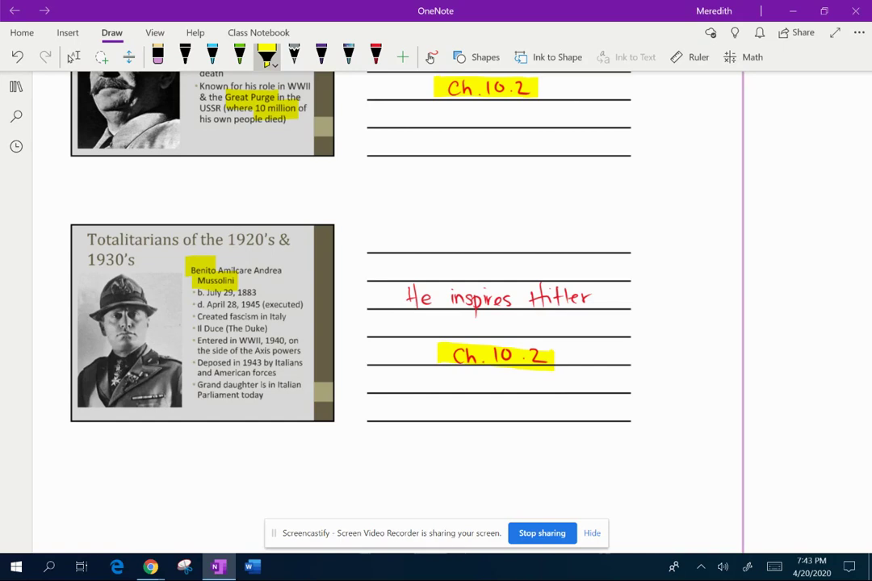
left_click_drag(397, 297, 606, 297)
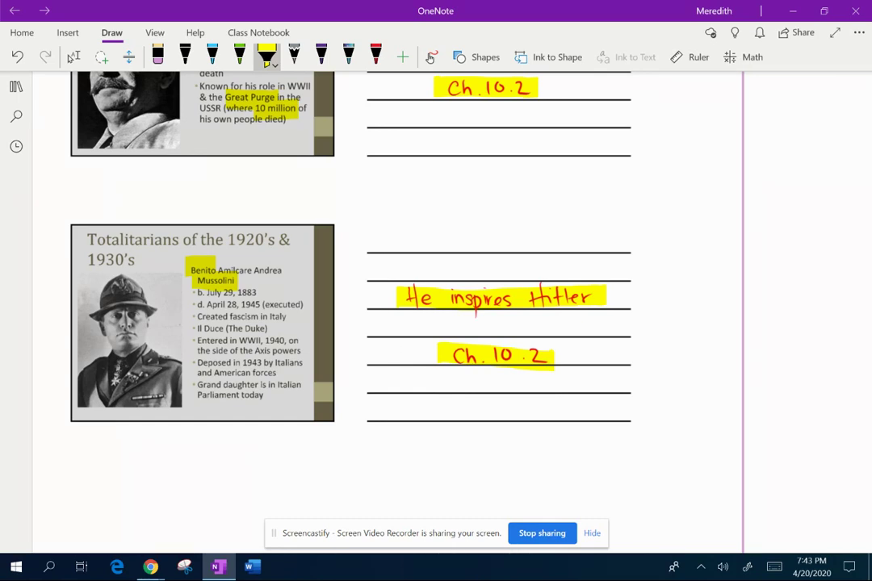
left_click_drag(196, 385, 301, 385)
left_click_drag(197, 395, 265, 395)
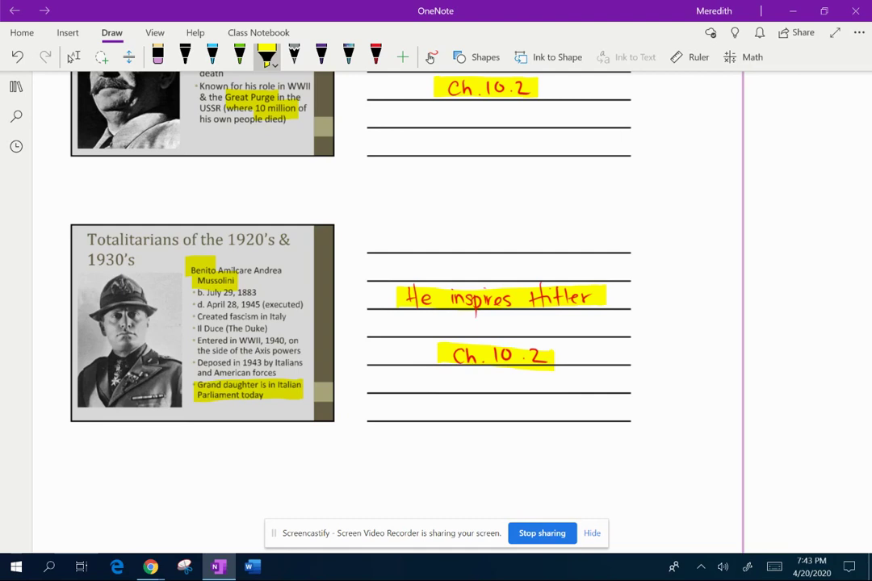
Step: Put the highlighter away and review the annotated slides backwards from Mussolini to a close view of "Characteristics of a Totalitarian State"
scroll(388, 307, "down", 15)
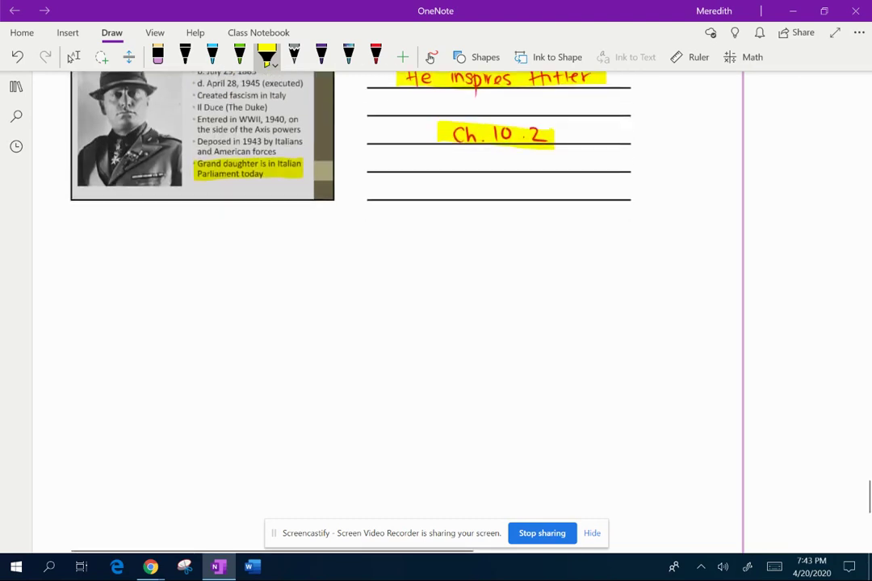
left_click(72, 57)
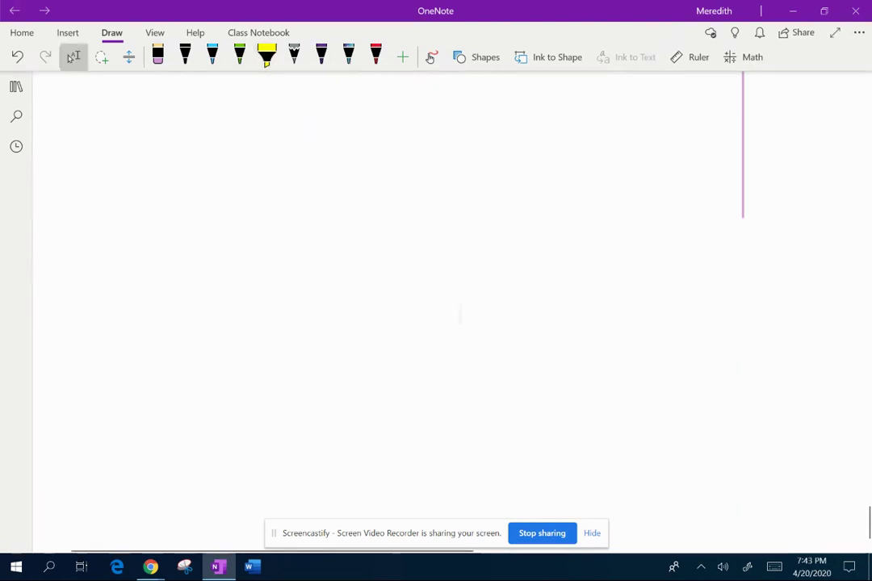
scroll(404, 307, "up", 15)
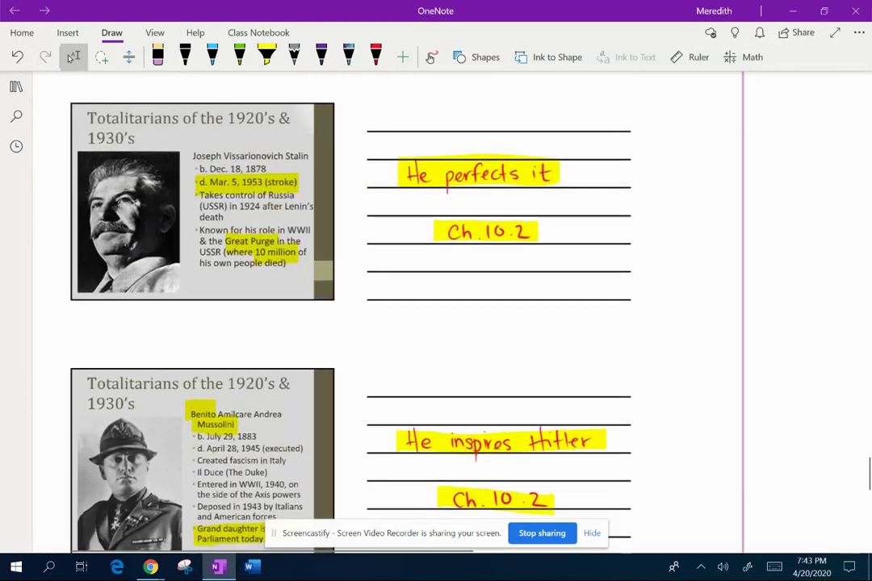
scroll(404, 306, "up", 5)
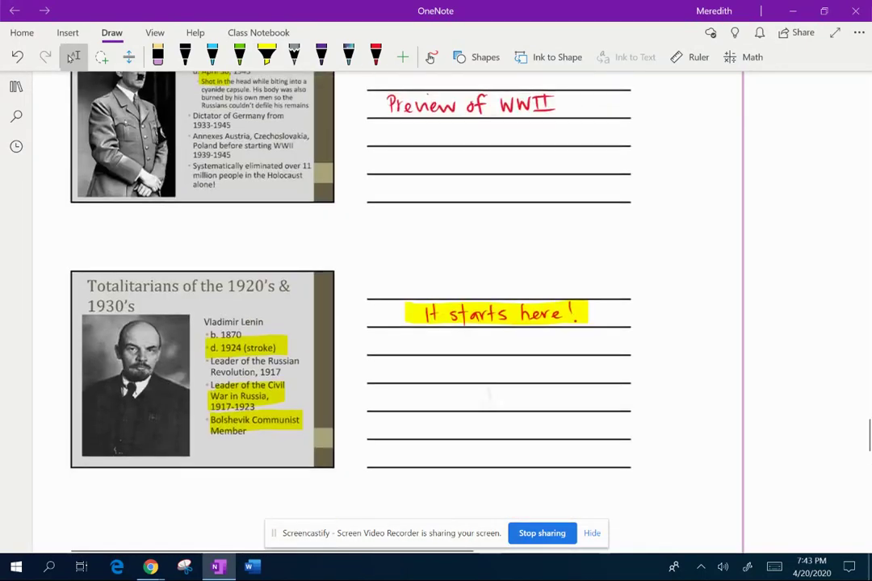
scroll(404, 307, "up", 3)
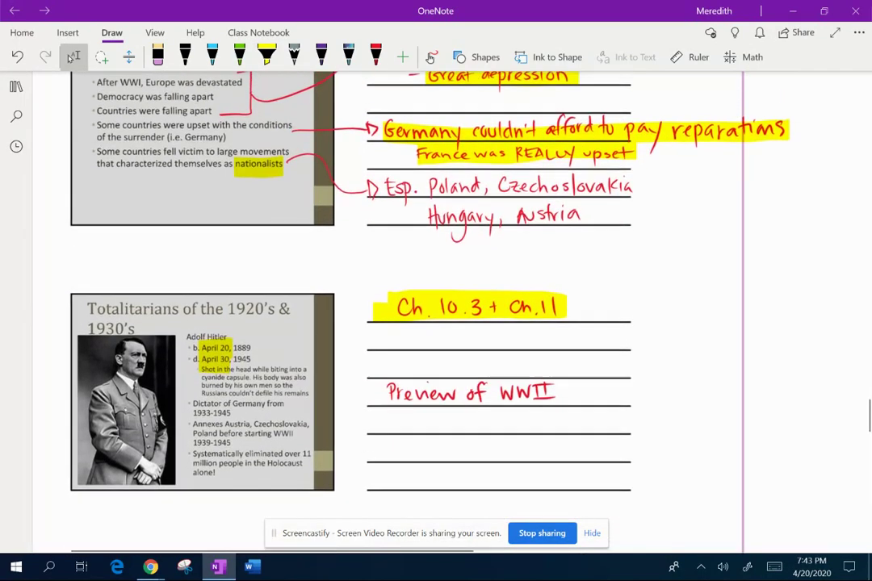
scroll(404, 307, "up", 1)
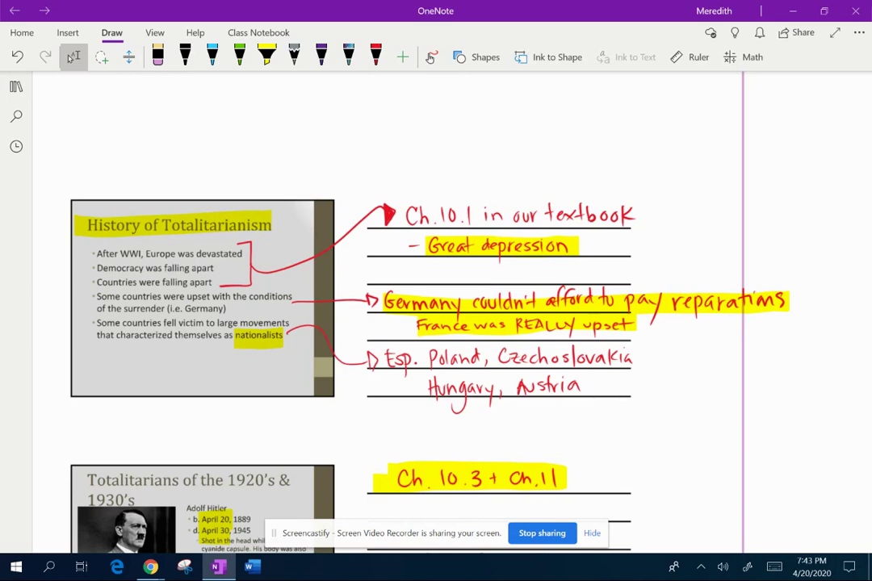
scroll(403, 307, "up", 10)
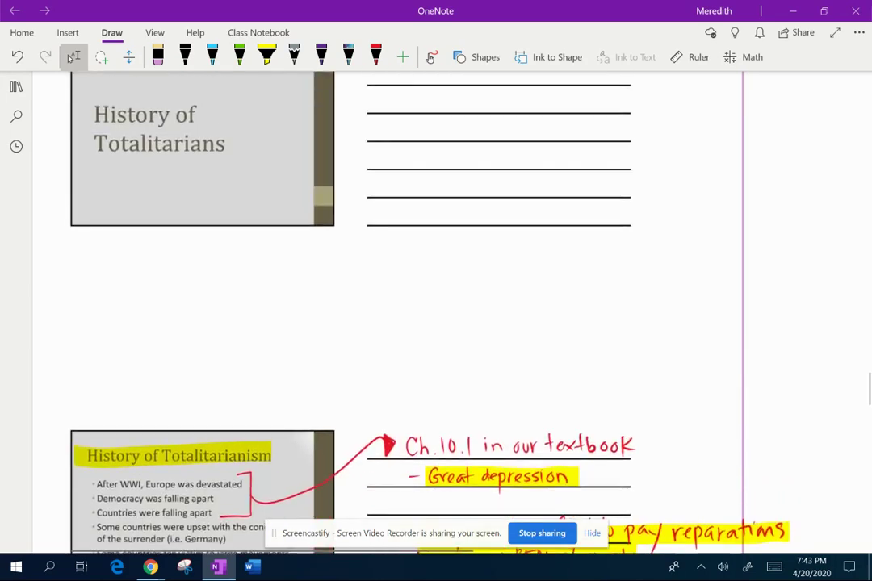
scroll(403, 307, "up", 10)
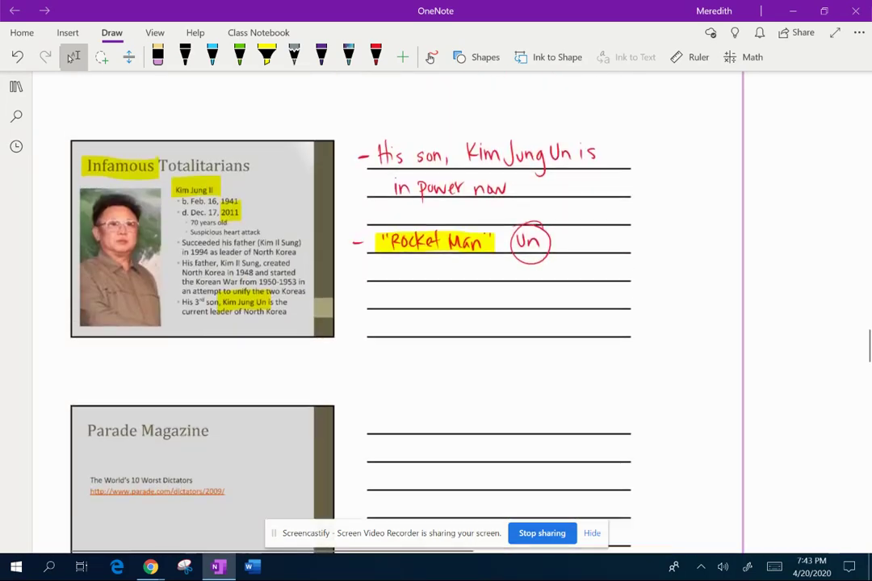
scroll(404, 323, "up", 1)
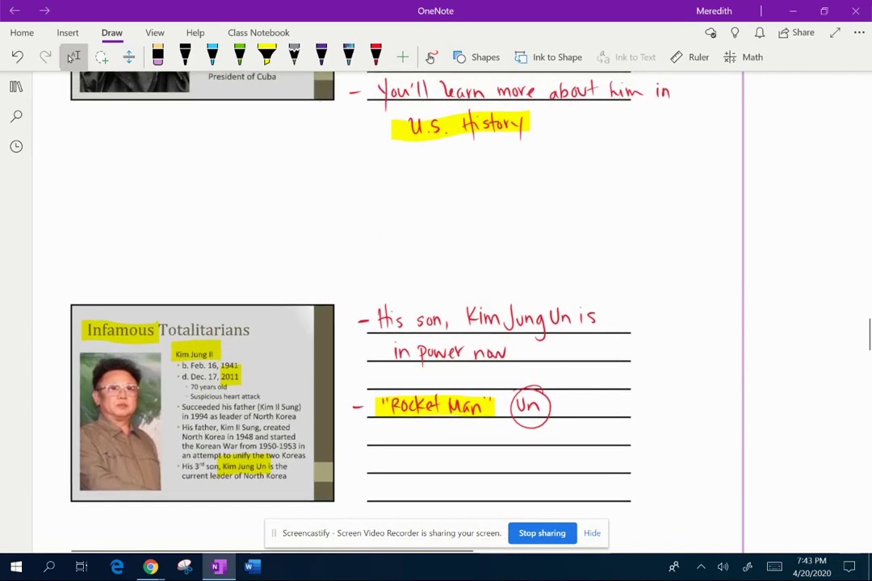
scroll(404, 307, "up", 5)
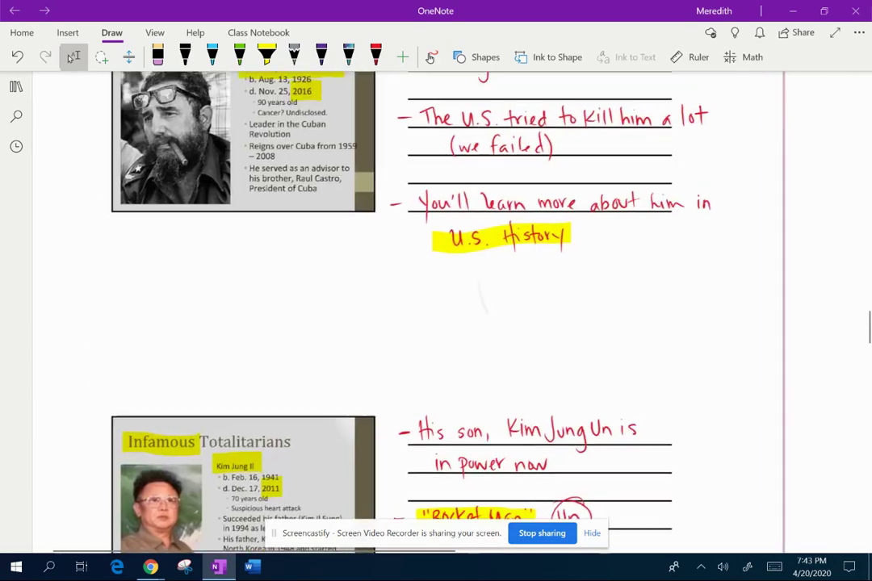
scroll(404, 307, "up", 5)
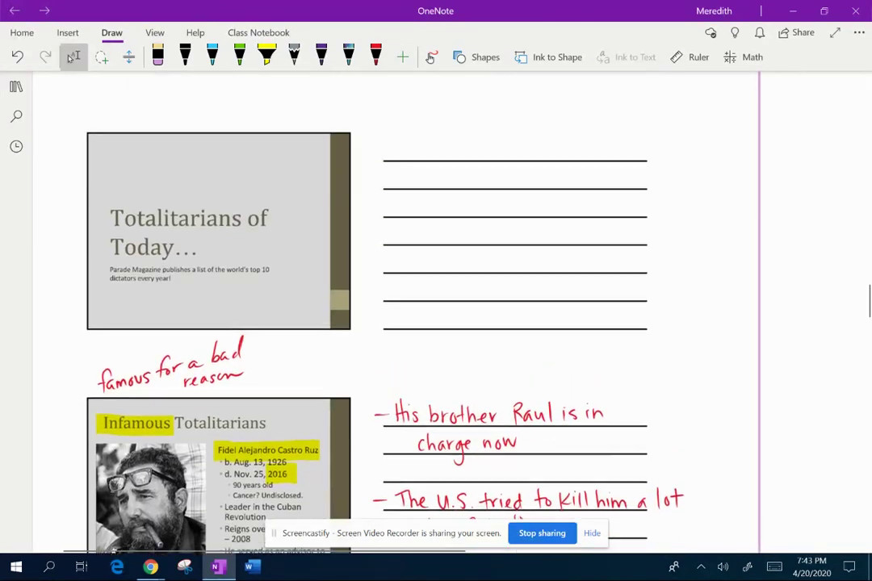
scroll(404, 307, "up", 3)
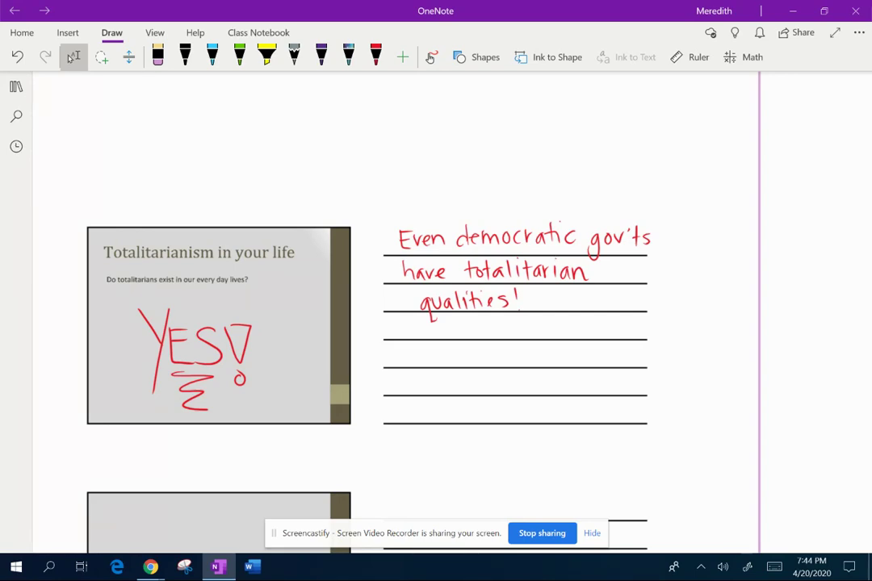
scroll(395, 306, "up", 10)
scroll(395, 307, "up", 15)
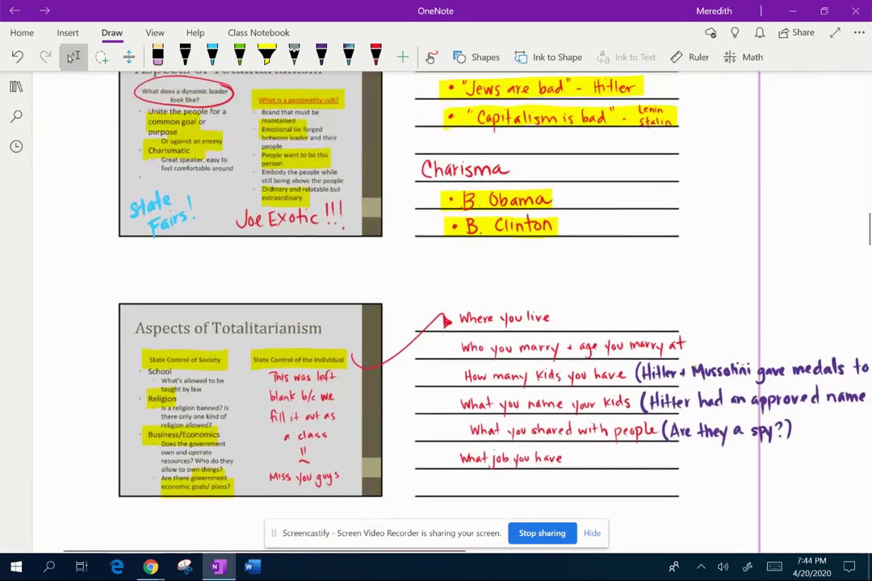
scroll(396, 307, "up", 10)
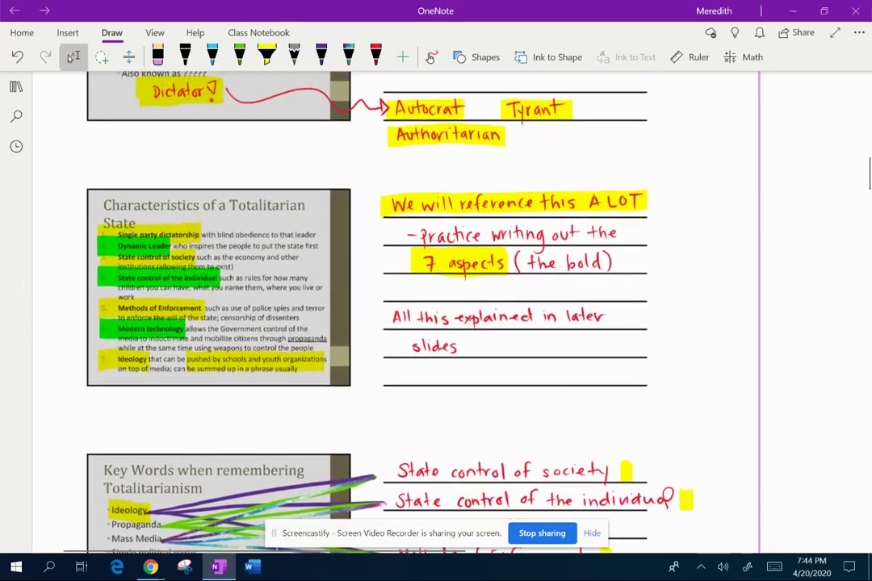
scroll(203, 335, "up", 2)
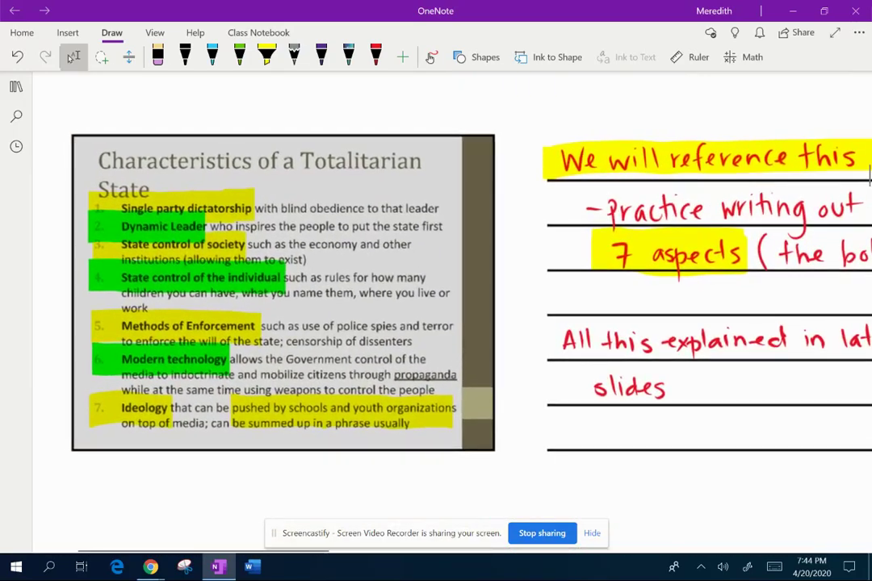